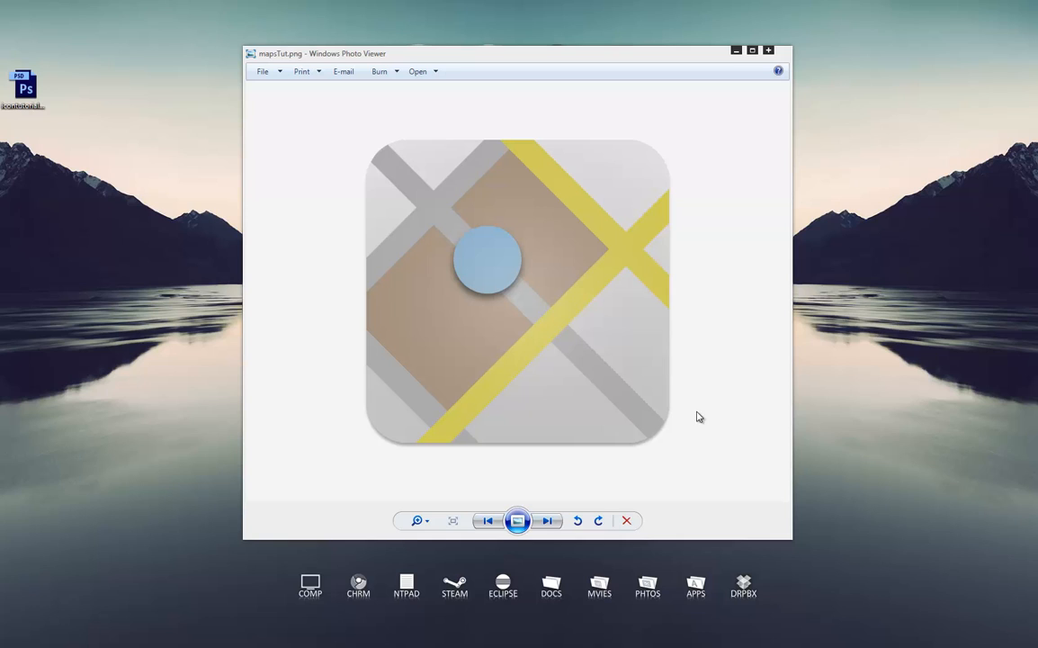
Step: Close the reference image and, in Photoshop, create a new 512 × 512 pixel document named "maps icon"
{"action": "left_click", "coordinate": [769, 53]}
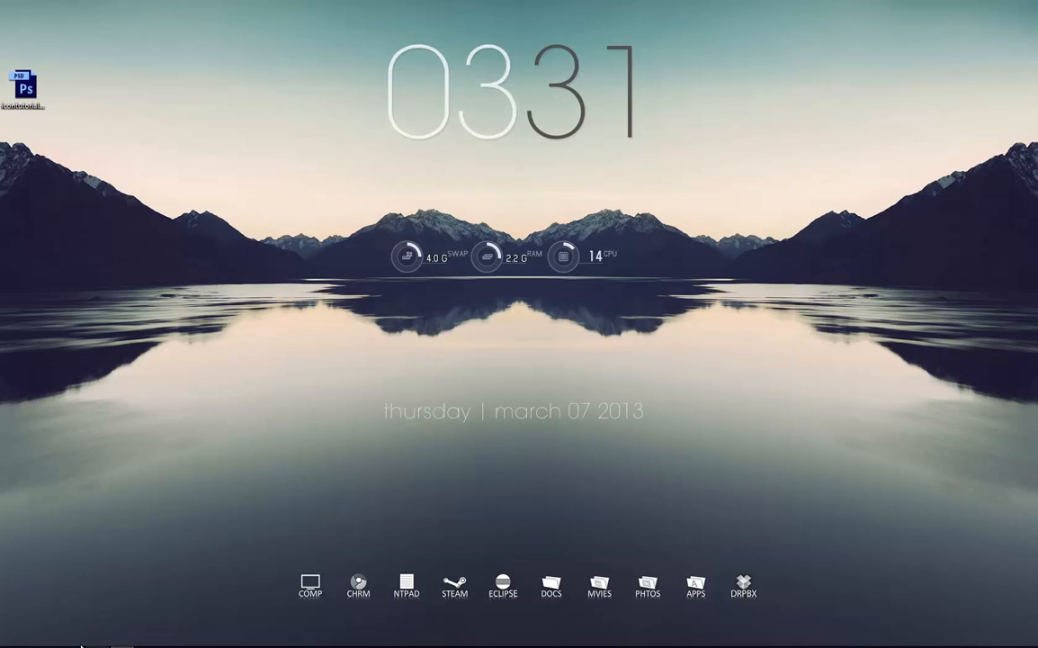
{"action": "left_click", "coordinate": [97, 641]}
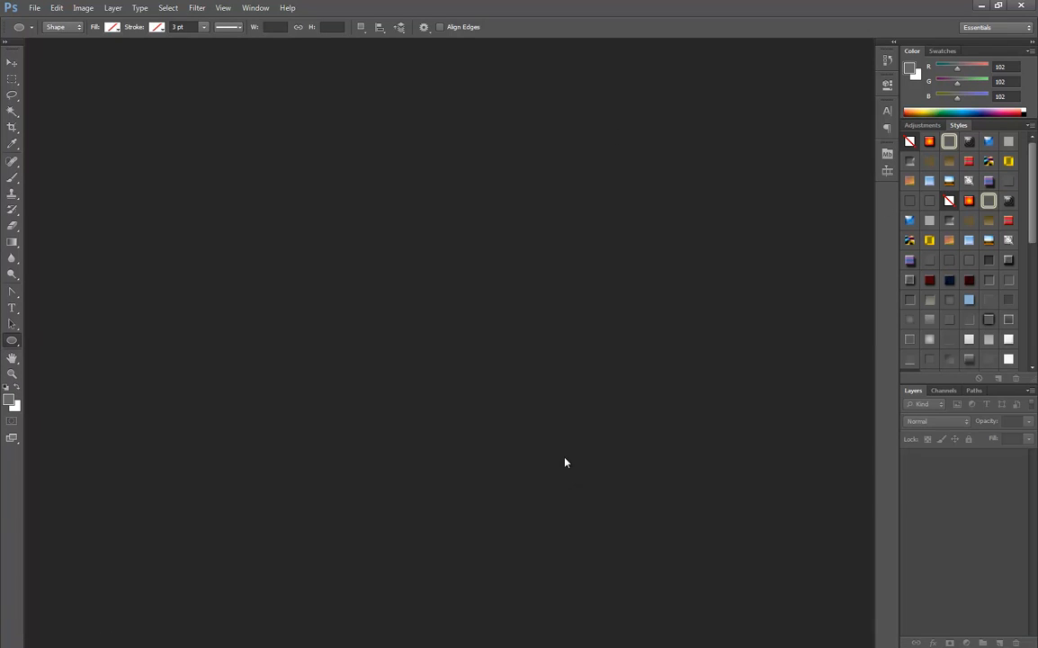
{"action": "left_click", "coordinate": [36, 10]}
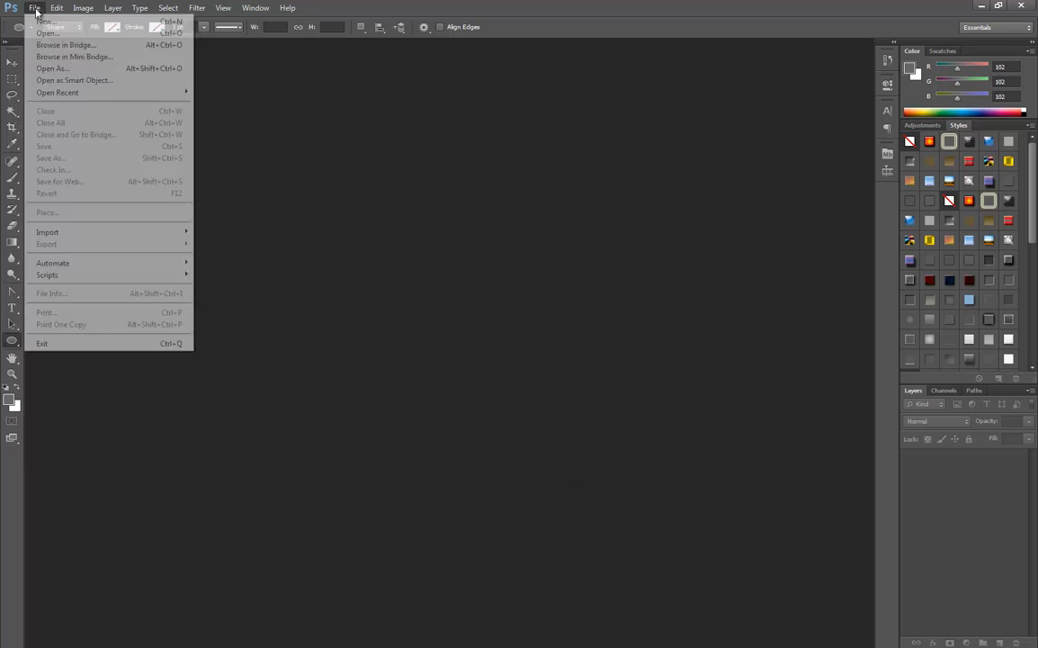
{"action": "left_click", "coordinate": [43, 23]}
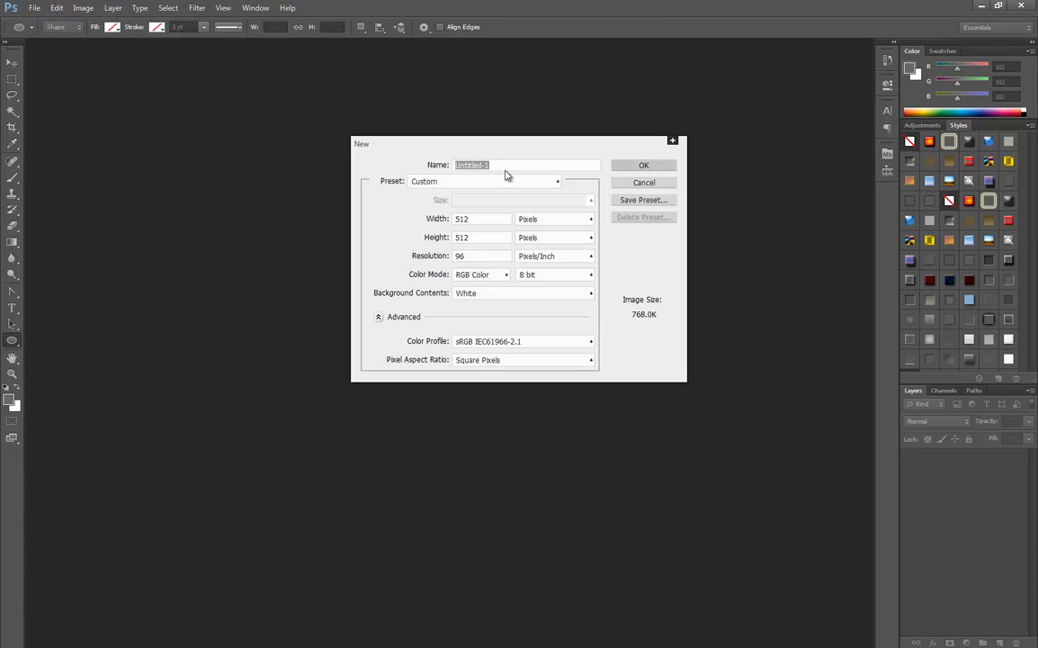
{"action": "type", "text": "maps icon"}
{"action": "key", "text": "Return"}
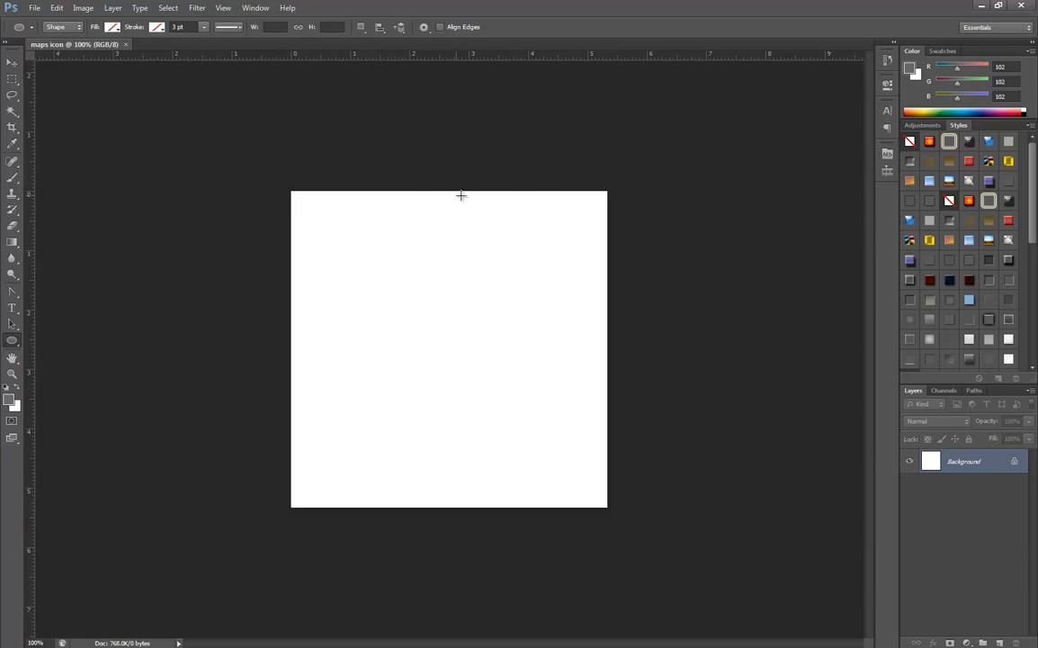
Step: Create a rounded rectangle 490 px wide and 490 px high with a 66 px corner radius, drawn from its center
{"action": "right_click", "coordinate": [13, 344]}
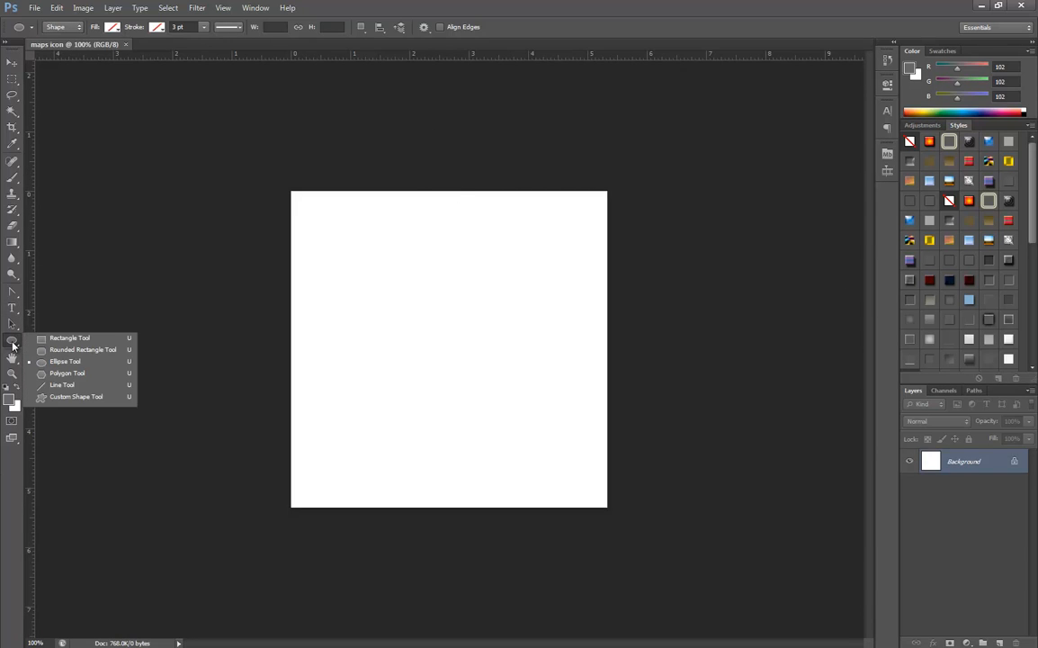
{"action": "left_click", "coordinate": [77, 350]}
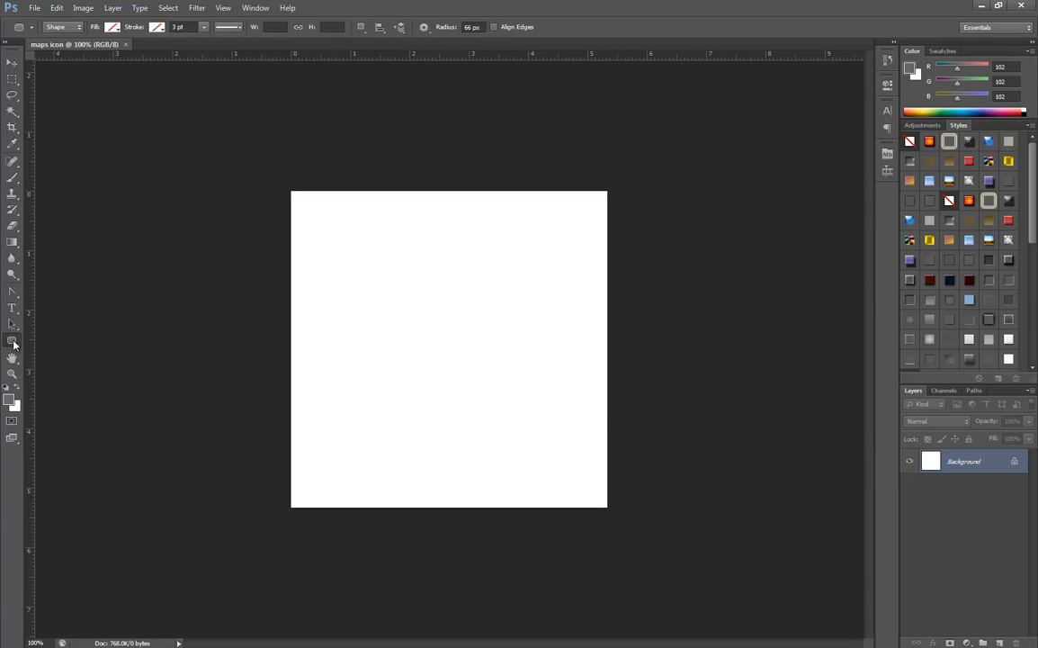
{"action": "right_click", "coordinate": [13, 344]}
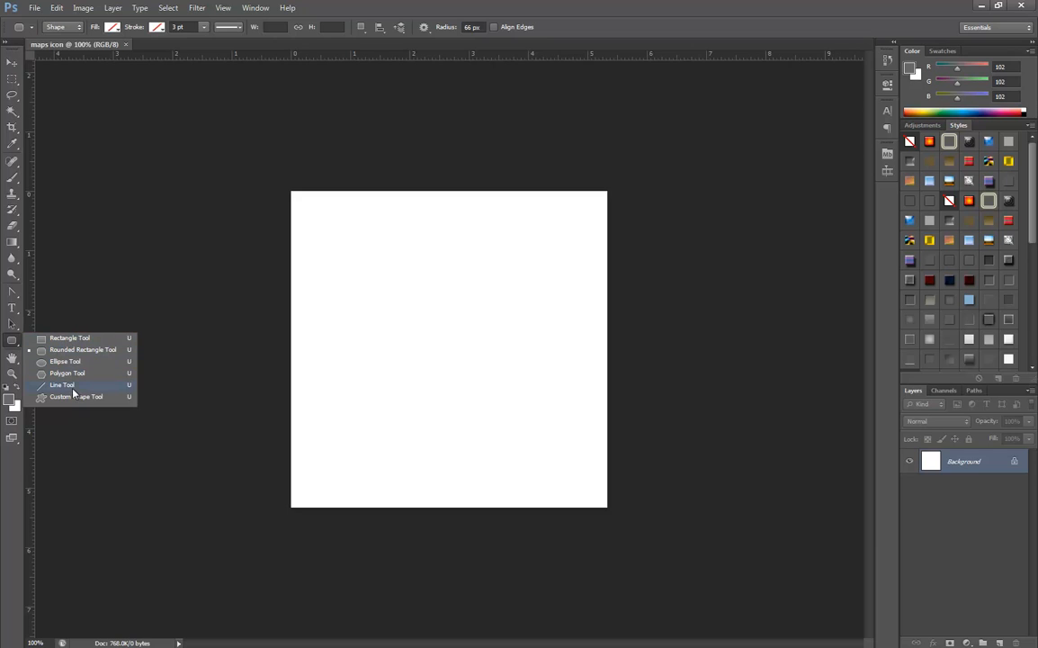
{"action": "left_click", "coordinate": [75, 349]}
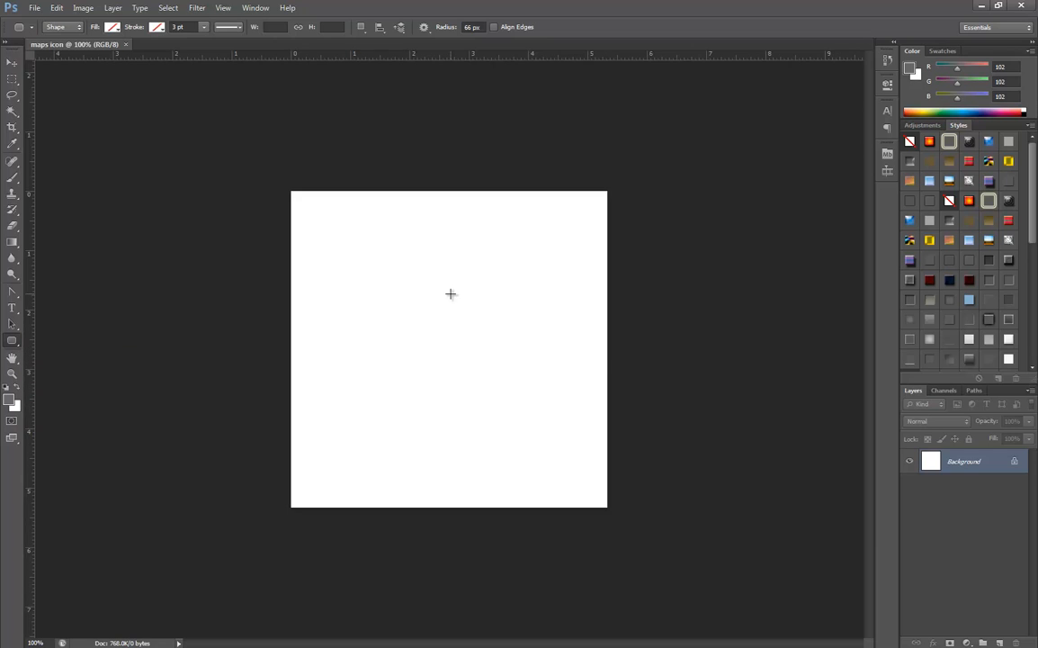
{"action": "left_click", "coordinate": [452, 331]}
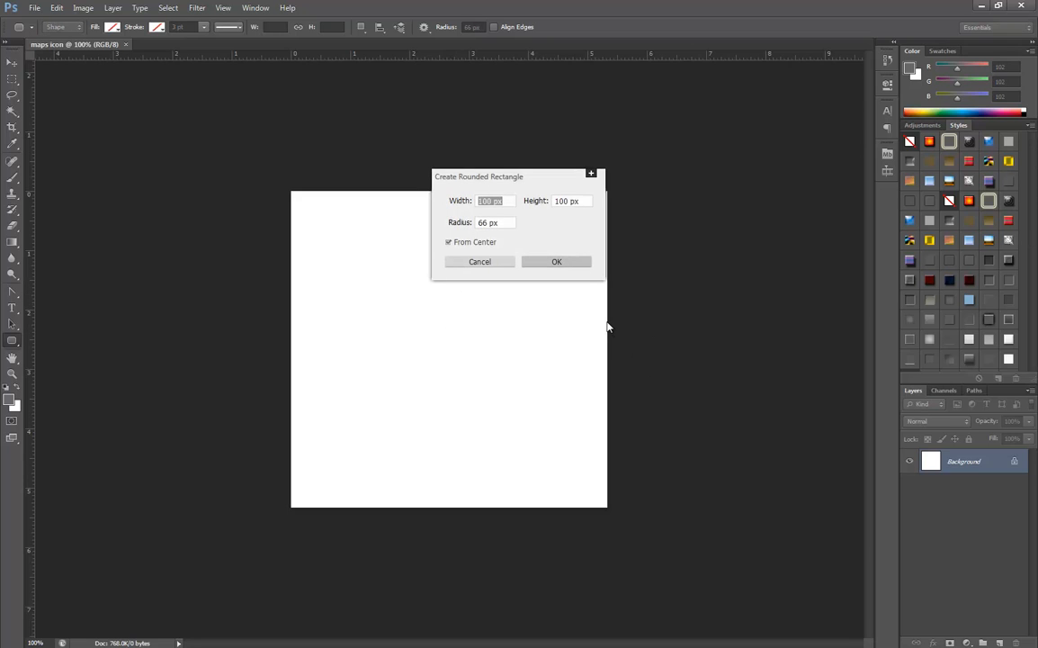
{"action": "type", "text": "490"}
{"action": "key", "text": "Tab"}
{"action": "type", "text": "4"}
{"action": "left_click", "coordinate": [537, 202]}
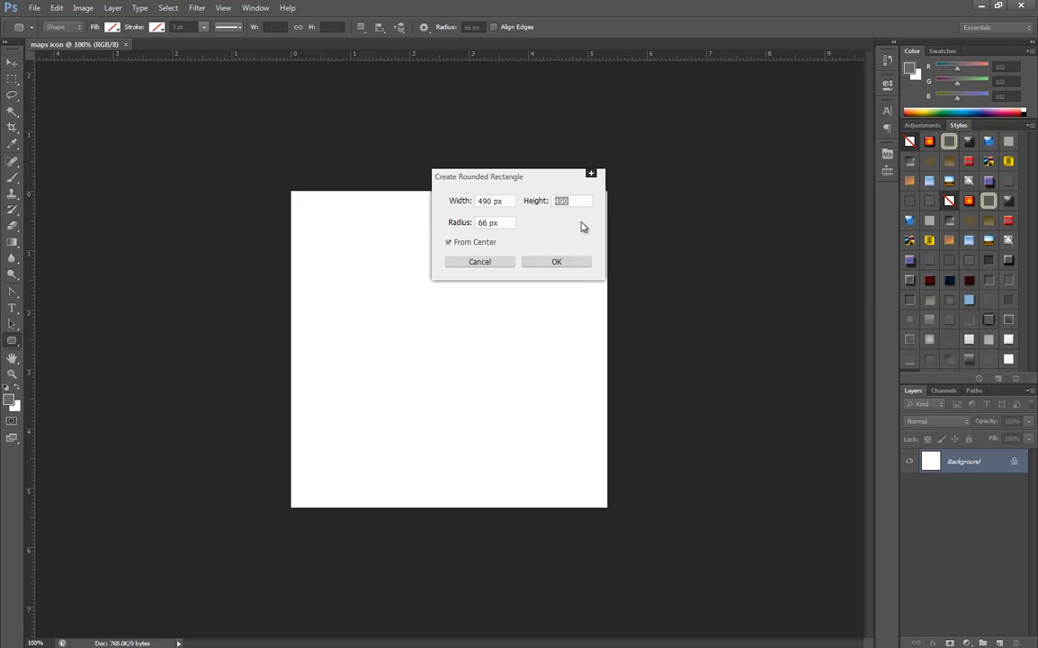
{"action": "left_click", "coordinate": [556, 262]}
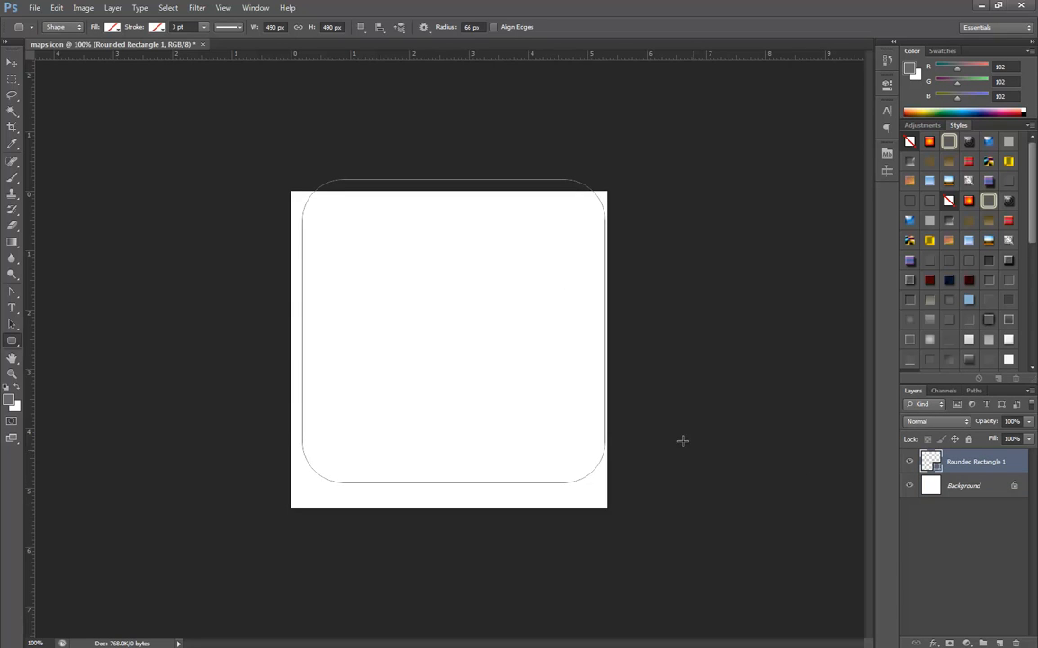
Step: Give the rounded rectangle a solid dark grey fill
{"action": "left_click", "coordinate": [113, 28]}
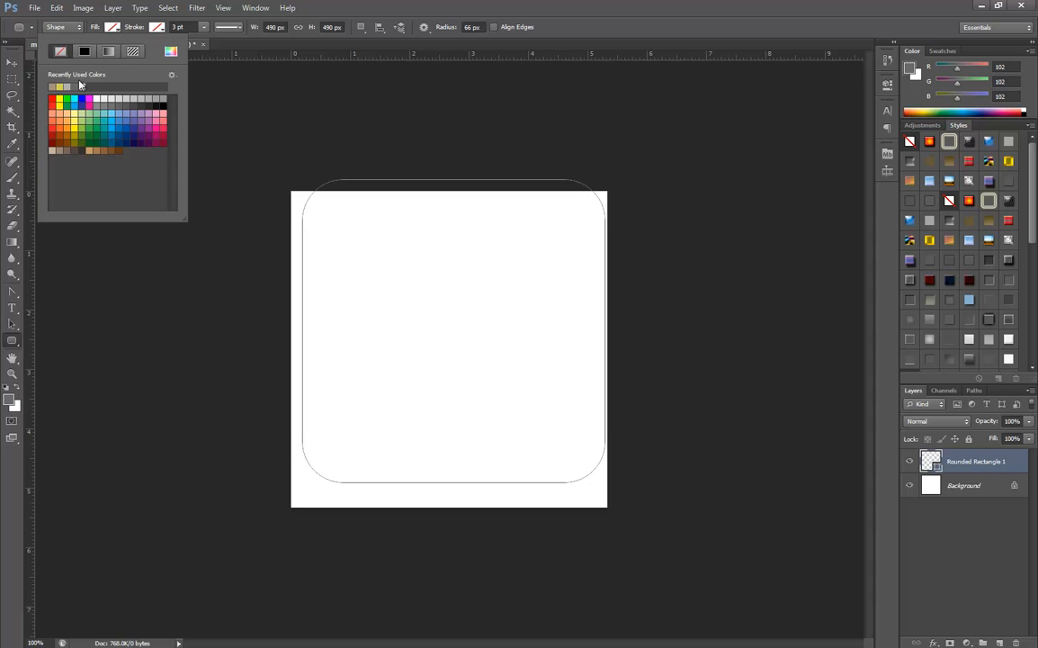
{"action": "left_click", "coordinate": [84, 52]}
{"action": "left_click", "coordinate": [544, 11]}
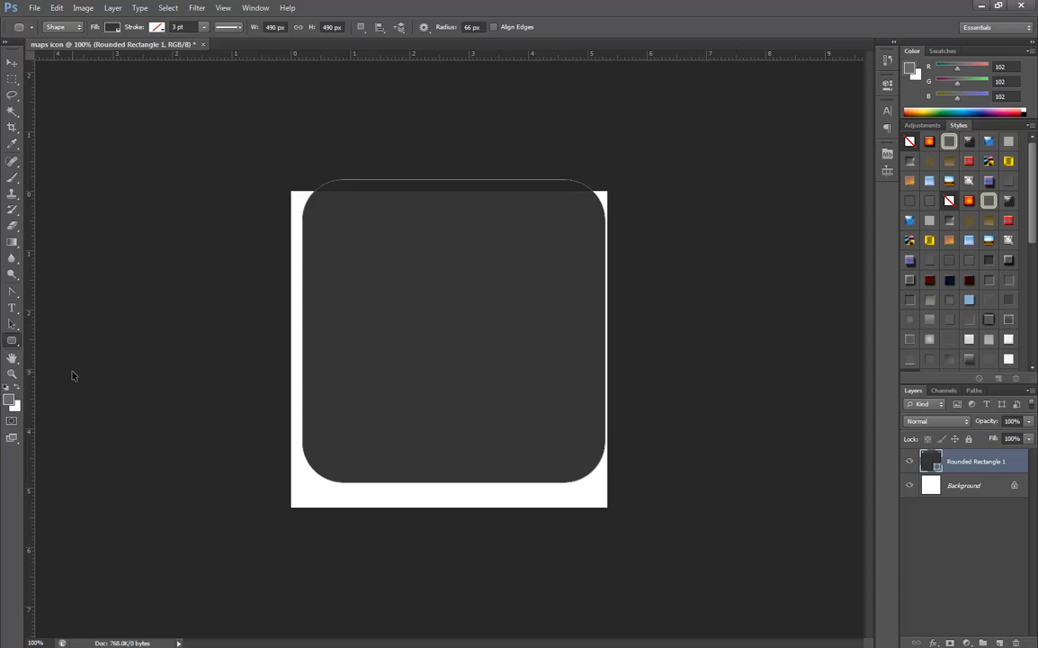
Step: Center the rounded rectangle horizontally and vertically on the canvas, and hide the Background layer
{"action": "key", "text": "ctrl+a"}
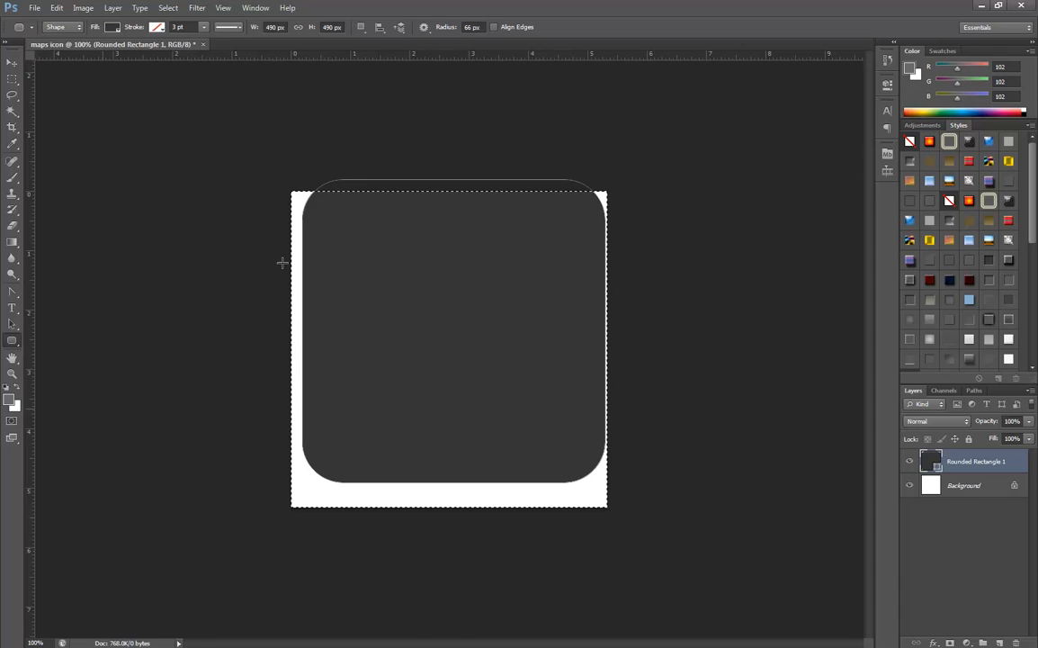
{"action": "key", "text": "v"}
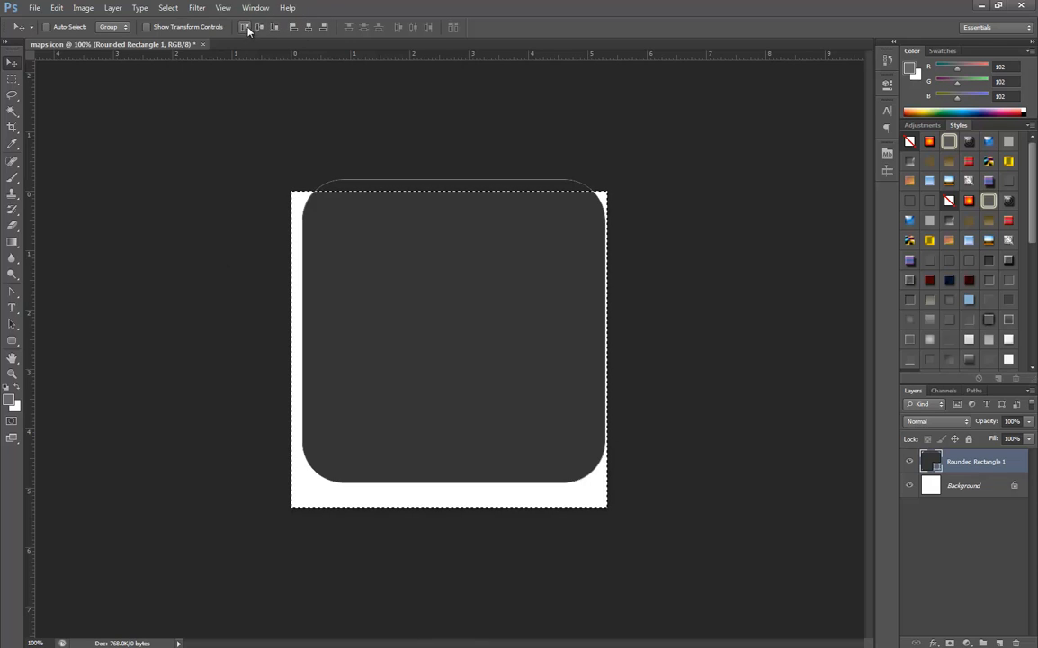
{"action": "left_click", "coordinate": [309, 27]}
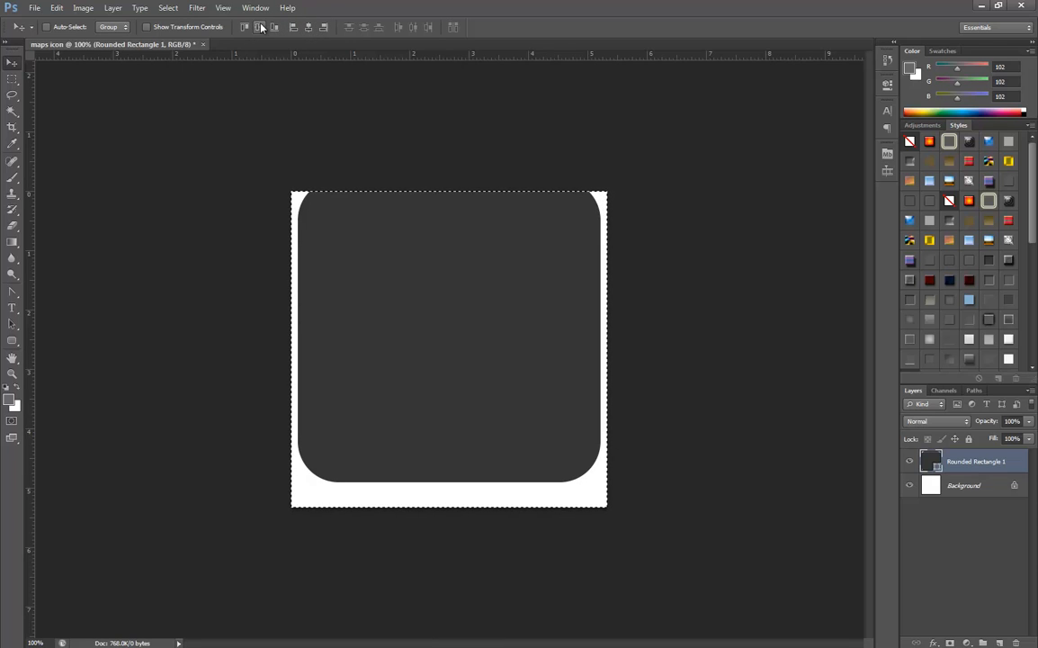
{"action": "left_click", "coordinate": [259, 27]}
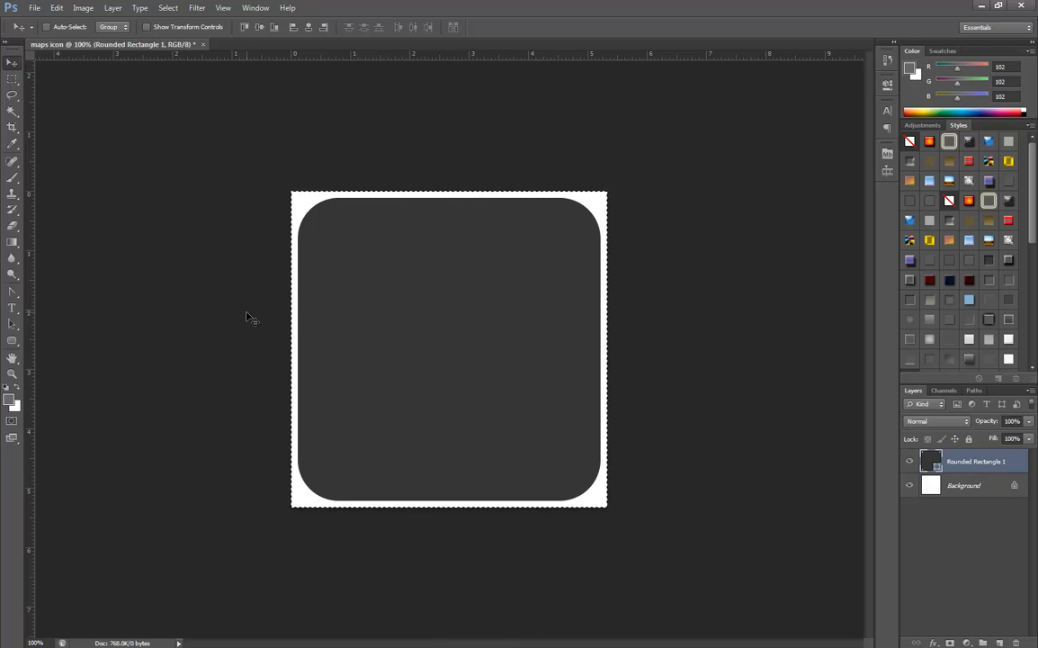
{"action": "key", "text": "ctrl+d"}
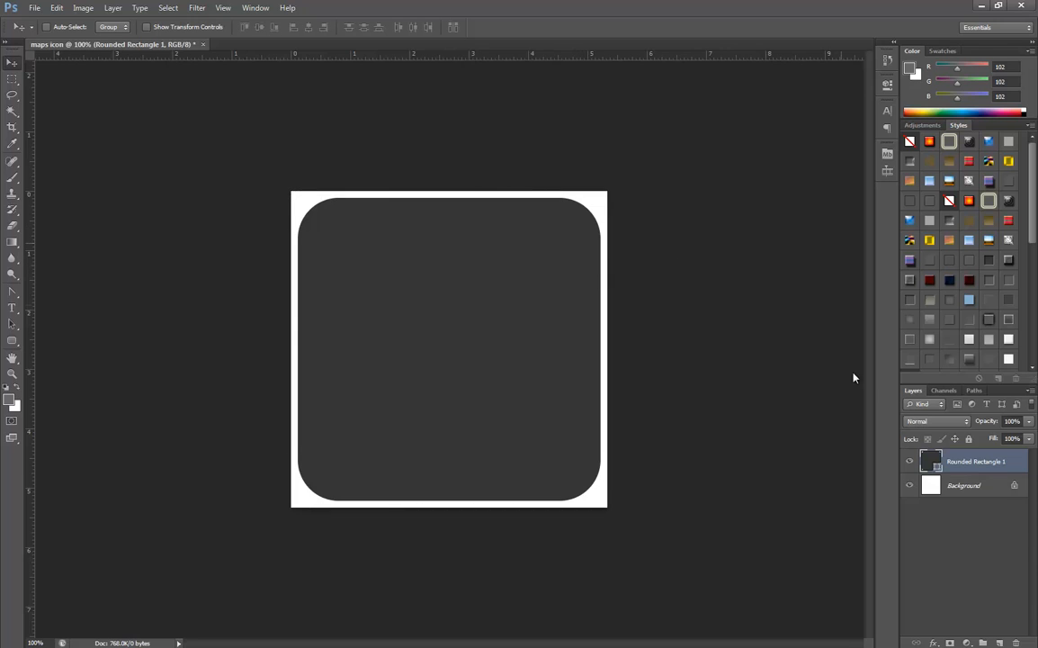
{"action": "left_click", "coordinate": [909, 486]}
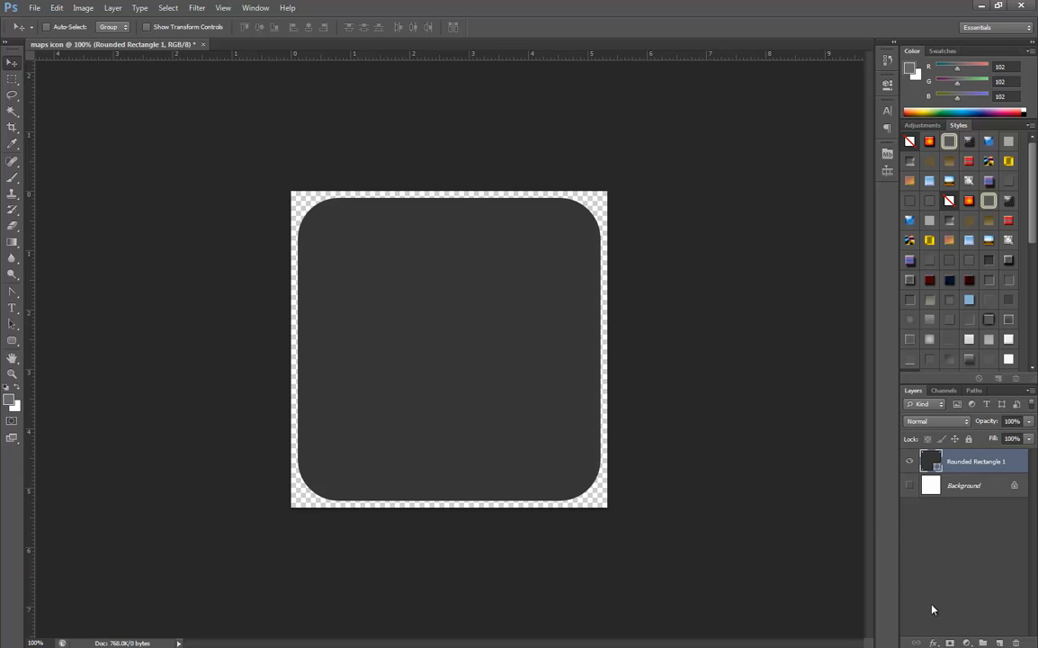
Step: Add a Gradient Overlay to the rounded rectangle and set the gradient's black stop to color c5c5c5
{"action": "left_click", "coordinate": [935, 643]}
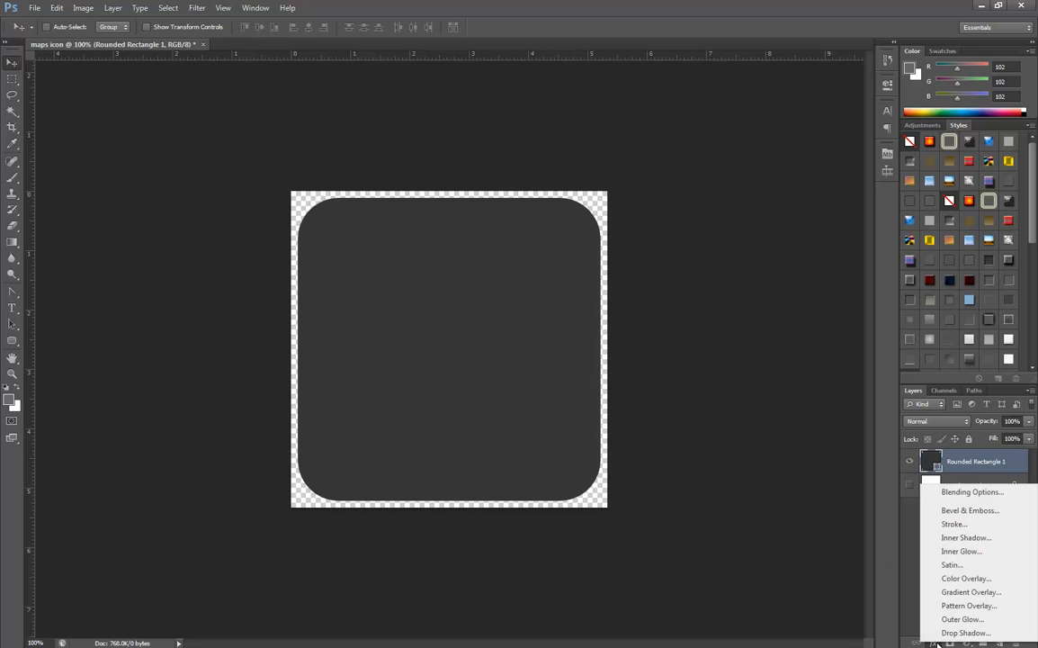
{"action": "left_click", "coordinate": [989, 591]}
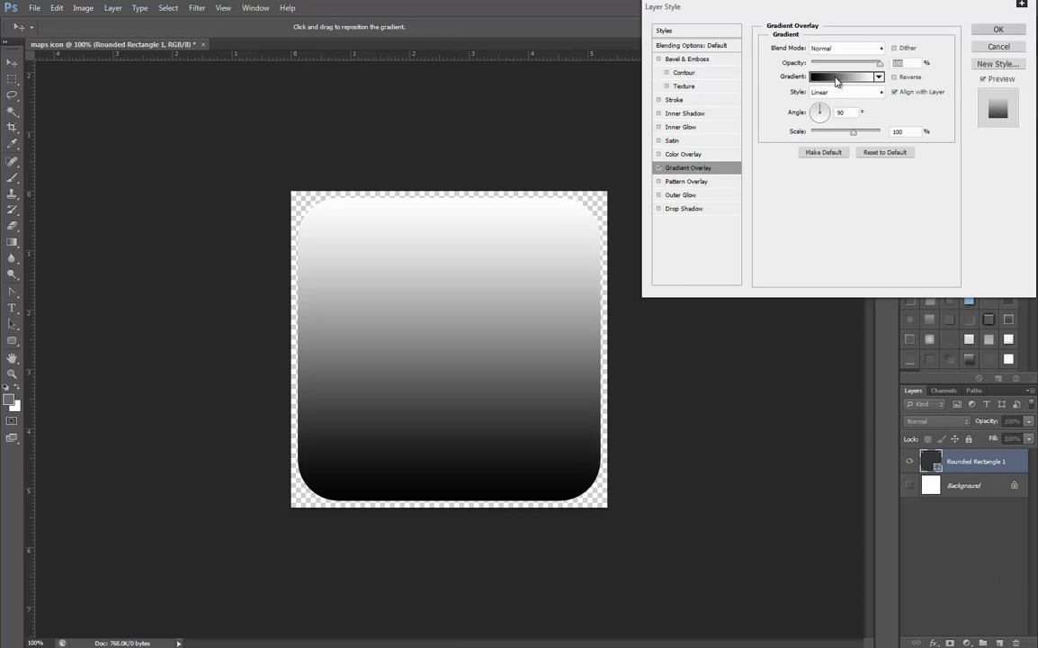
{"action": "left_click", "coordinate": [836, 82]}
{"action": "left_click", "coordinate": [683, 338]}
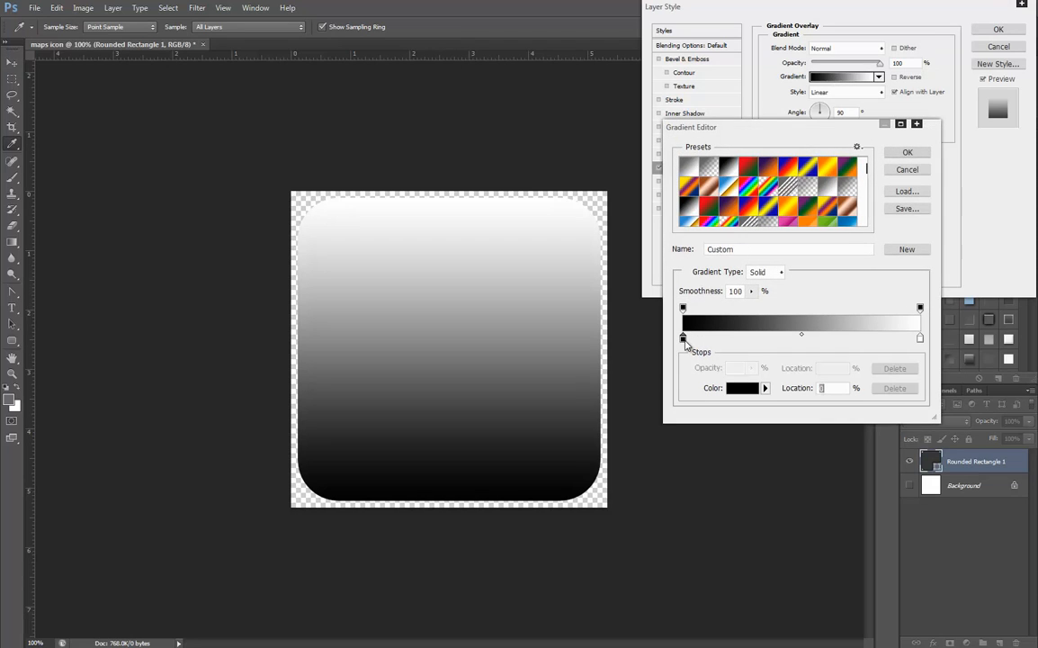
{"action": "double_click", "coordinate": [683, 338]}
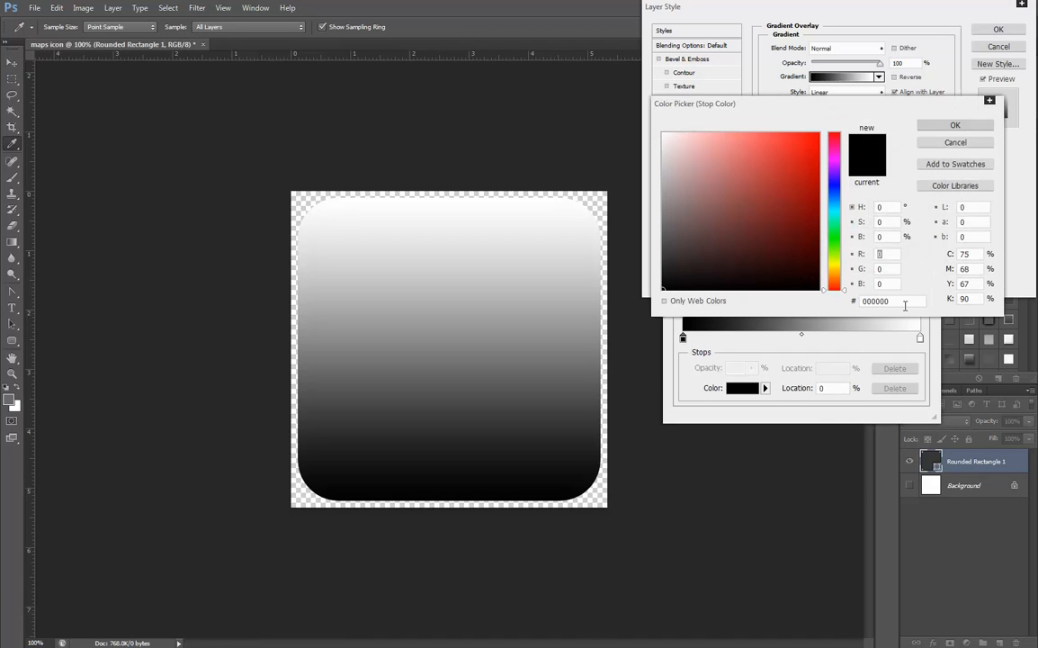
{"action": "left_click", "coordinate": [905, 304]}
{"action": "type", "text": "c5c5c5"}
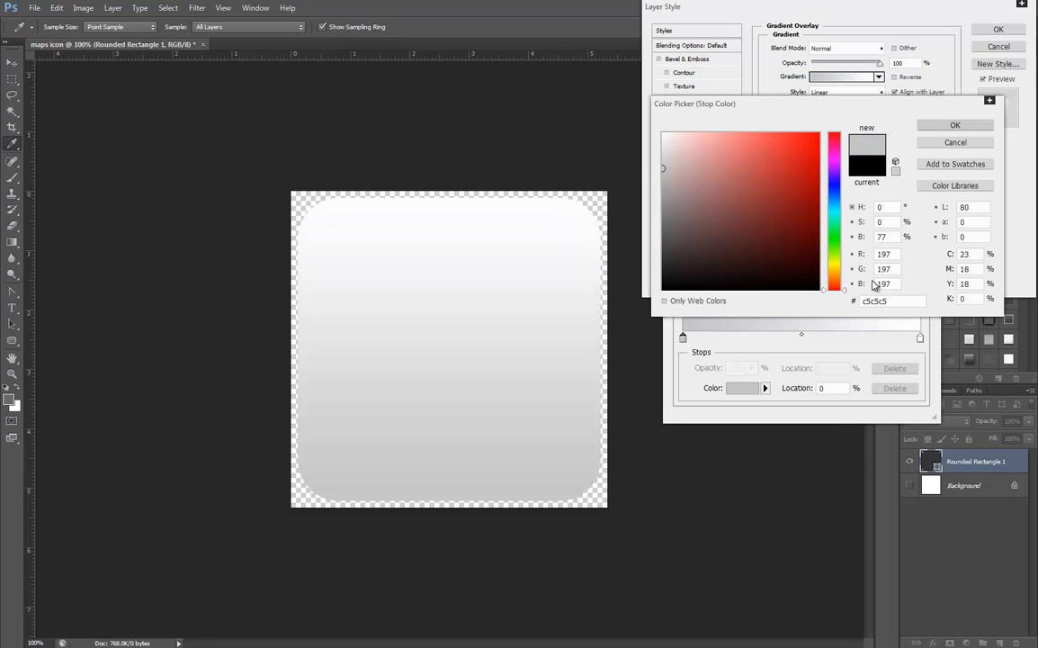
{"action": "key", "text": "Return"}
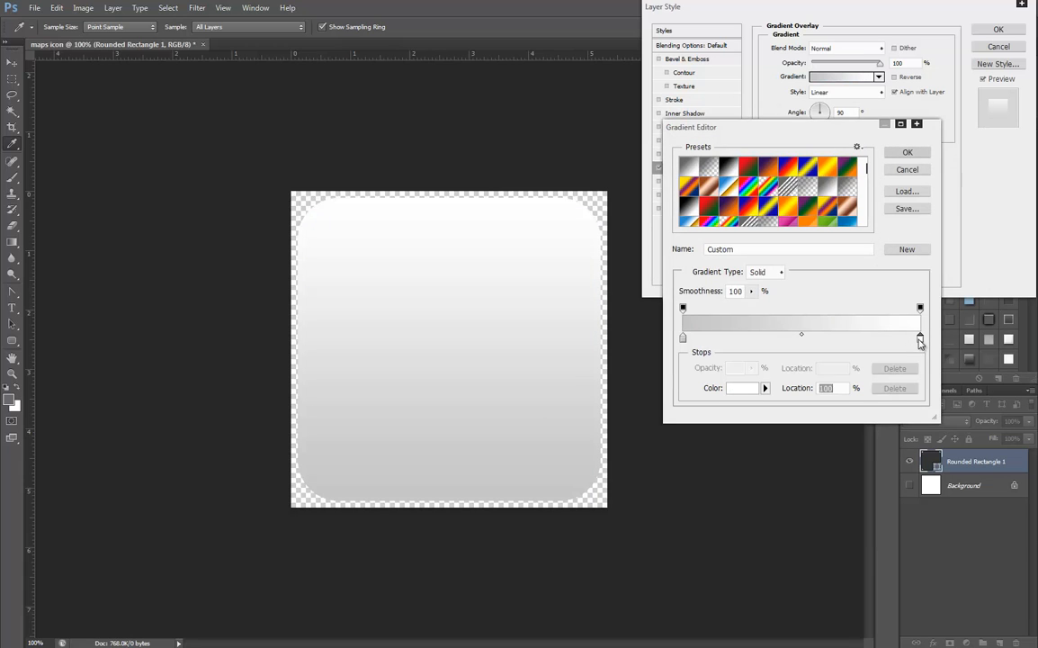
Step: Set the gradient's white end stop to color d1d1d1 and apply the overlay to the rounded rectangle
{"action": "double_click", "coordinate": [920, 337]}
{"action": "double_click", "coordinate": [896, 300]}
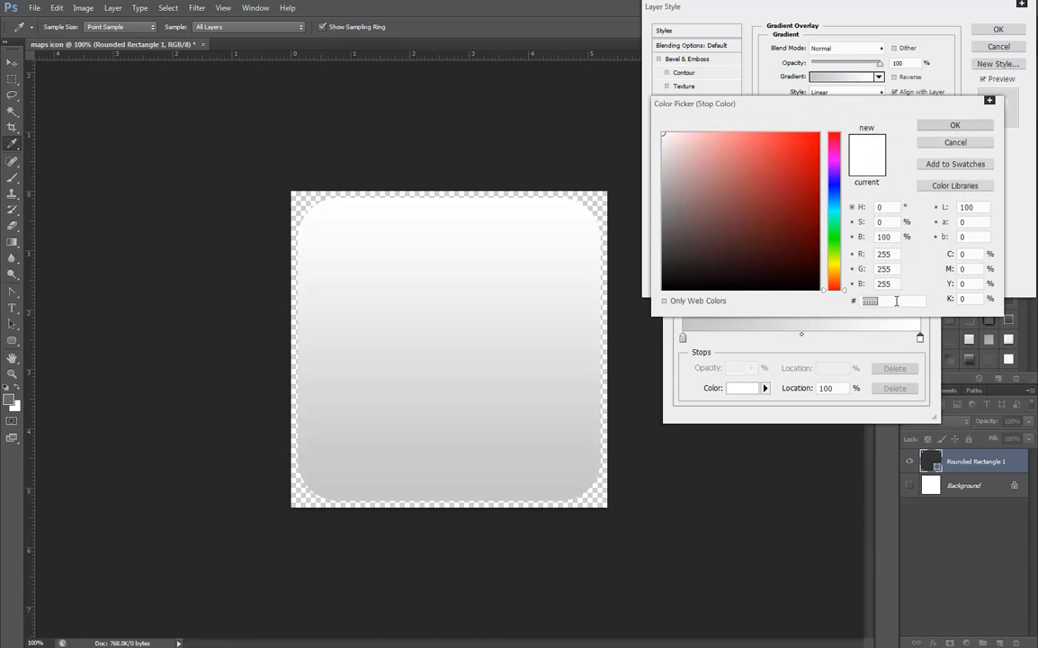
{"action": "type", "text": "d1d"}
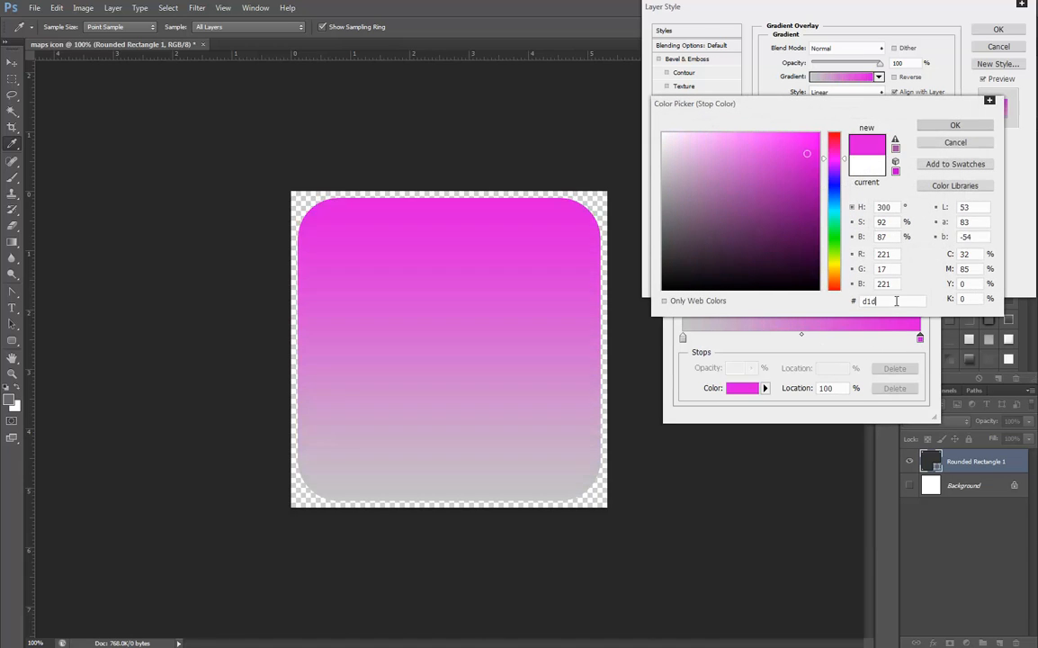
{"action": "type", "text": "1d1"}
{"action": "key", "text": "Return"}
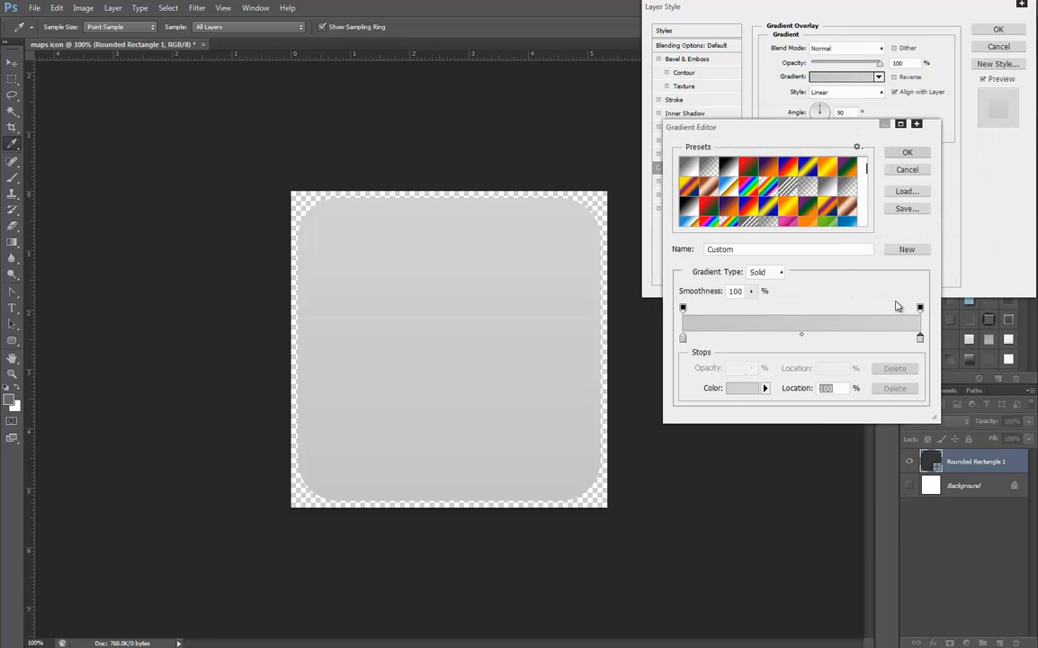
{"action": "left_click", "coordinate": [908, 153]}
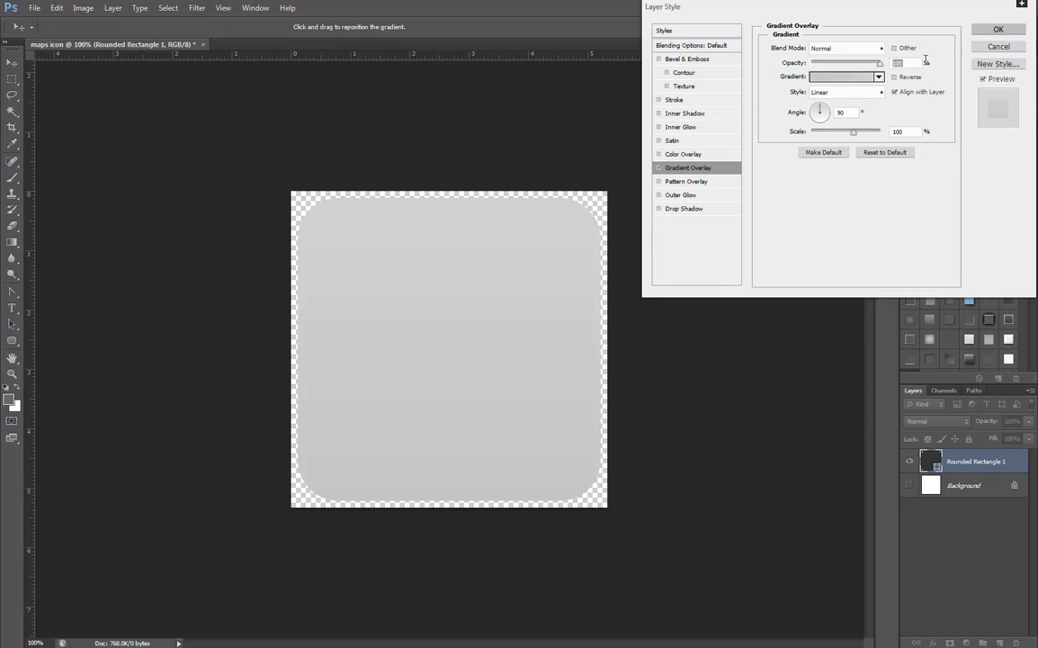
{"action": "left_click", "coordinate": [999, 29]}
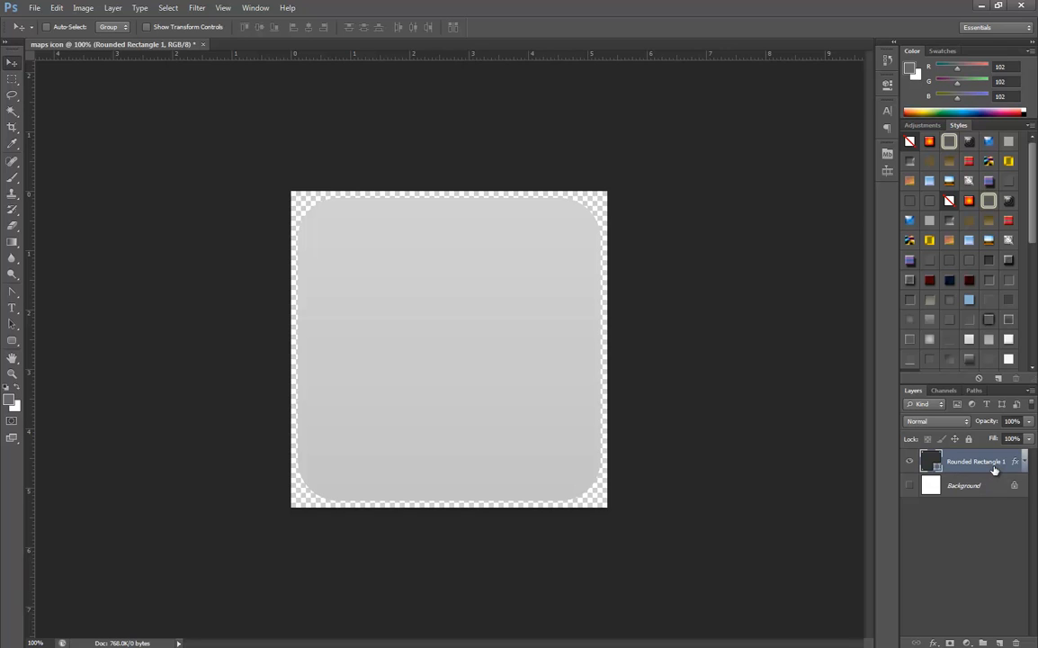
Step: Duplicate the rounded rectangle layer and hide the copy
{"action": "key", "text": "ctrl+j"}
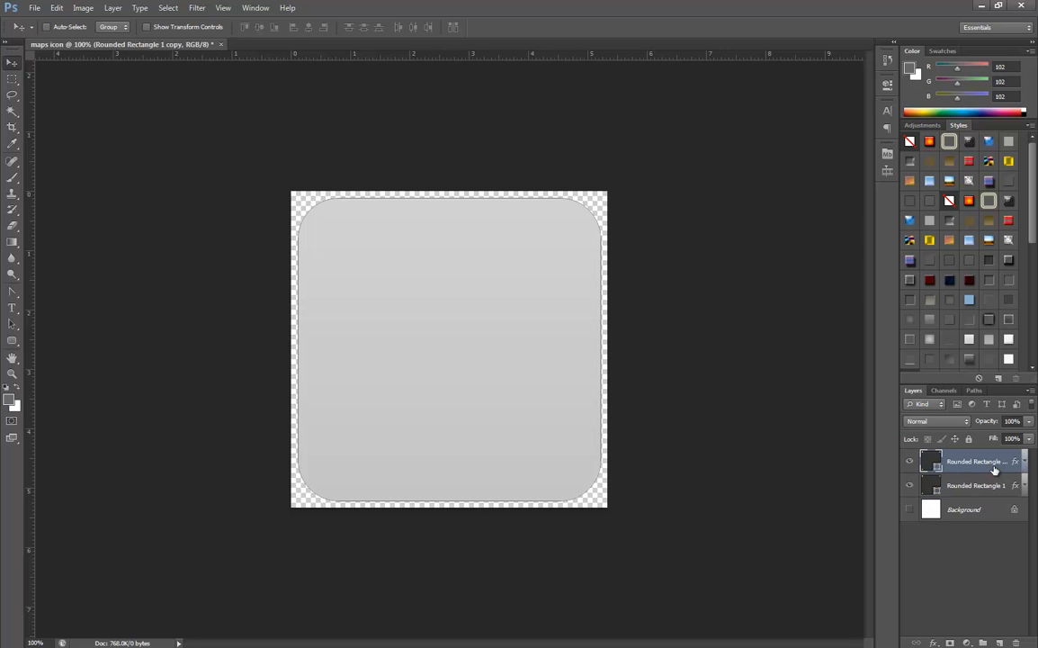
{"action": "left_click", "coordinate": [908, 461]}
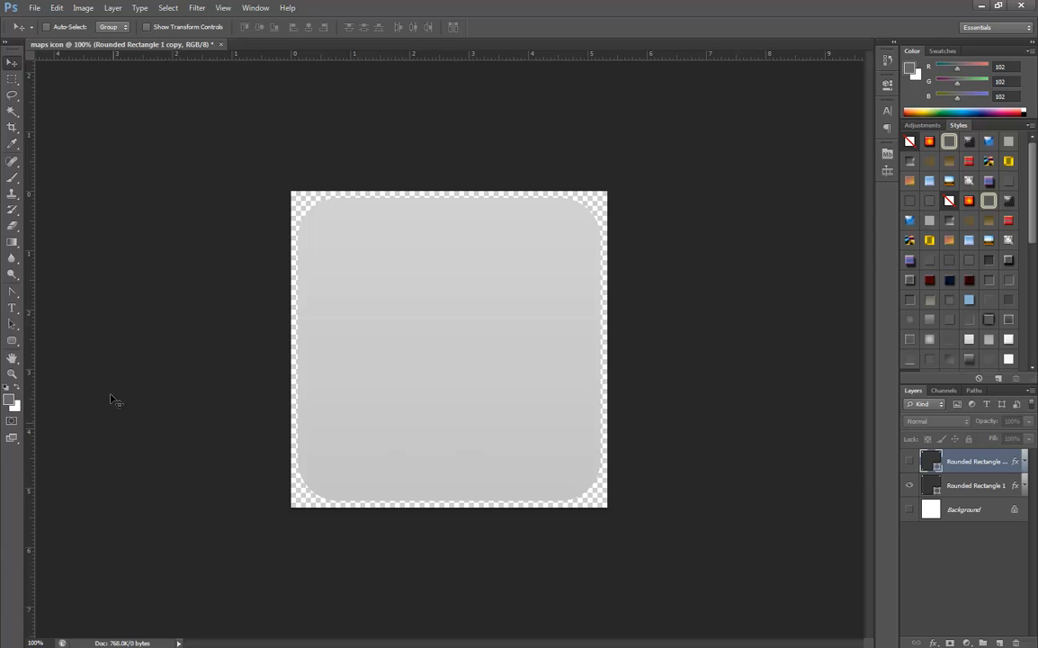
Step: Draw a horizontal rectangle bar about 749 by 43 px across the upper part of the canvas, extending past both sides
{"action": "left_click", "coordinate": [12, 339]}
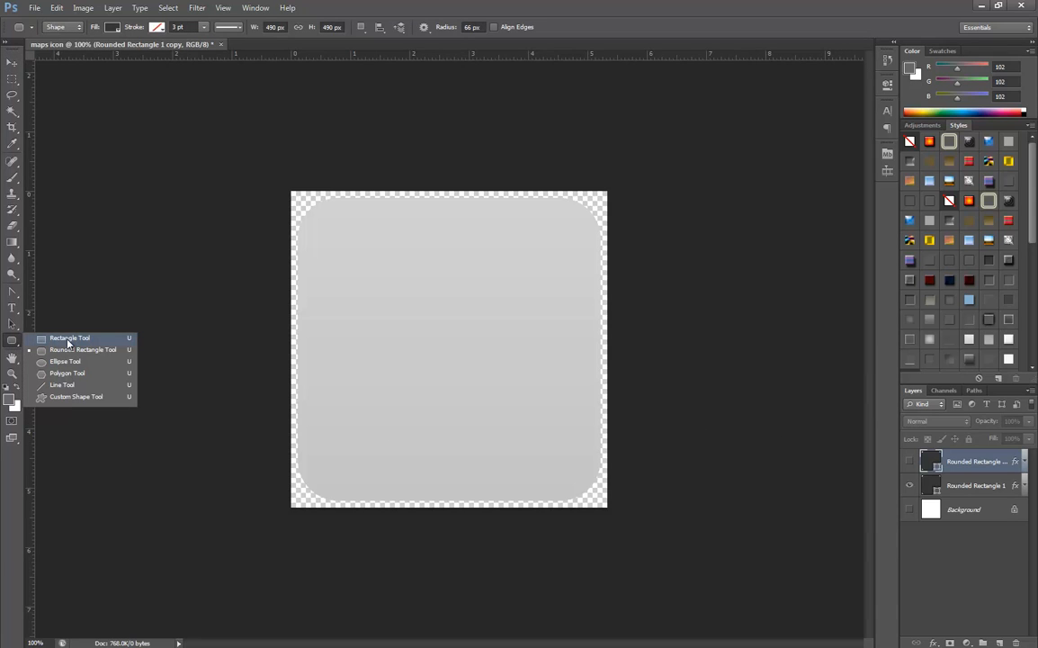
{"action": "left_click", "coordinate": [67, 339]}
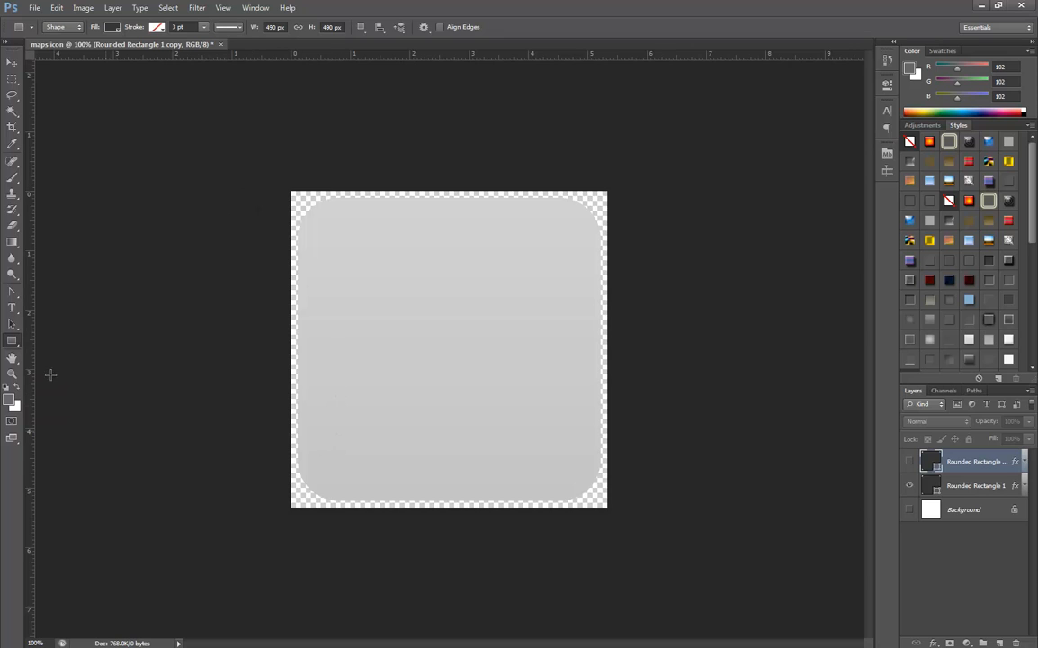
{"action": "right_click", "coordinate": [12, 339]}
{"action": "left_click", "coordinate": [67, 339]}
{"action": "left_click_drag", "start_coordinate": [226, 219], "coordinate": [689, 245]}
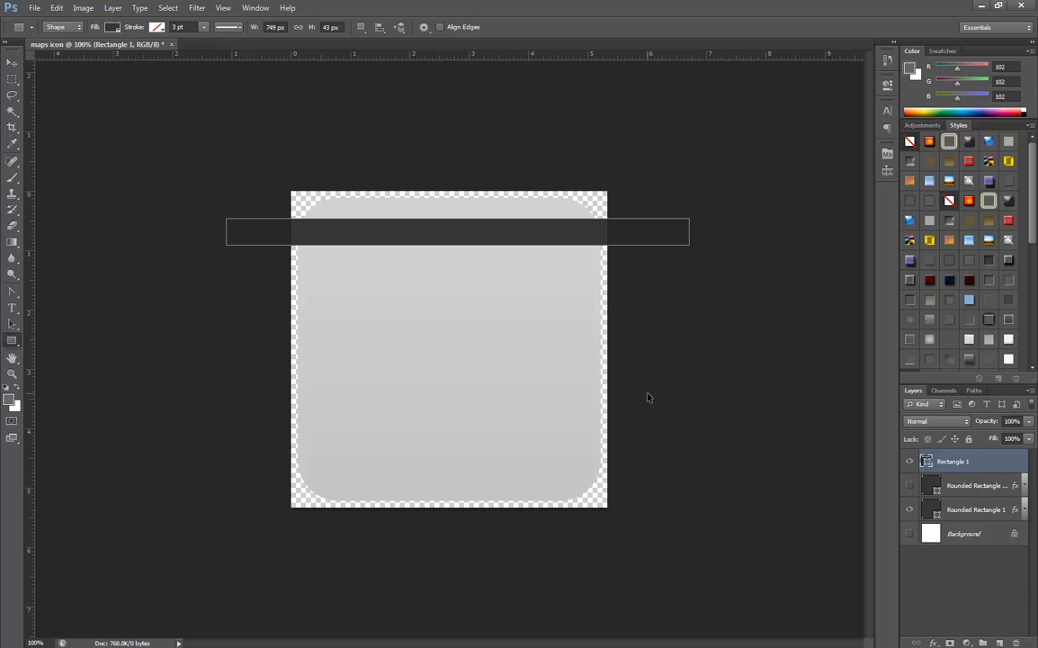
Step: Rotate the bar 45° and move it so it cuts diagonally across the icon's upper-right corner
{"action": "key", "text": "ctrl+t"}
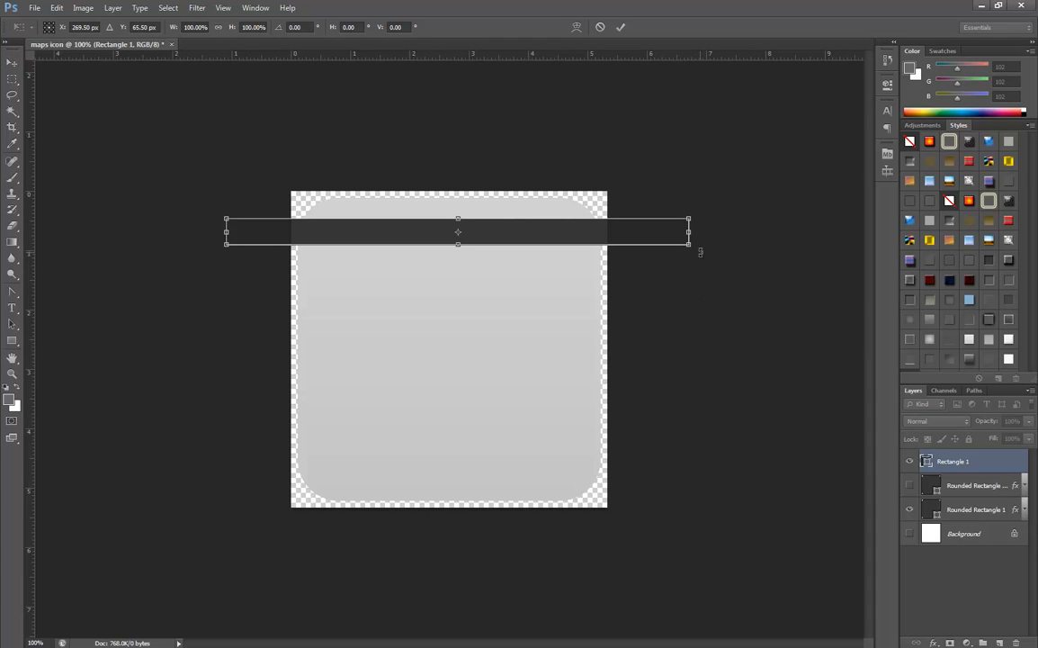
{"action": "left_click_drag", "start_coordinate": [700, 260], "coordinate": [643, 421]}
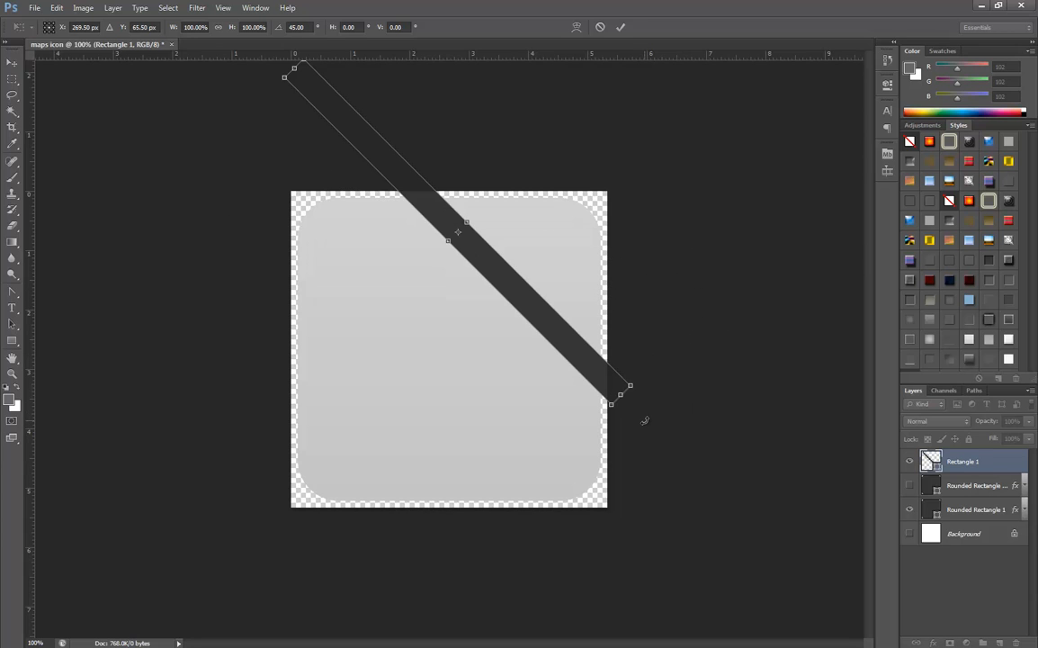
{"action": "key", "text": "Return"}
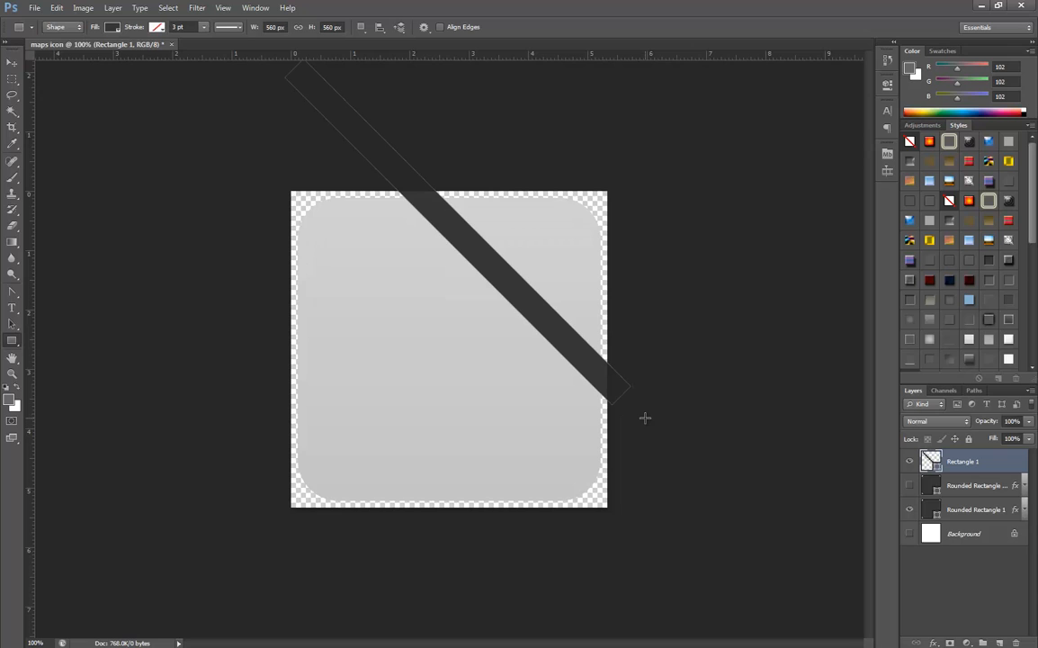
{"action": "key", "text": "v"}
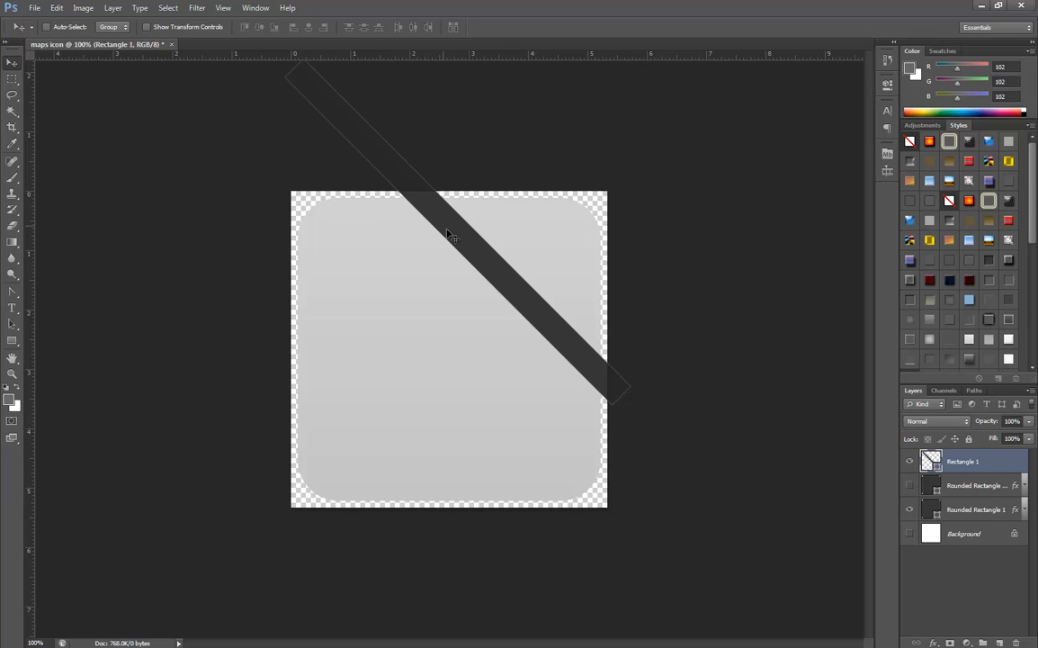
{"action": "left_click_drag", "start_coordinate": [443, 219], "coordinate": [500, 222]}
{"action": "mouse_move", "coordinate": [499, 236]}
{"action": "left_mouse_down"}
{"action": "mouse_move", "coordinate": [499, 250]}
{"action": "mouse_move", "coordinate": [496, 234]}
{"action": "left_mouse_up"}
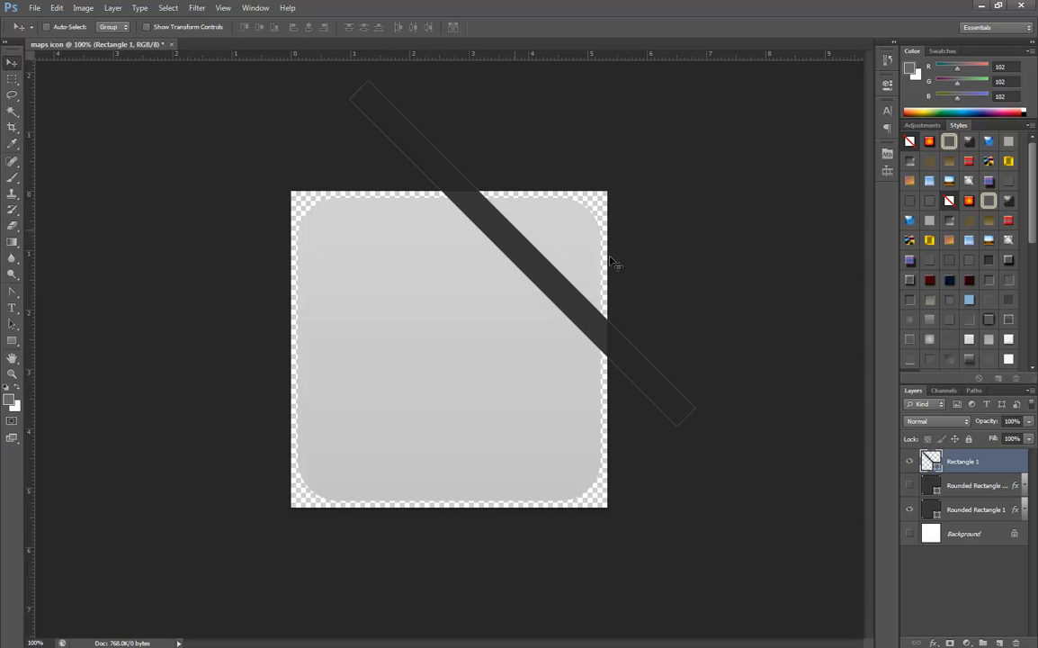
Step: Duplicate the diagonal bar, rotate the copy 90°, and move it to run from the icon's lower-left to its upper-right corner
{"action": "left_click", "coordinate": [559, 295], "text": "alt"}
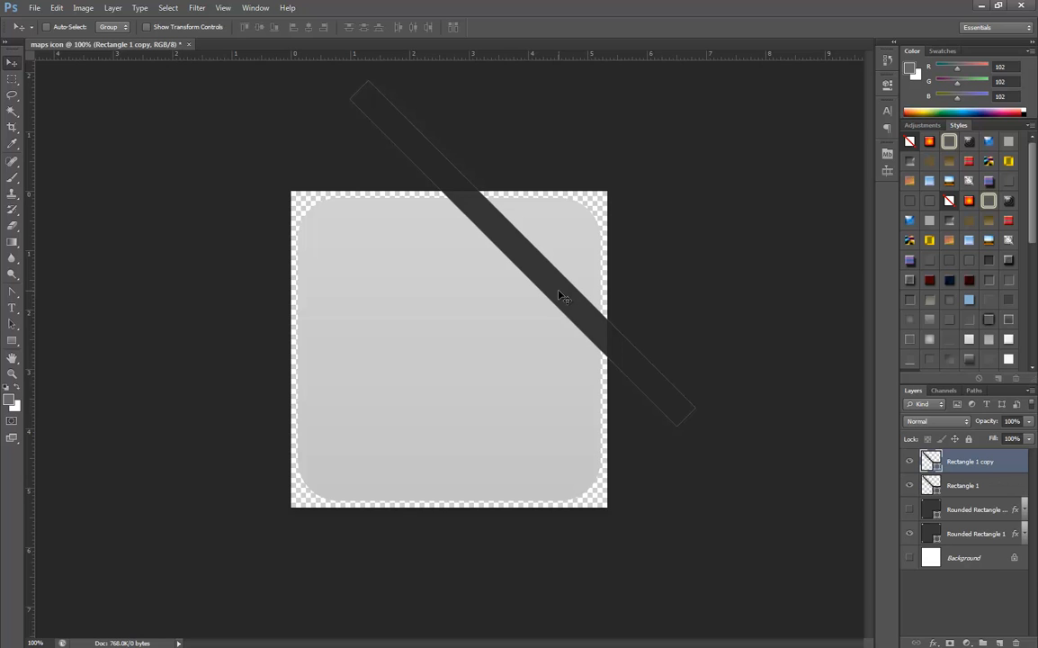
{"action": "key", "text": "ctrl+t"}
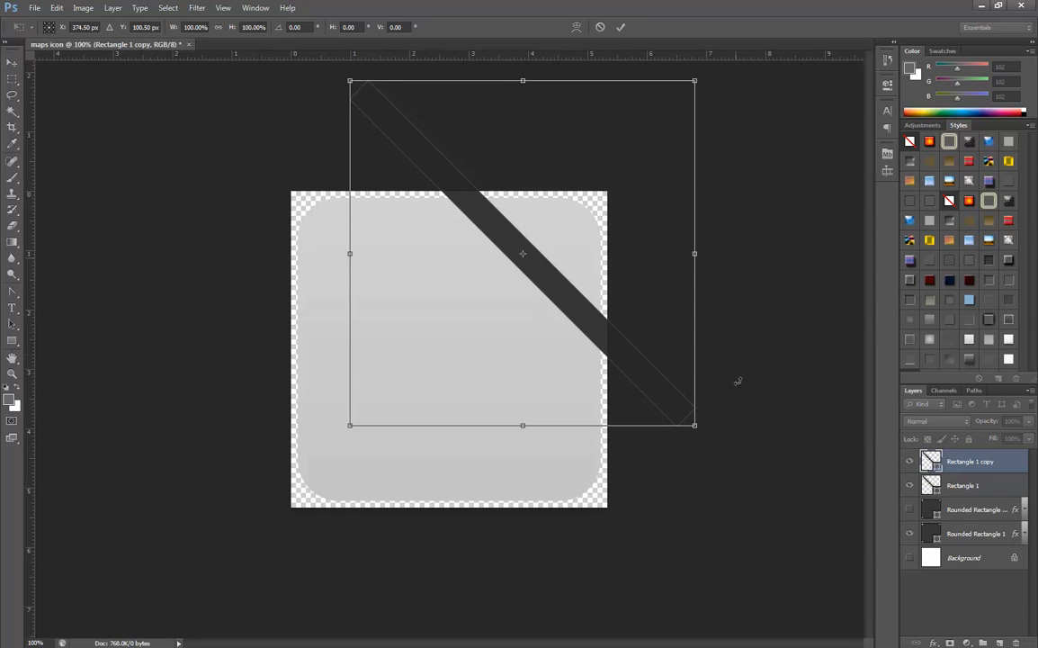
{"action": "left_click_drag", "start_coordinate": [721, 450], "coordinate": [323, 448]}
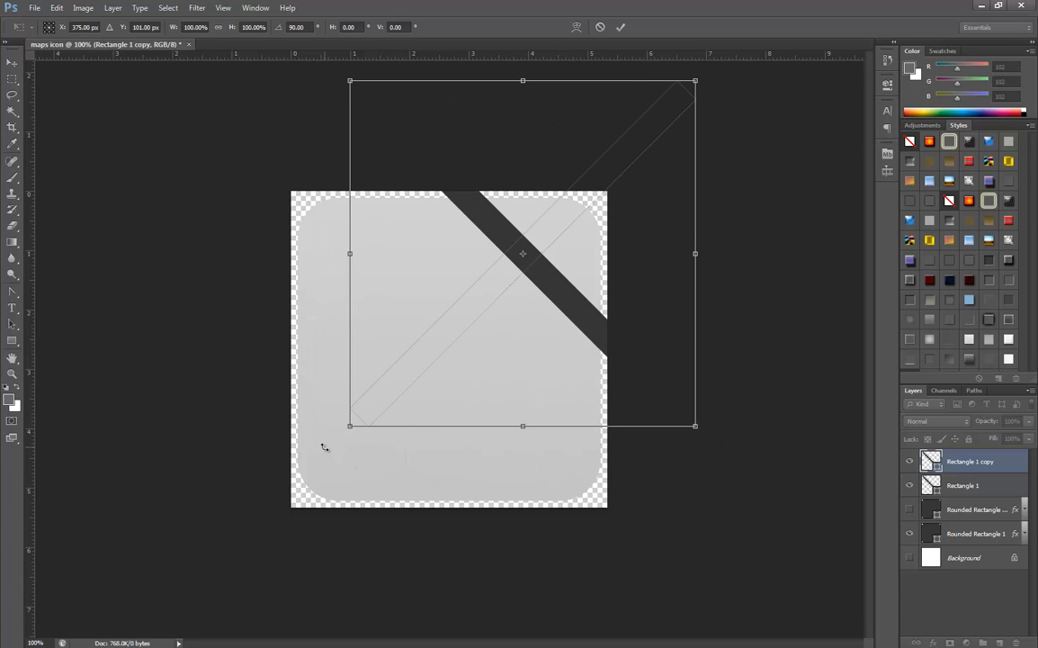
{"action": "key", "text": "Return"}
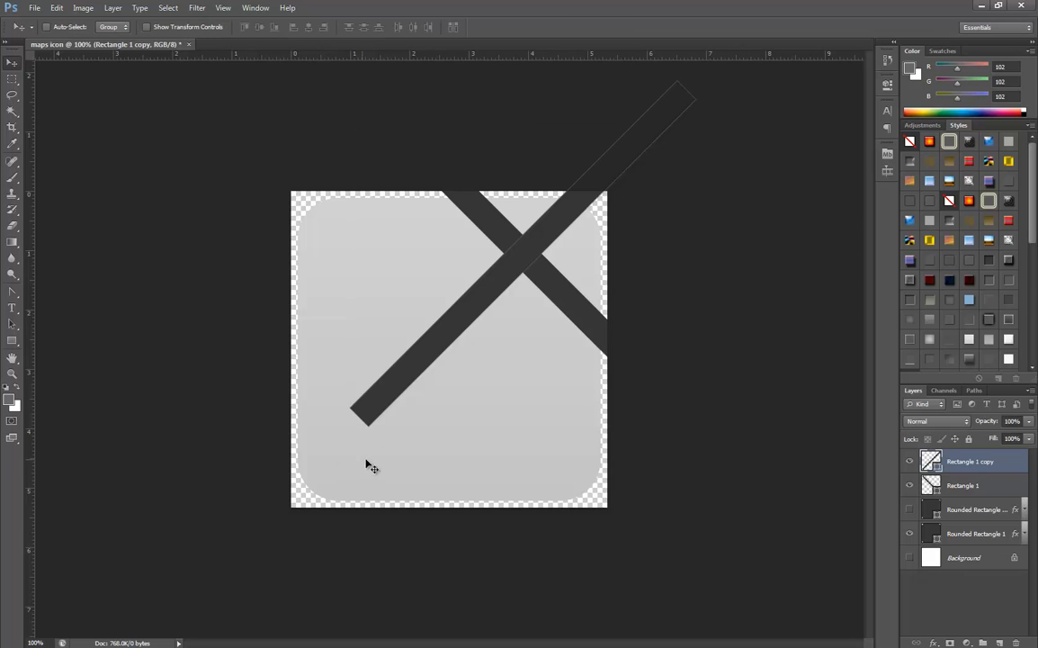
{"action": "left_click_drag", "start_coordinate": [541, 206], "coordinate": [531, 311]}
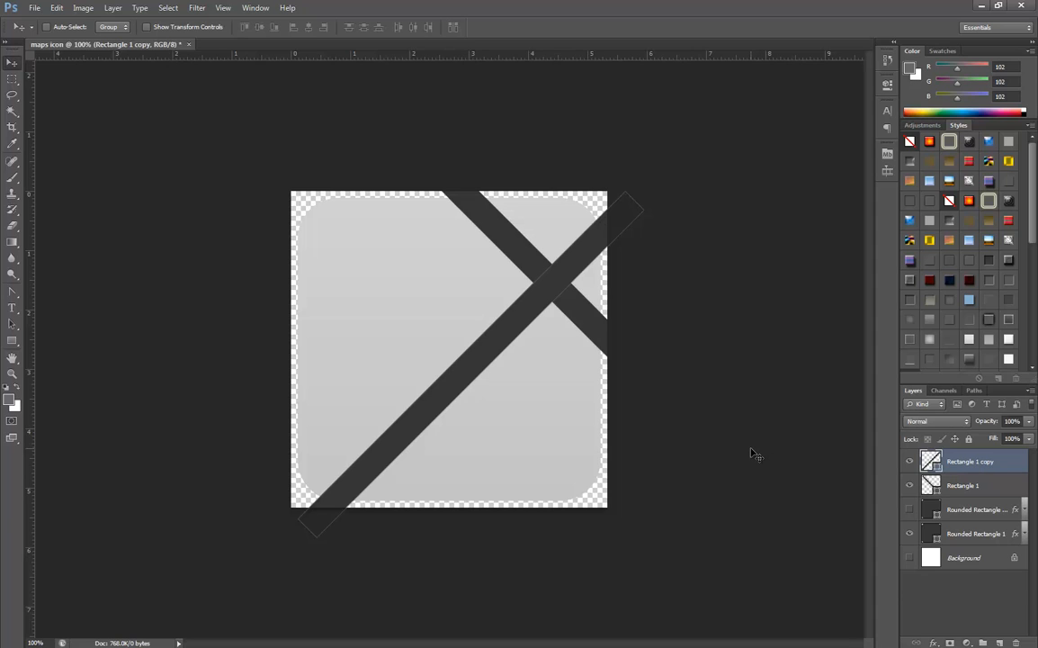
Step: Duplicate the long diagonal bar, rotate the copy 90°, and move it to run from the upper-left to the lower-right corner
{"action": "key", "text": "ctrl+j"}
{"action": "key", "text": "ctrl+t"}
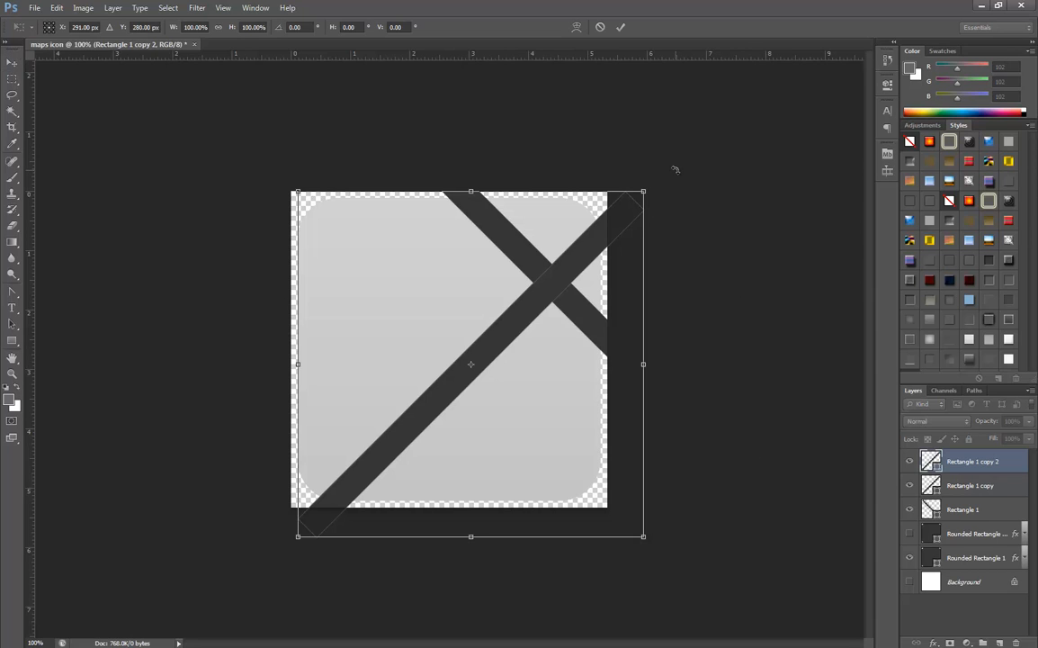
{"action": "left_click_drag", "start_coordinate": [692, 205], "coordinate": [671, 538]}
{"action": "key", "text": "Return"}
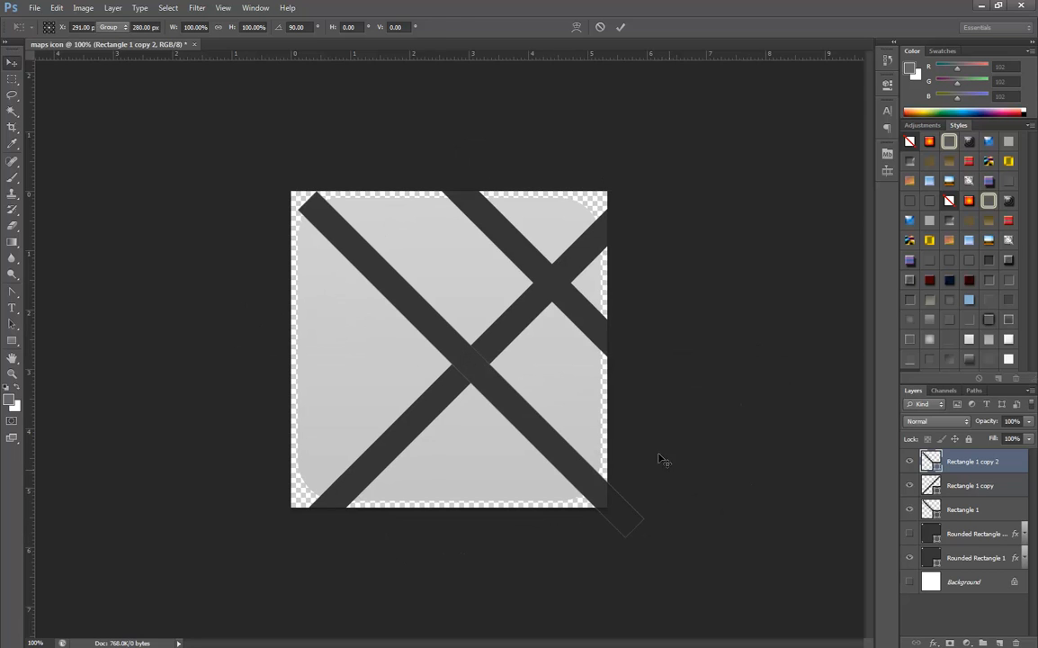
{"action": "left_click_drag", "start_coordinate": [547, 434], "coordinate": [519, 415]}
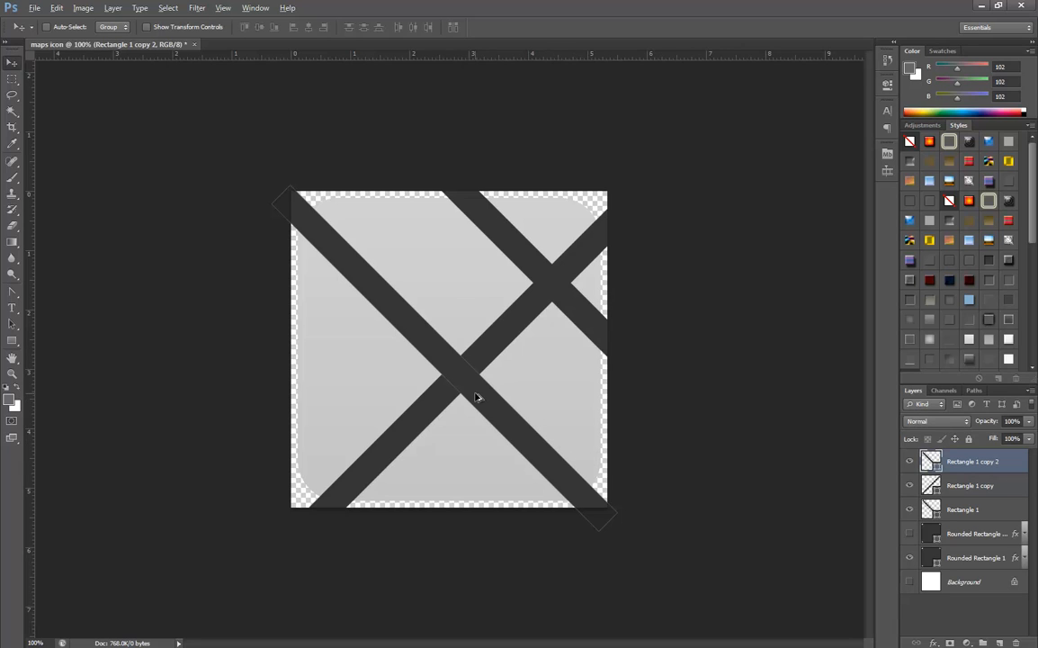
Step: Duplicate the bar twice, placing one copy across the lower-left corner and rotating the other perpendicular to cross the upper-left area
{"action": "left_click_drag", "start_coordinate": [476, 397], "coordinate": [393, 357]}
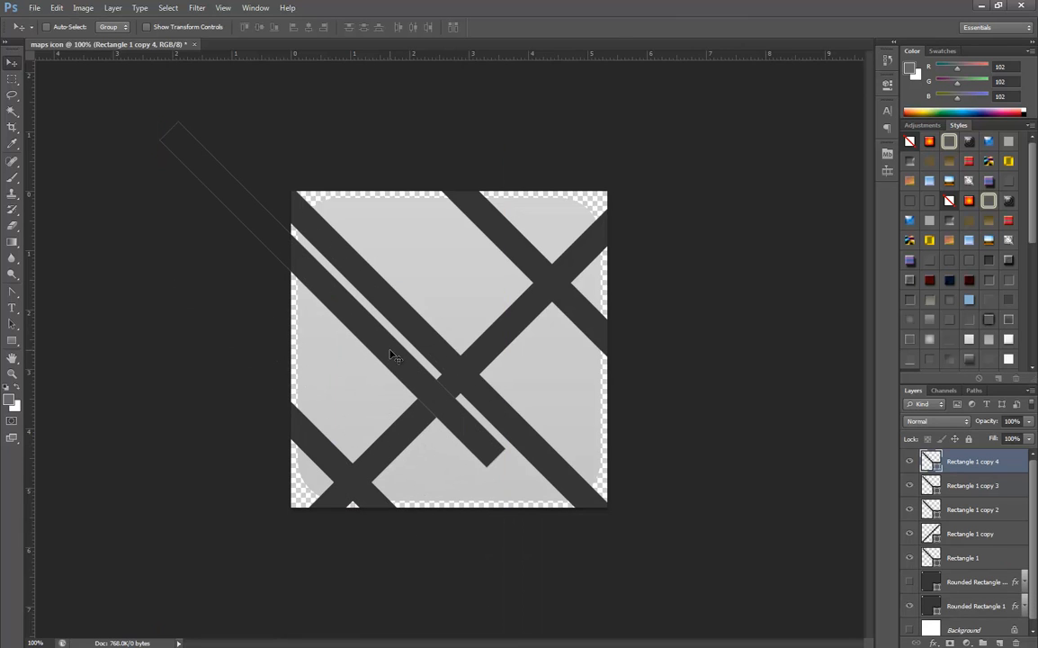
{"action": "key", "text": "ctrl+t"}
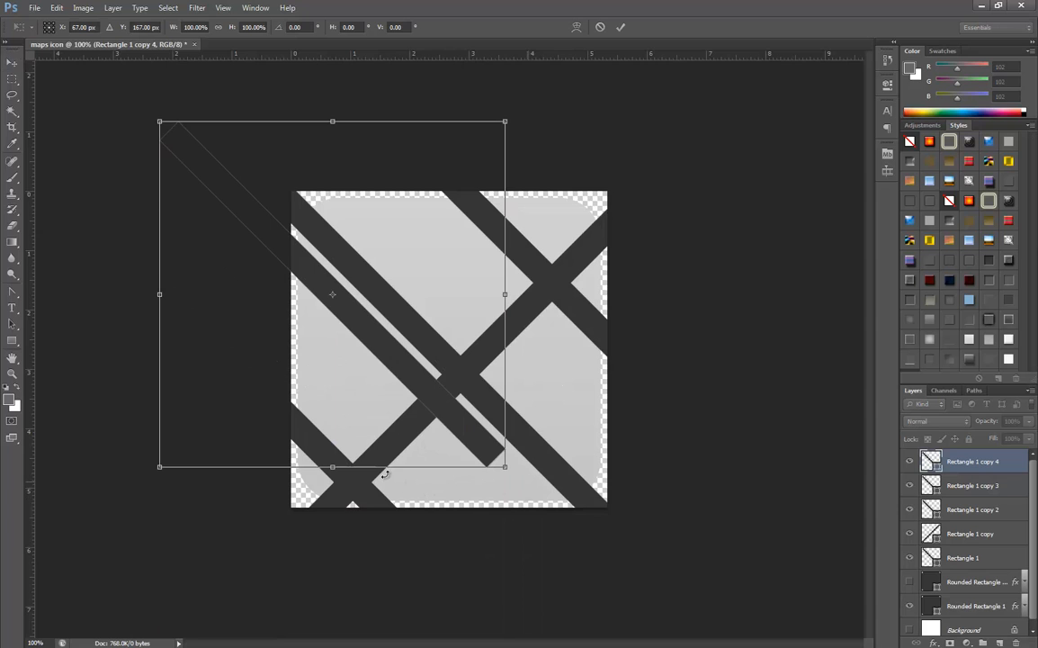
{"action": "left_click_drag", "start_coordinate": [384, 474], "coordinate": [279, 350]}
{"action": "key", "text": "Return"}
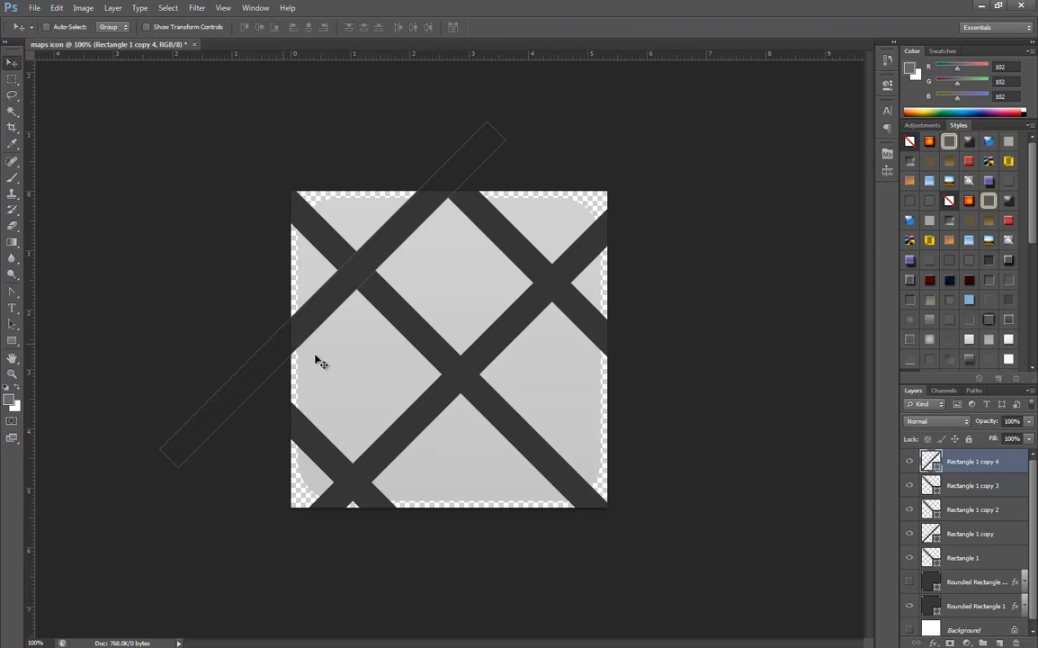
{"action": "mouse_move", "coordinate": [342, 307]}
{"action": "left_mouse_down"}
{"action": "mouse_move", "coordinate": [357, 288]}
{"action": "mouse_move", "coordinate": [318, 260]}
{"action": "mouse_move", "coordinate": [348, 288]}
{"action": "left_mouse_up"}
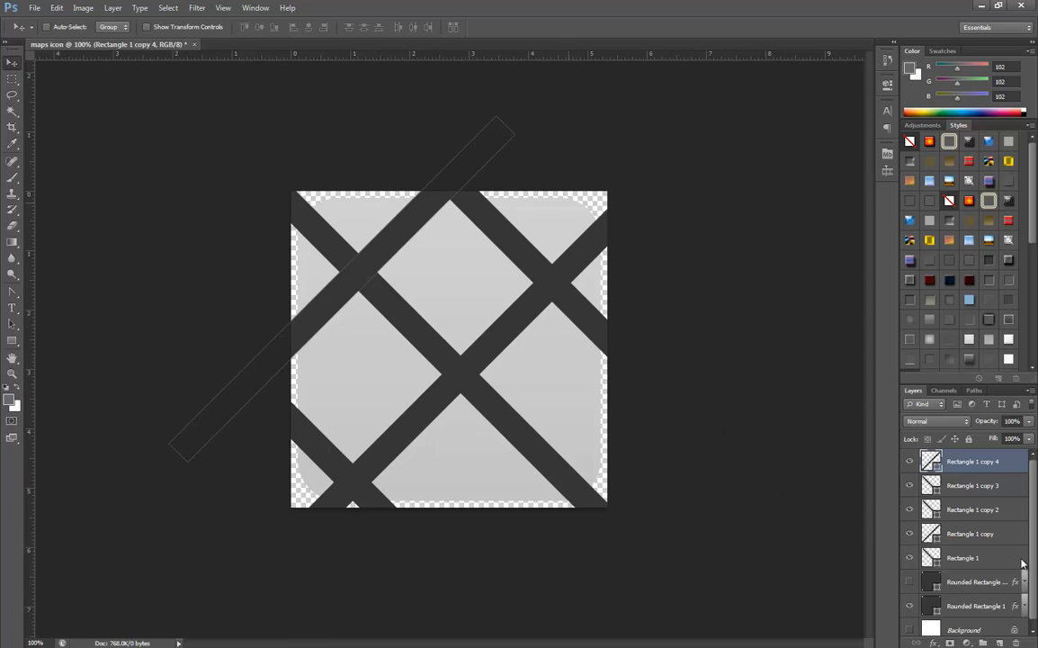
Step: Add a new layer and draw an unfilled rectangle about 324 by 182 px over the lower middle of the grid
{"action": "left_click", "coordinate": [999, 642]}
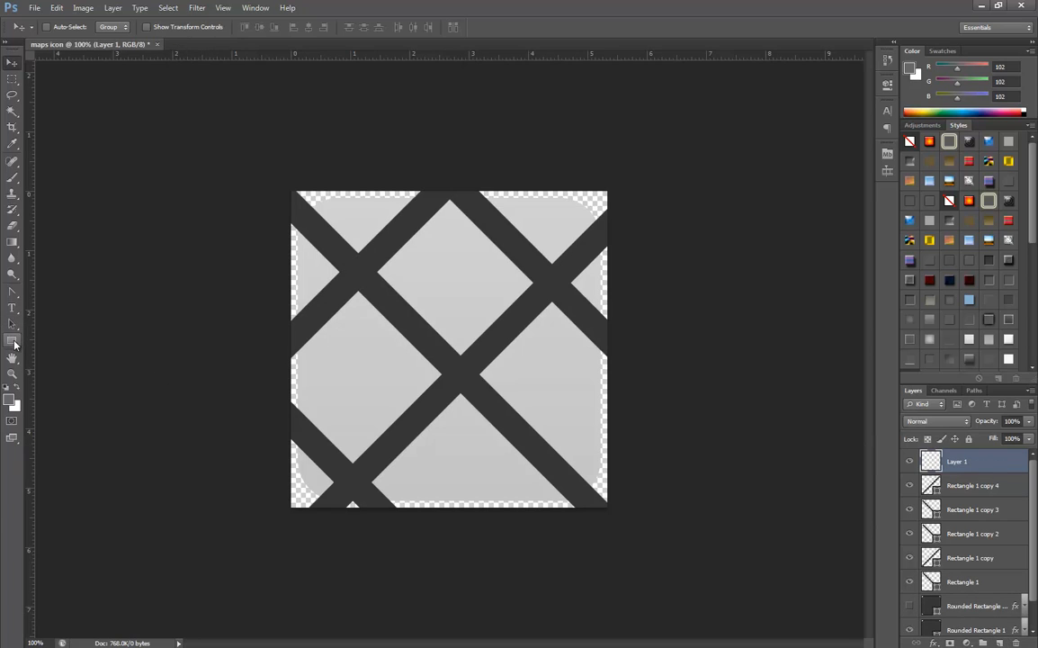
{"action": "left_click", "coordinate": [12, 341]}
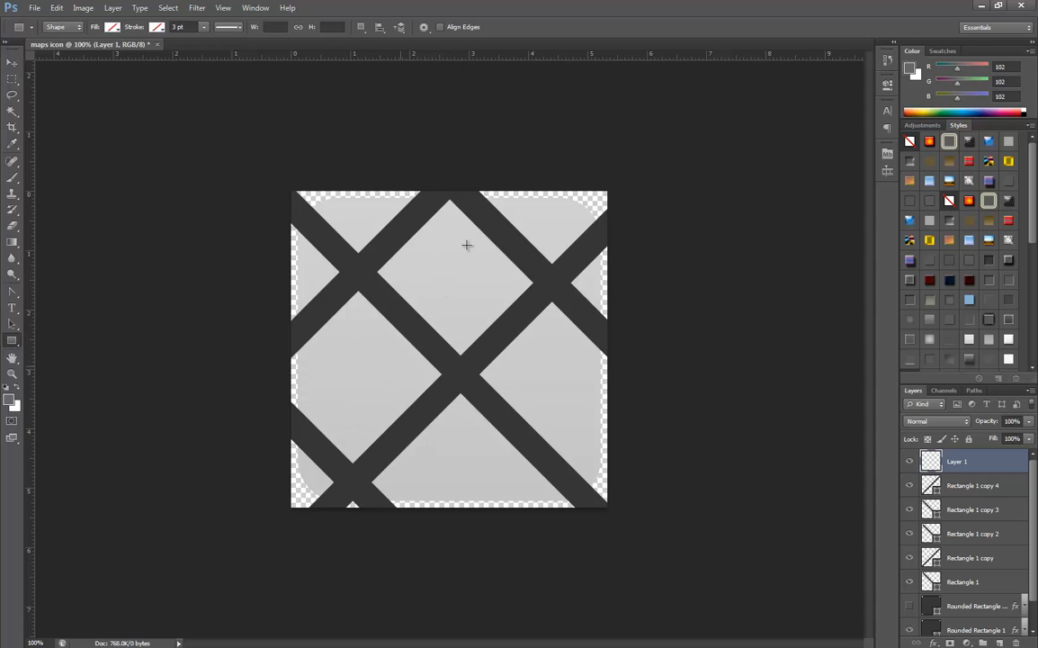
{"action": "left_click_drag", "start_coordinate": [334, 338], "coordinate": [533, 447]}
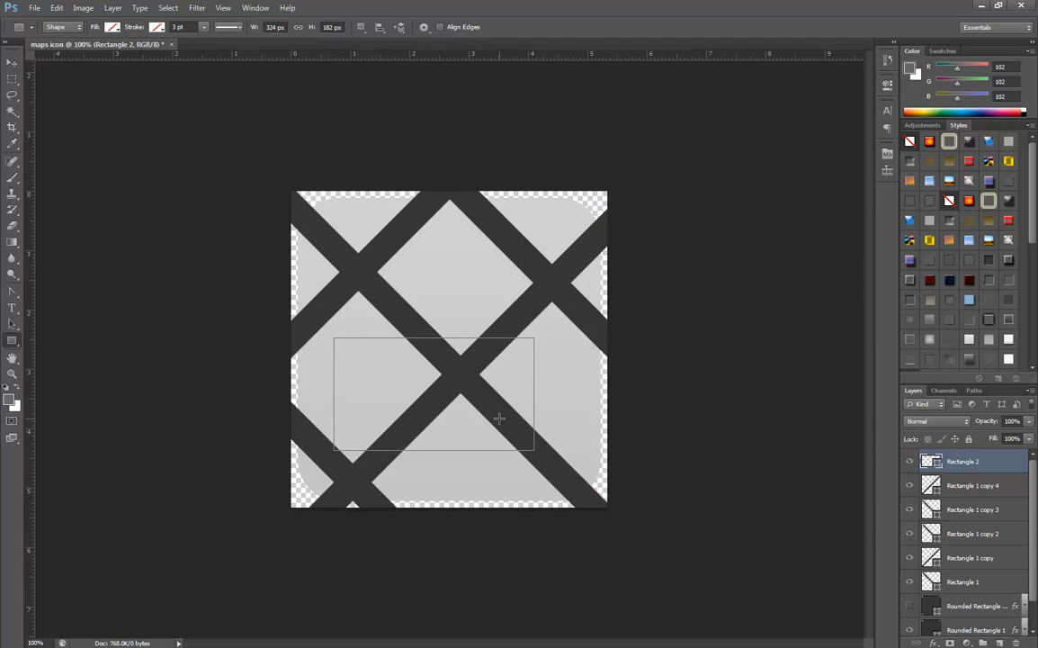
Step: Rotate the new rectangle -45° and move it so its upper corner aligns with the top-centre diamond of the grid
{"action": "key", "text": "ctrl+t"}
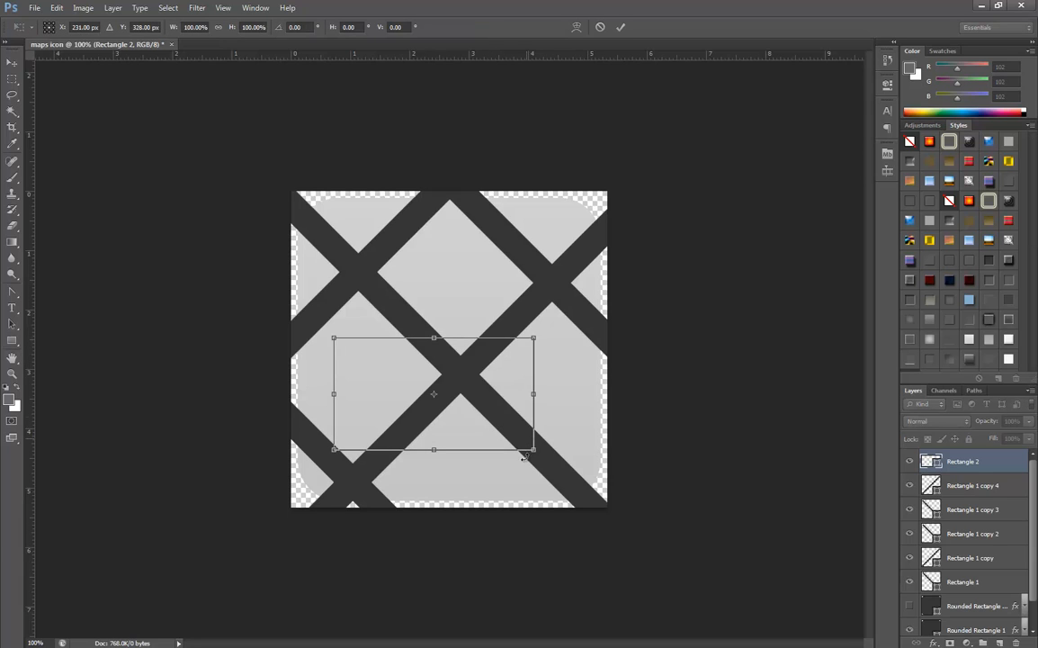
{"action": "left_click_drag", "start_coordinate": [567, 409], "coordinate": [580, 353]}
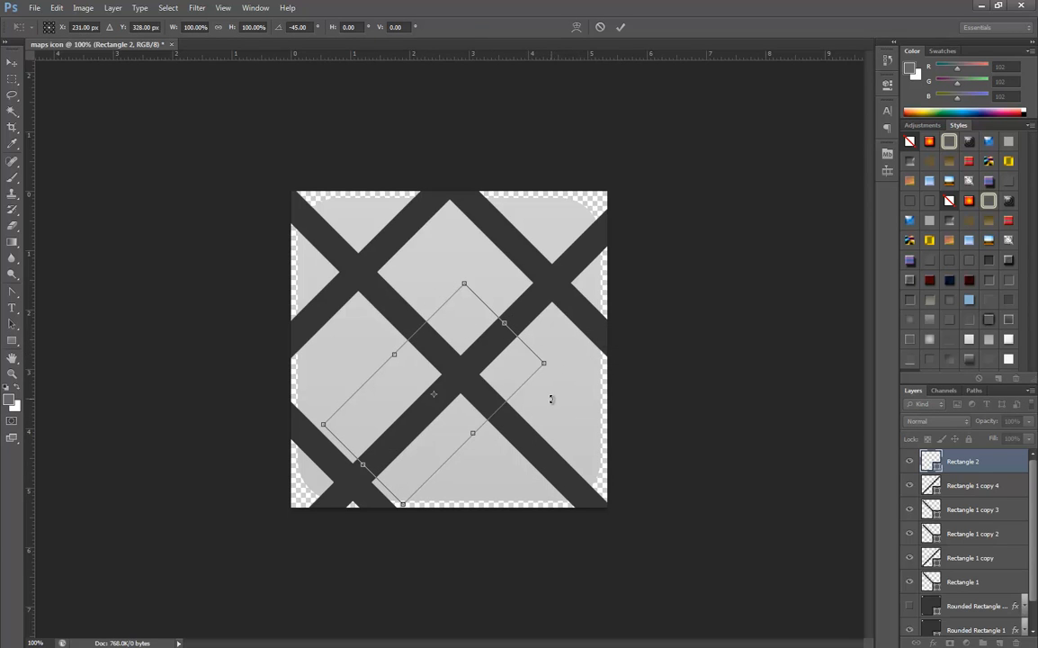
{"action": "key", "text": "Return"}
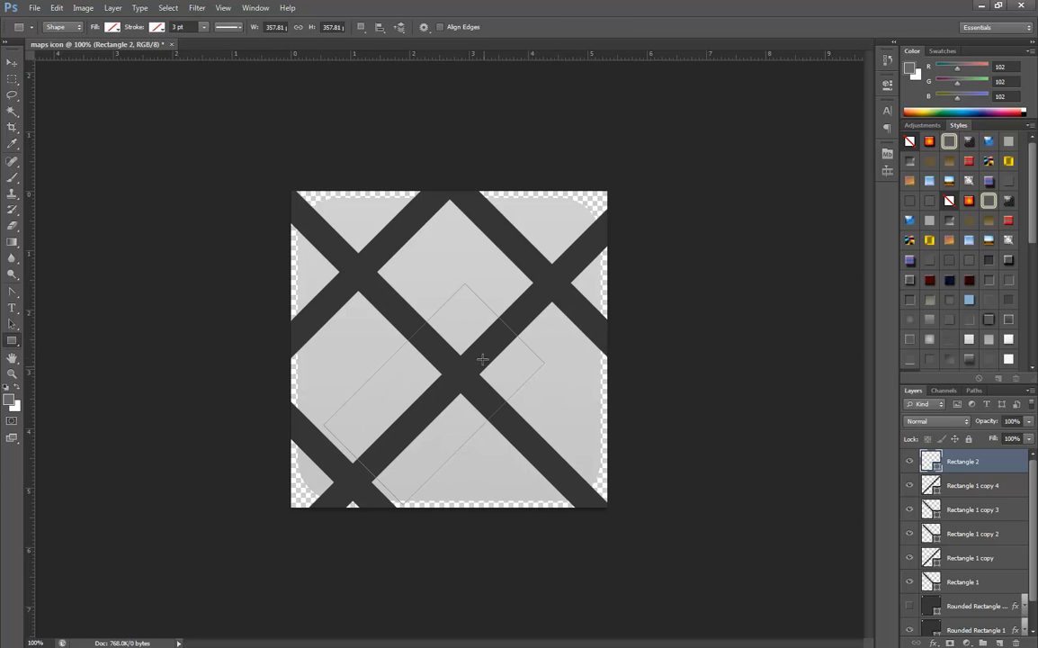
{"action": "key", "text": "v"}
{"action": "left_click_drag", "start_coordinate": [476, 296], "coordinate": [462, 236]}
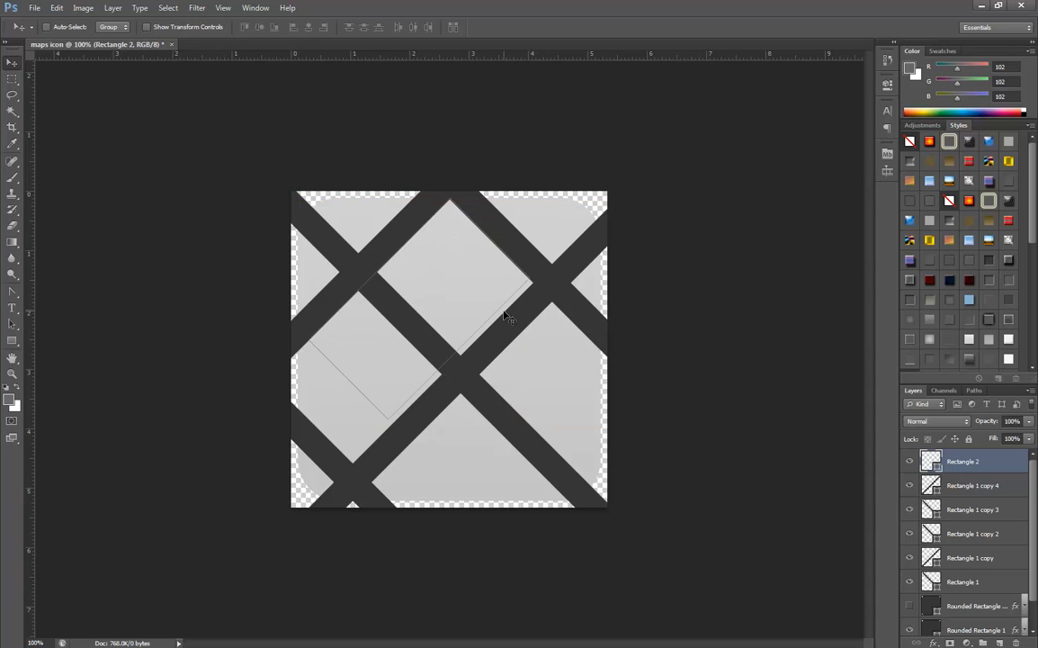
Step: Scale the rotated rectangle to about 483 by 468 px so it covers the two grid blocks between the parallel diagonal bars
{"action": "key", "text": "ctrl+t"}
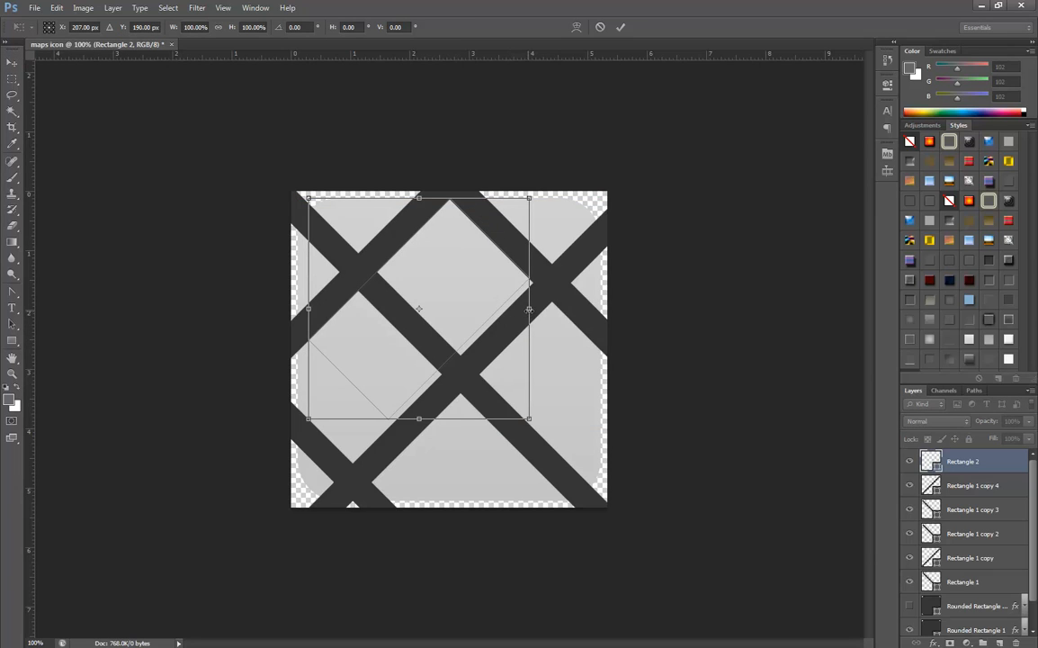
{"action": "left_click_drag", "start_coordinate": [529, 309], "coordinate": [541, 315]}
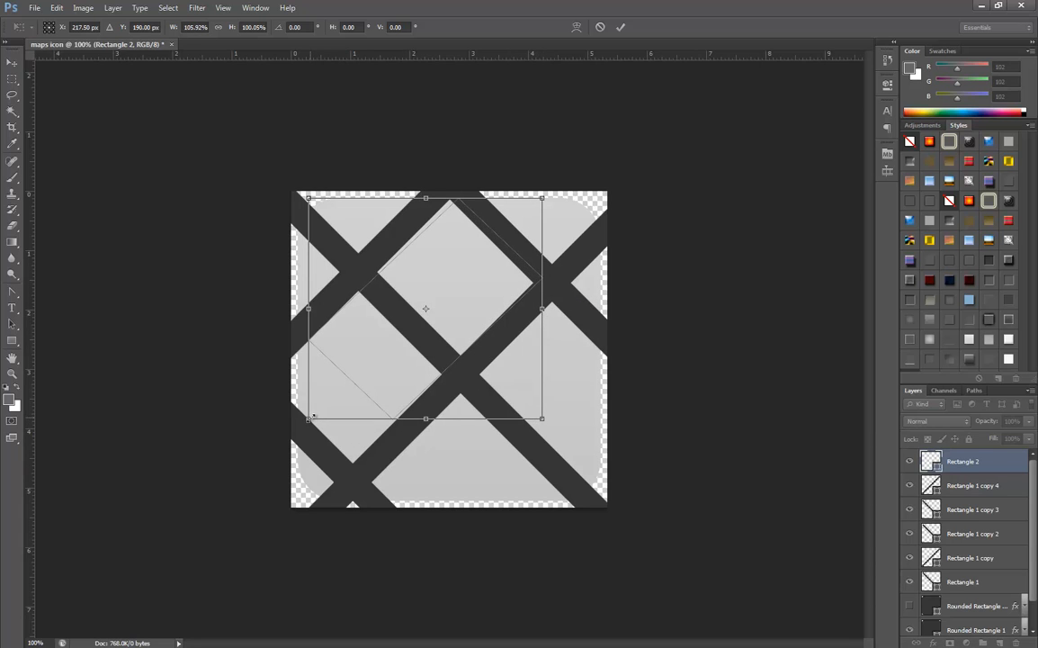
{"action": "left_click_drag", "start_coordinate": [312, 417], "coordinate": [254, 468]}
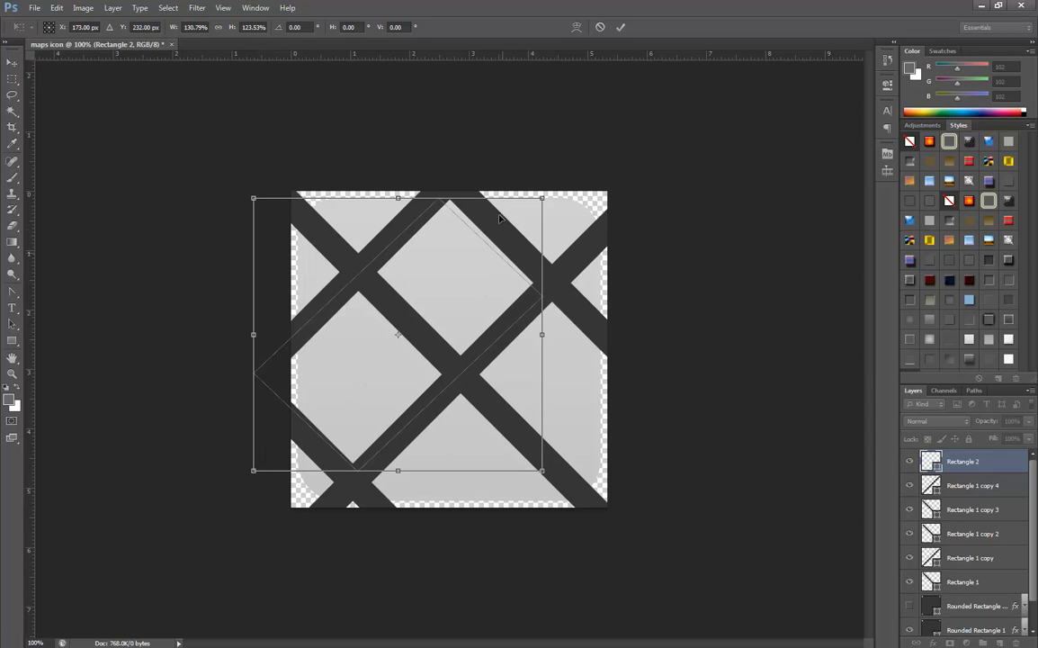
{"action": "left_click_drag", "start_coordinate": [494, 194], "coordinate": [553, 182]}
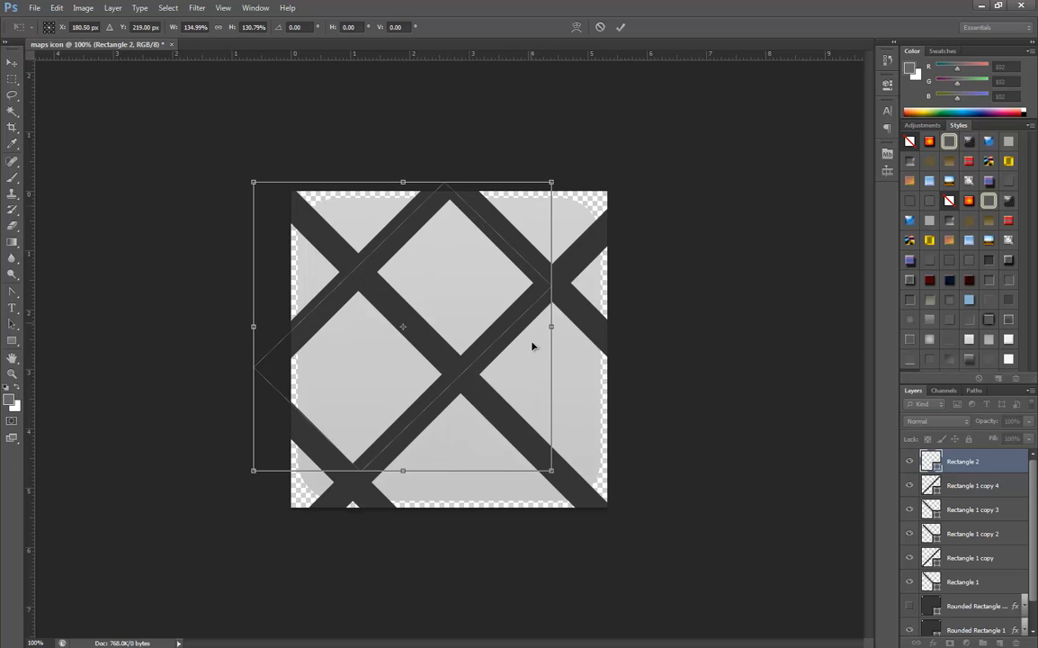
{"action": "key", "text": "Return"}
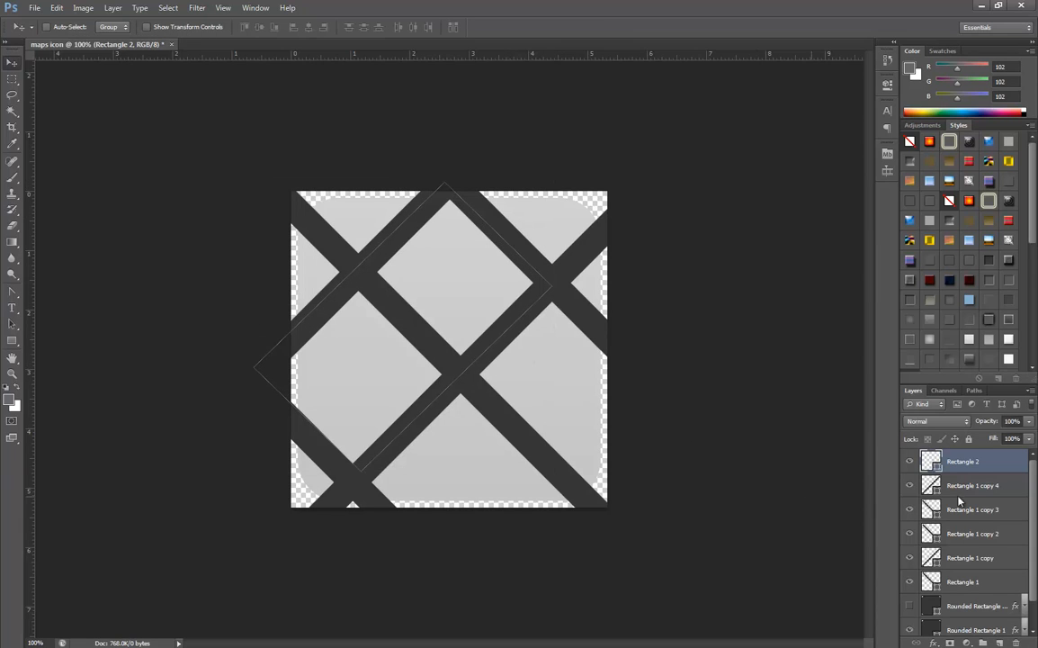
Step: Move the Rectangle 2 layer below all the road bars and give it a solid fill of #a6917d
{"action": "left_click_drag", "start_coordinate": [984, 468], "coordinate": [979, 590]}
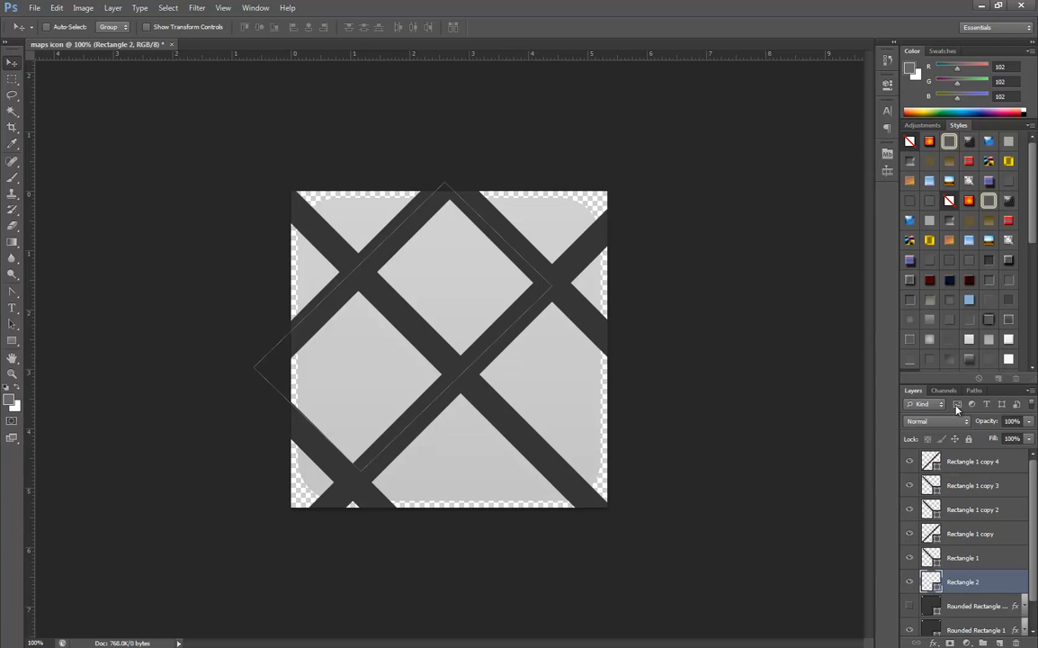
{"action": "left_click", "coordinate": [11, 340]}
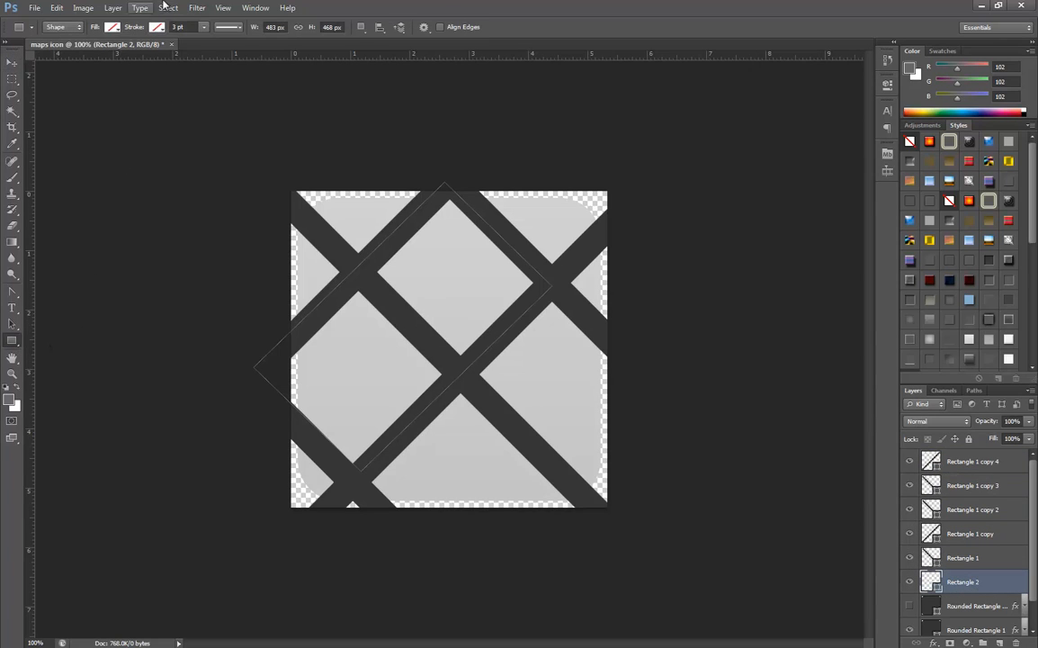
{"action": "left_click", "coordinate": [111, 27]}
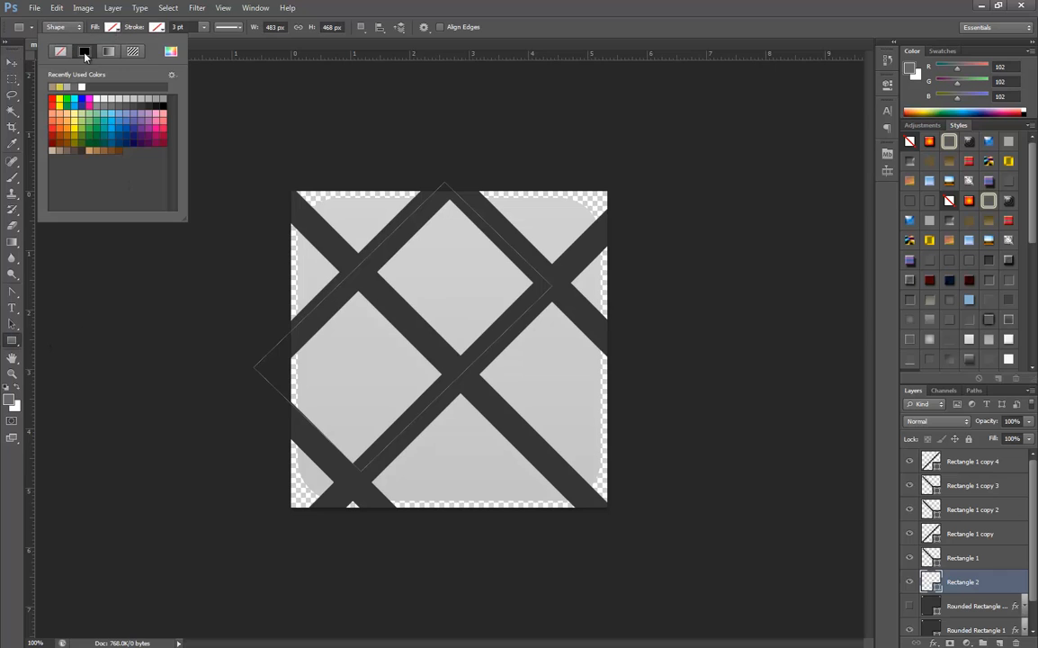
{"action": "left_click", "coordinate": [83, 51]}
{"action": "left_click", "coordinate": [170, 51]}
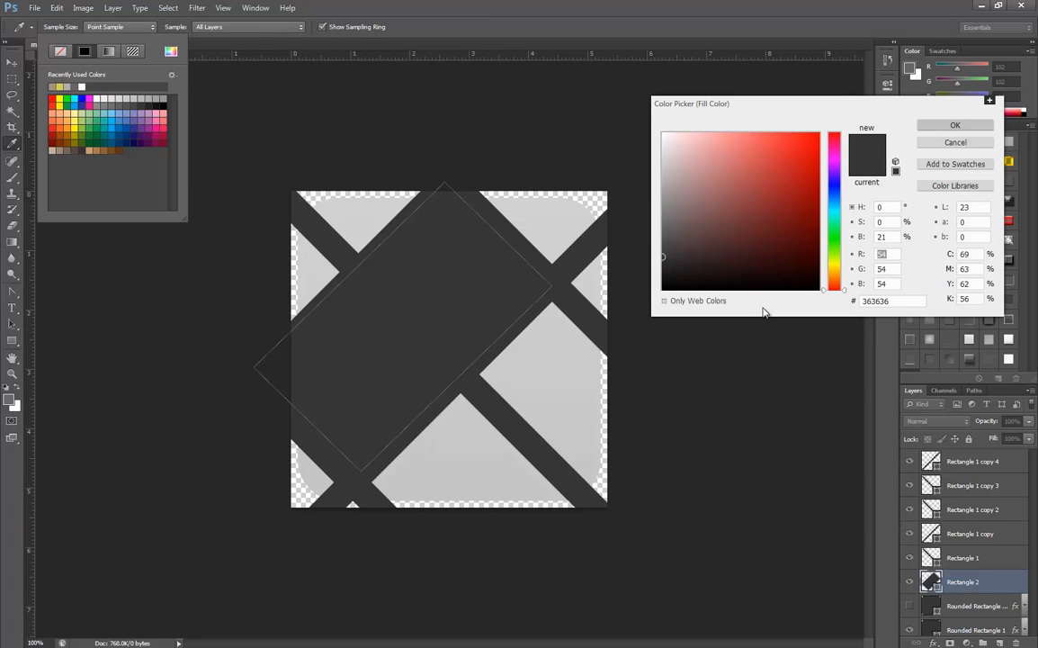
{"action": "type", "text": "6"}
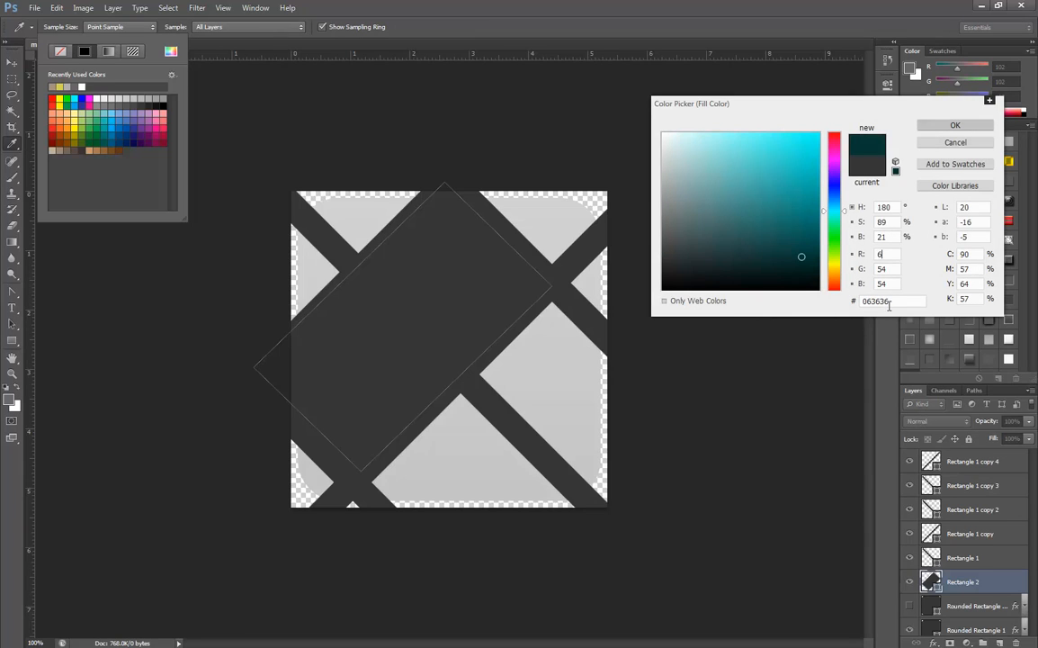
{"action": "left_click", "coordinate": [894, 303]}
{"action": "key", "text": "BackSpace"}
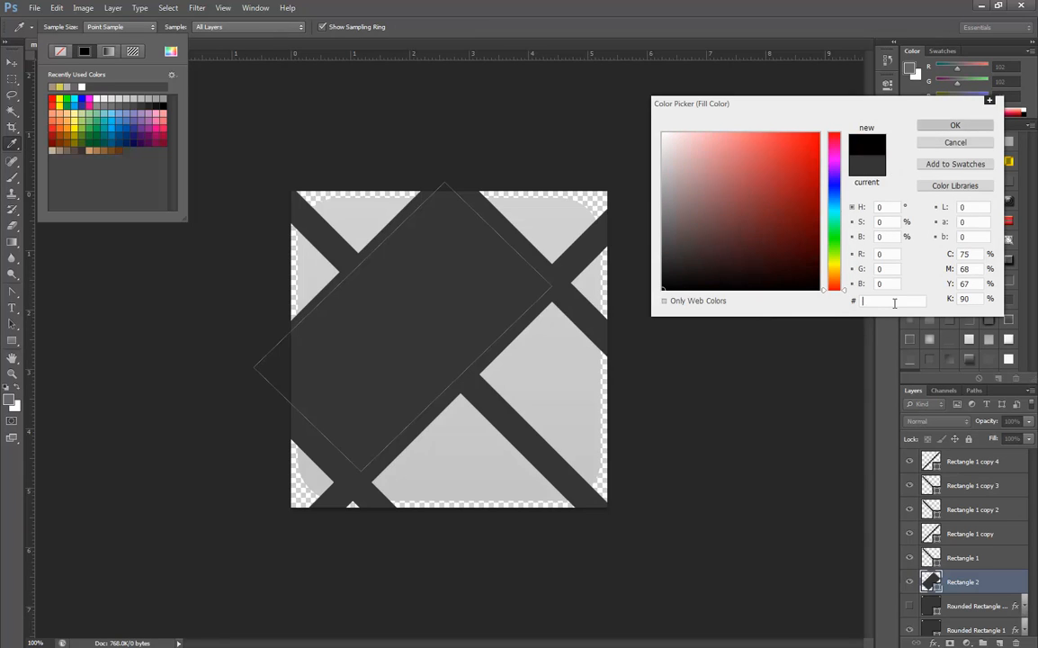
{"action": "type", "text": "a6"}
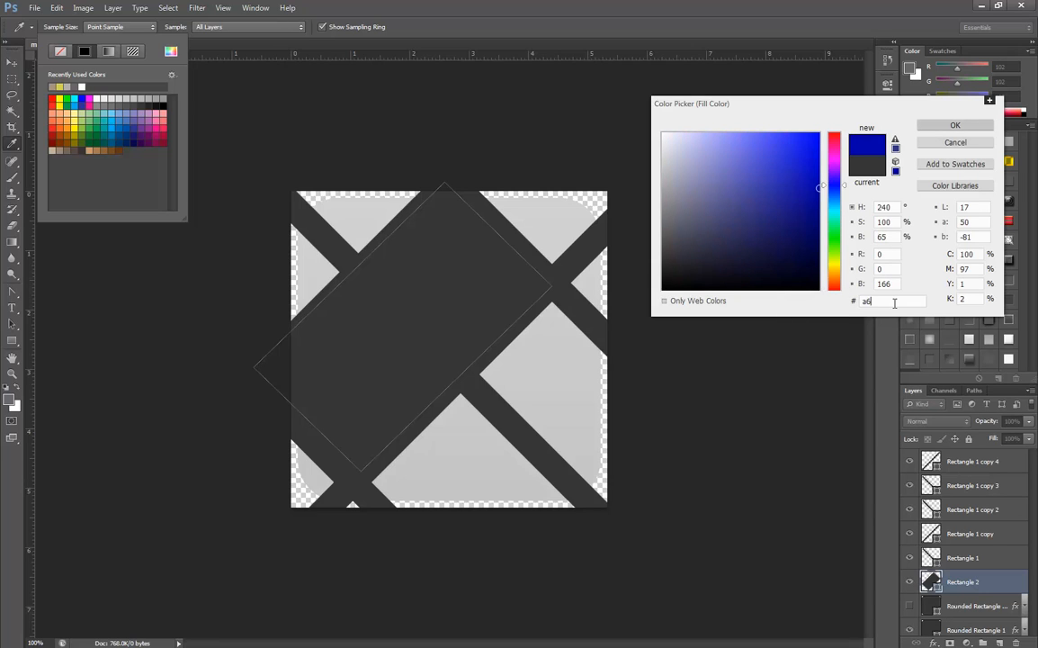
{"action": "type", "text": "917d"}
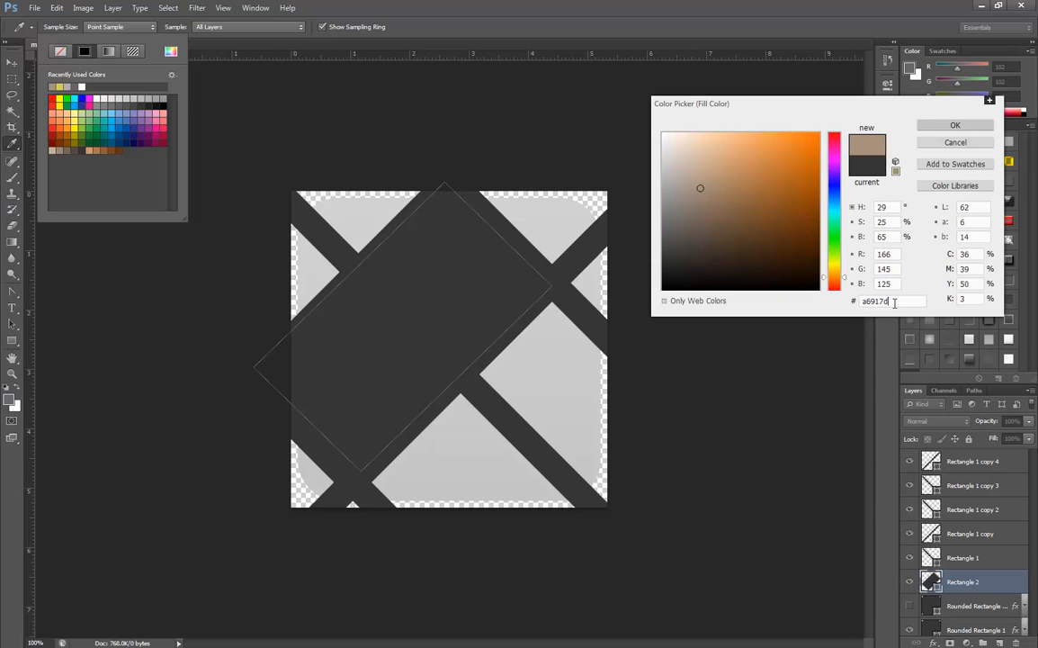
{"action": "left_click", "coordinate": [952, 126]}
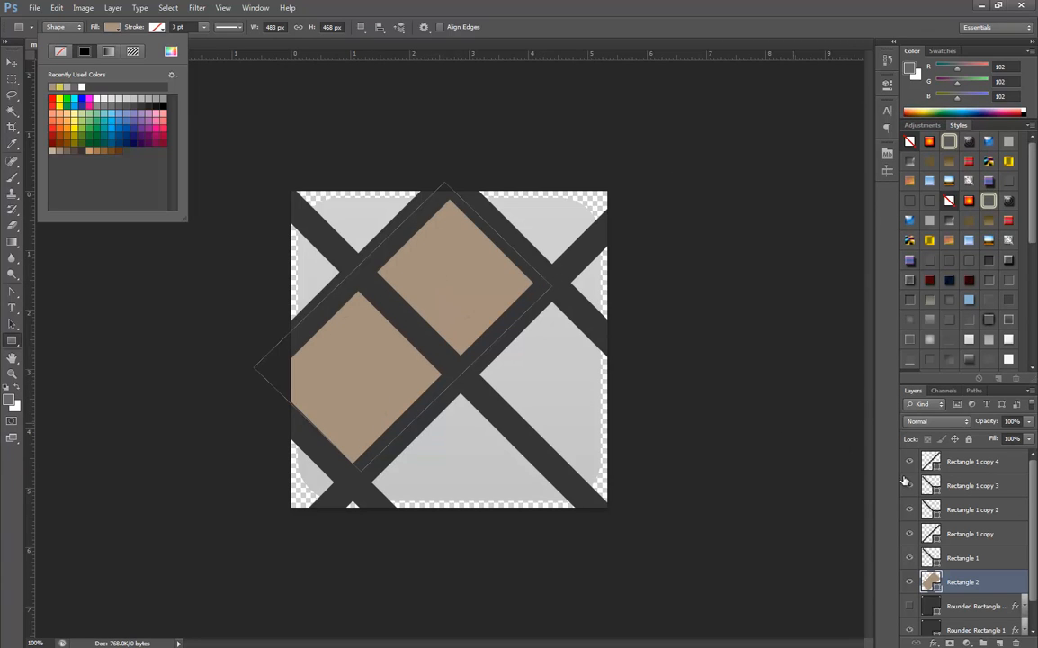
Step: Fill the Rectangle 1 and Rectangle 1 copy bars together with yellow #d7d253
{"action": "left_click", "coordinate": [950, 560]}
{"action": "left_click", "coordinate": [950, 560]}
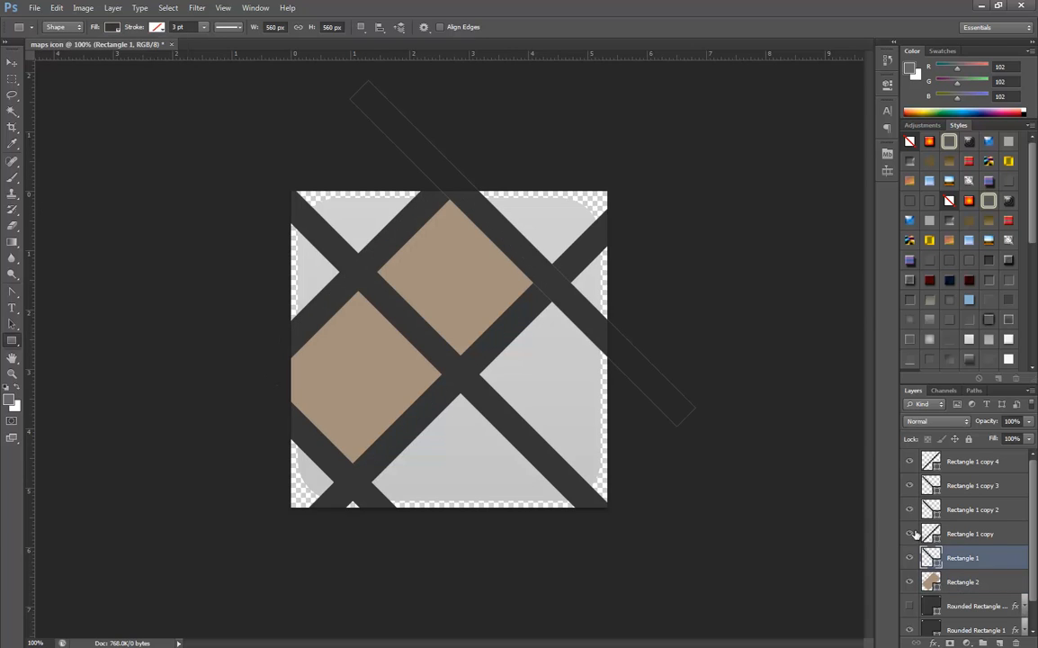
{"action": "left_click", "coordinate": [987, 535], "text": "shift"}
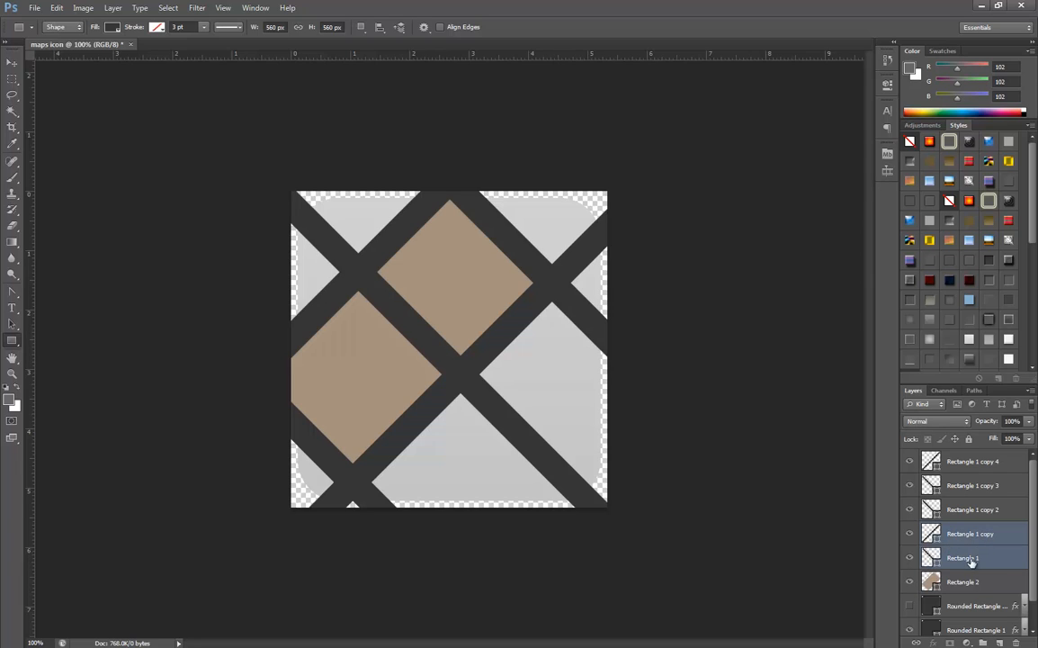
{"action": "left_click", "coordinate": [970, 558]}
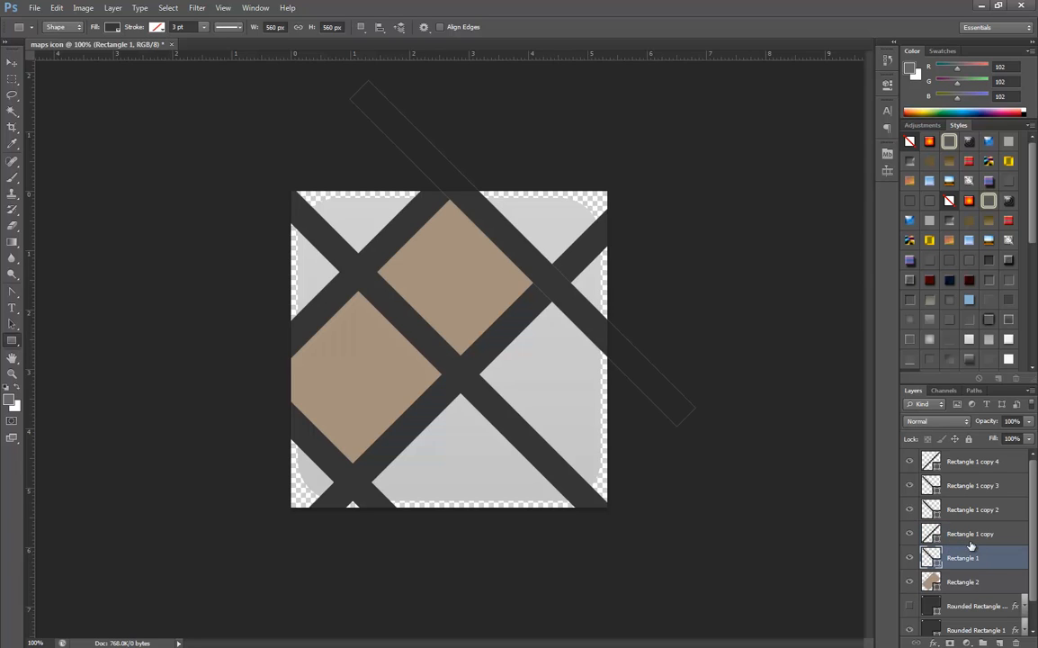
{"action": "left_click", "coordinate": [971, 534], "text": "shift"}
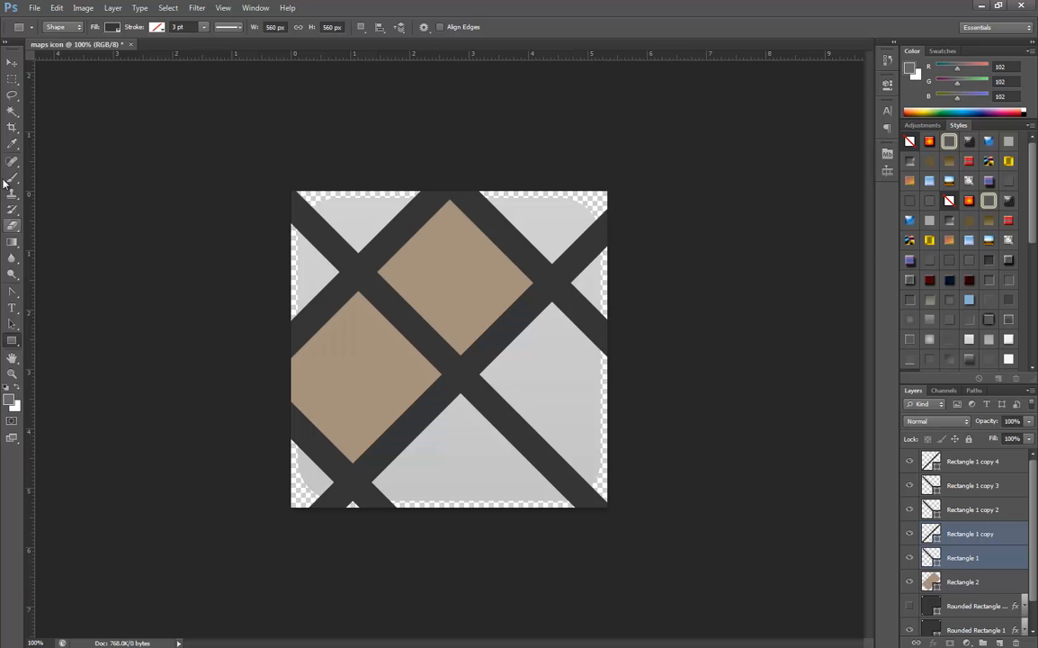
{"action": "left_click", "coordinate": [112, 27]}
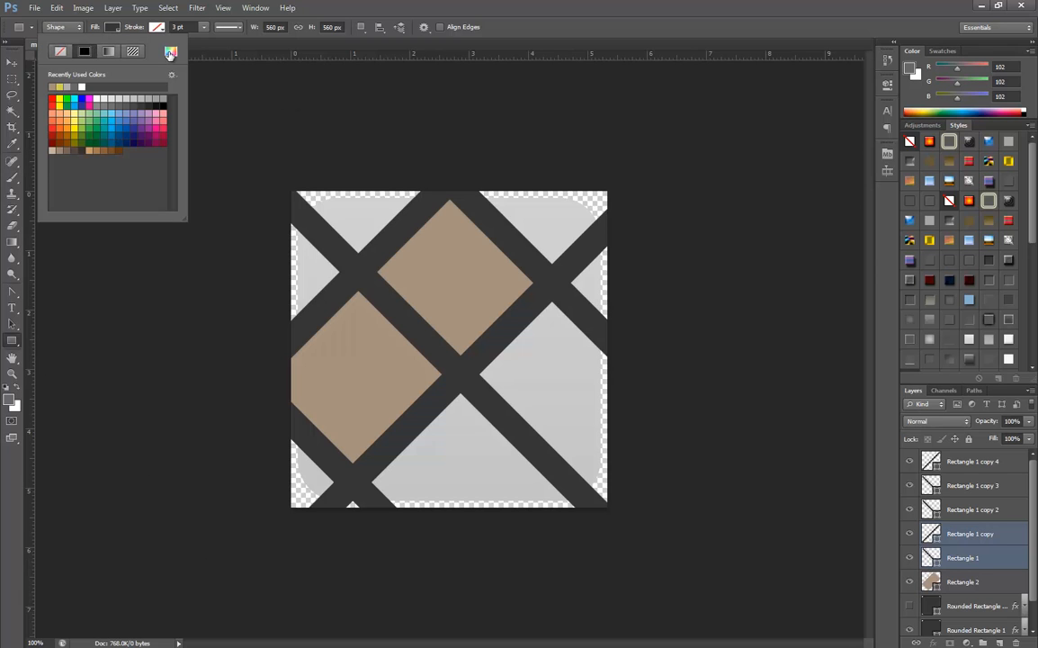
{"action": "left_click", "coordinate": [171, 51]}
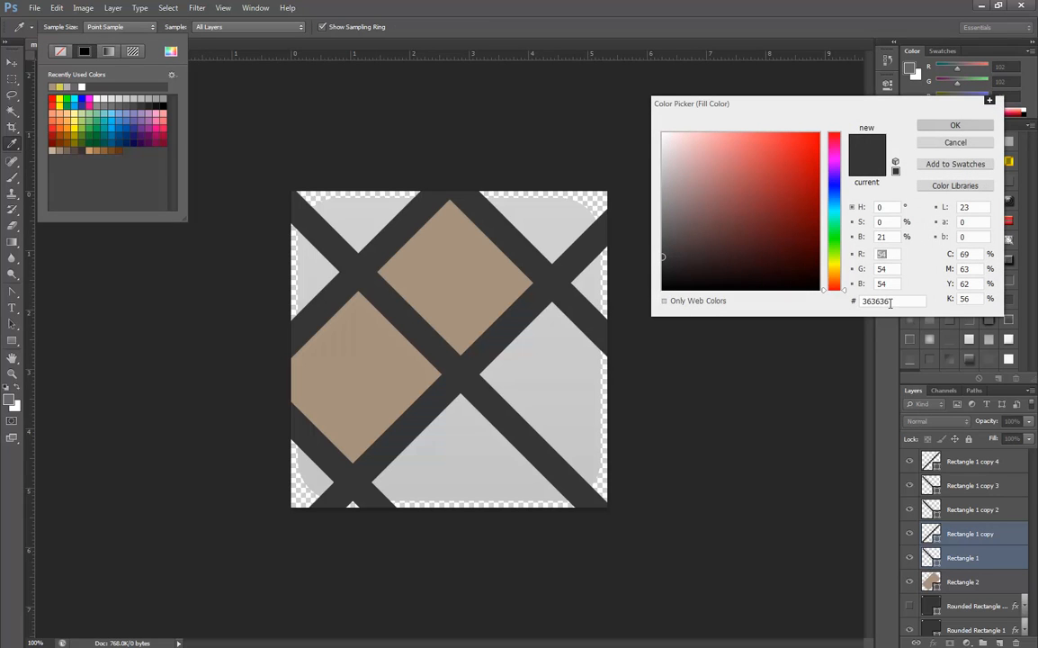
{"action": "left_click", "coordinate": [890, 302]}
{"action": "type", "text": "d7d"}
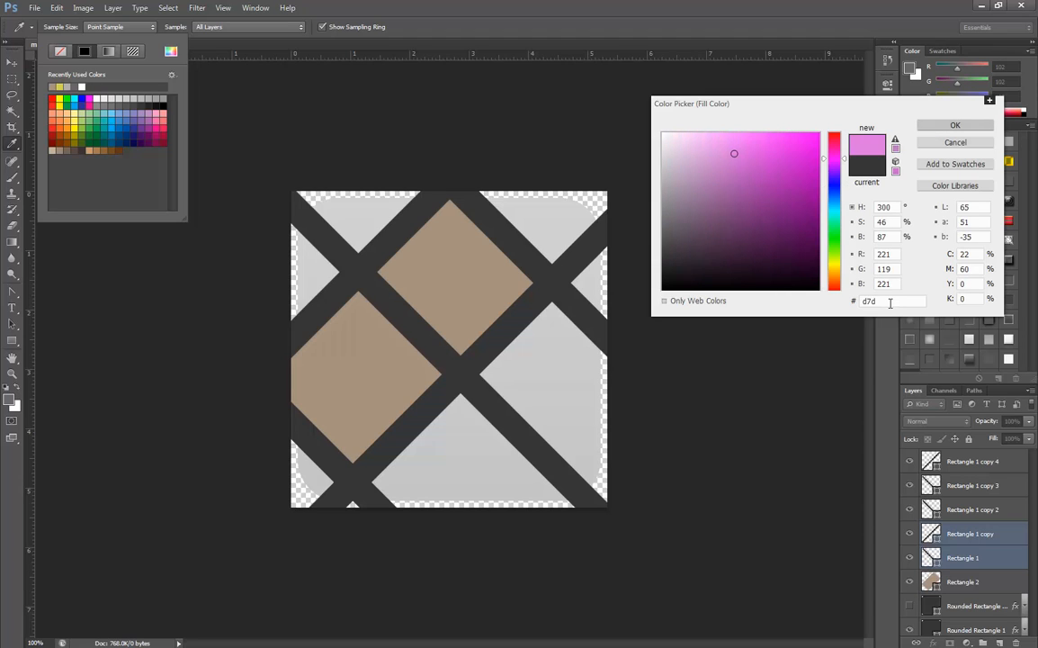
{"action": "type", "text": "253"}
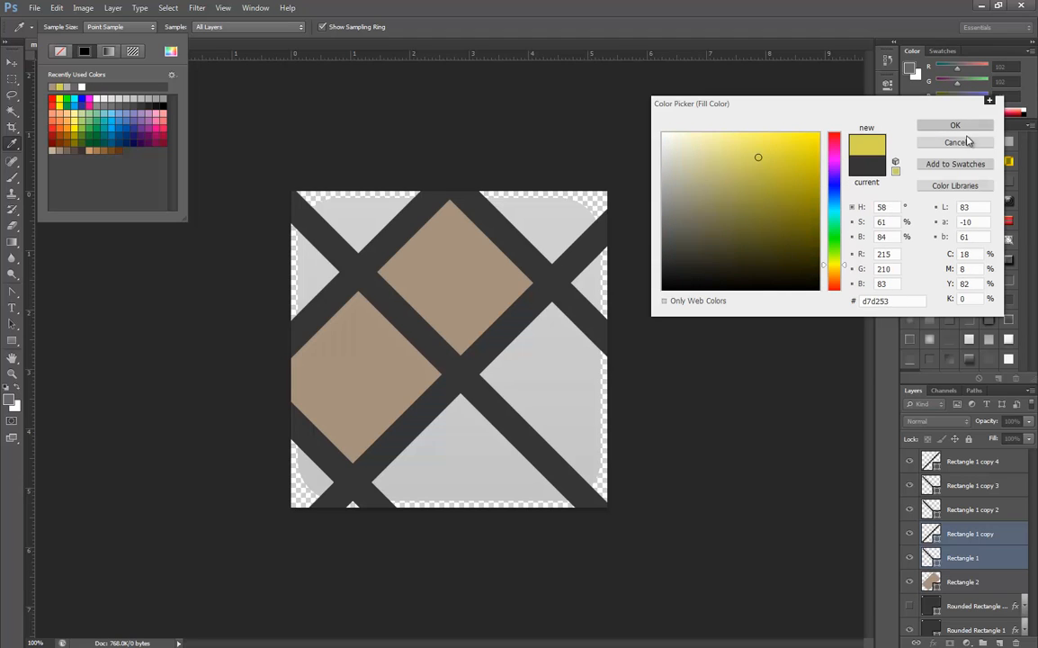
{"action": "left_click", "coordinate": [959, 126]}
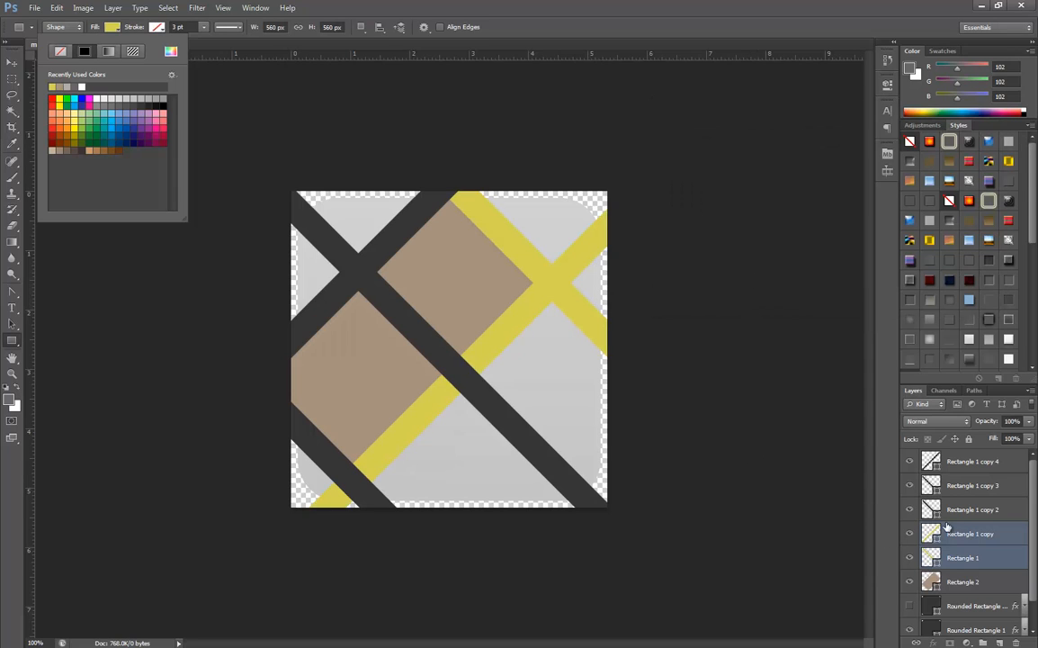
Step: Fill the three remaining bars, Rectangle 1 copy 2, copy 3 and copy 4, with grey #aeaeae
{"action": "left_click", "coordinate": [972, 509]}
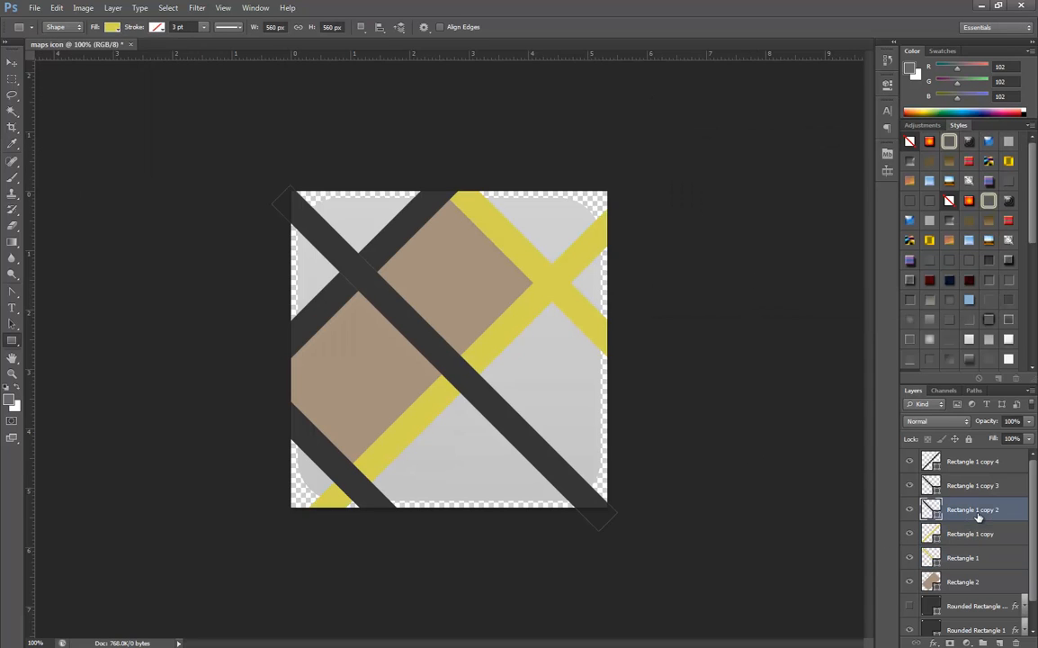
{"action": "left_click", "coordinate": [972, 461], "text": "shift"}
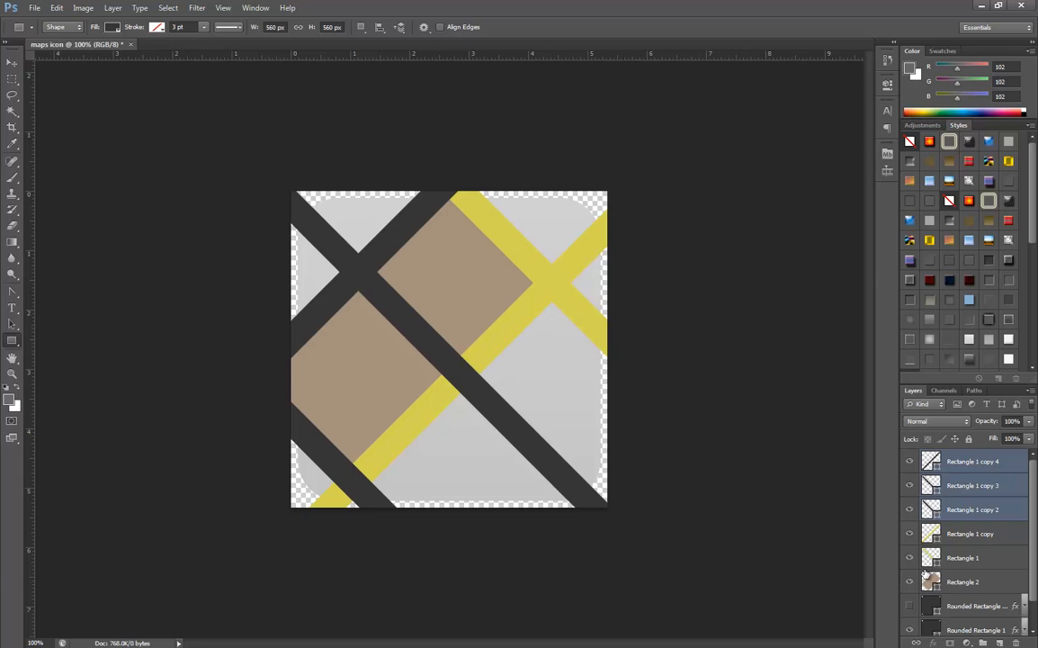
{"action": "left_click", "coordinate": [106, 28]}
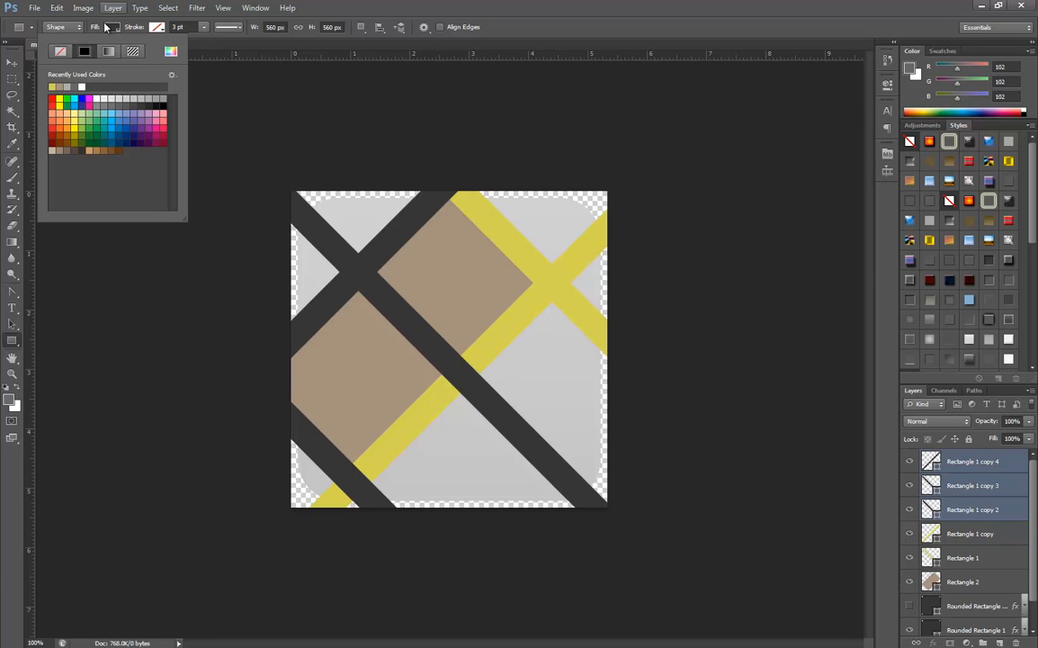
{"action": "left_click", "coordinate": [171, 51]}
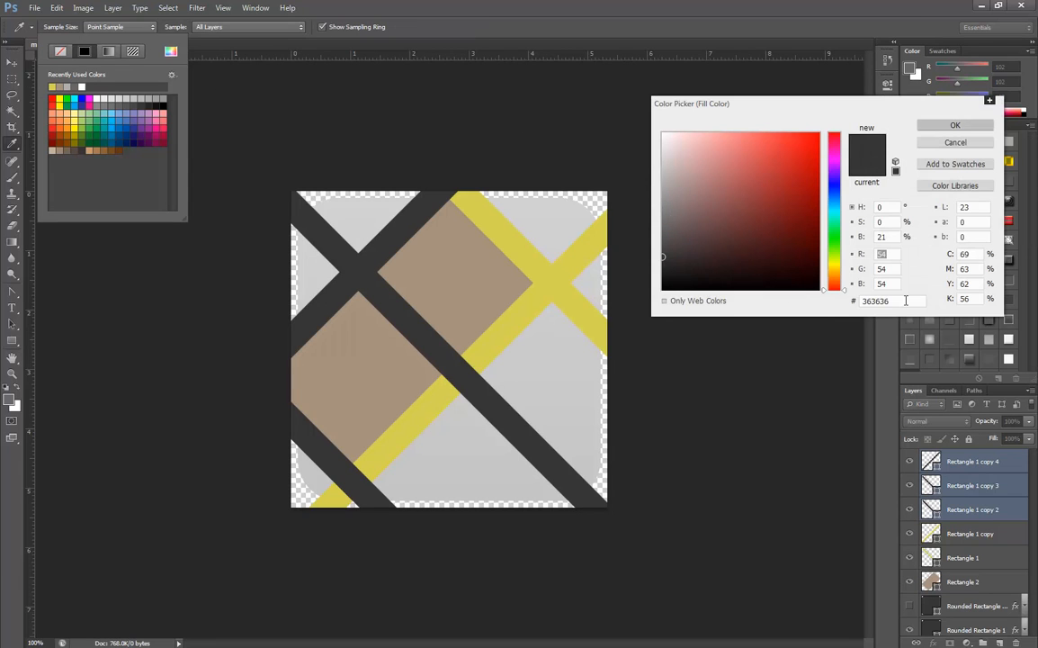
{"action": "left_click", "coordinate": [906, 301]}
{"action": "type", "text": "aeaeae"}
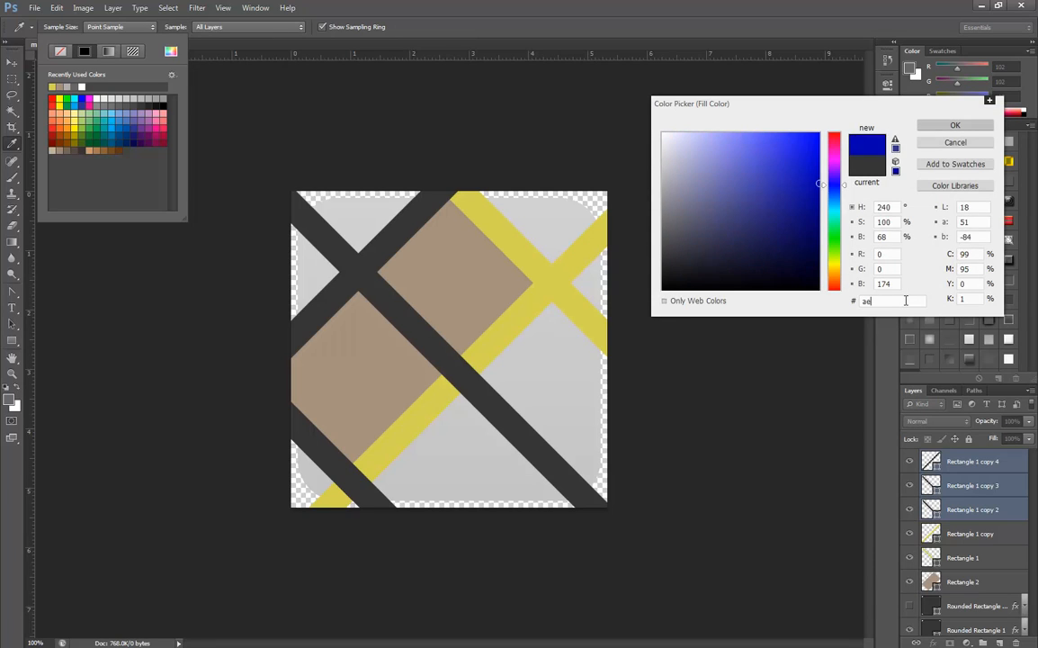
{"action": "left_click", "coordinate": [982, 132]}
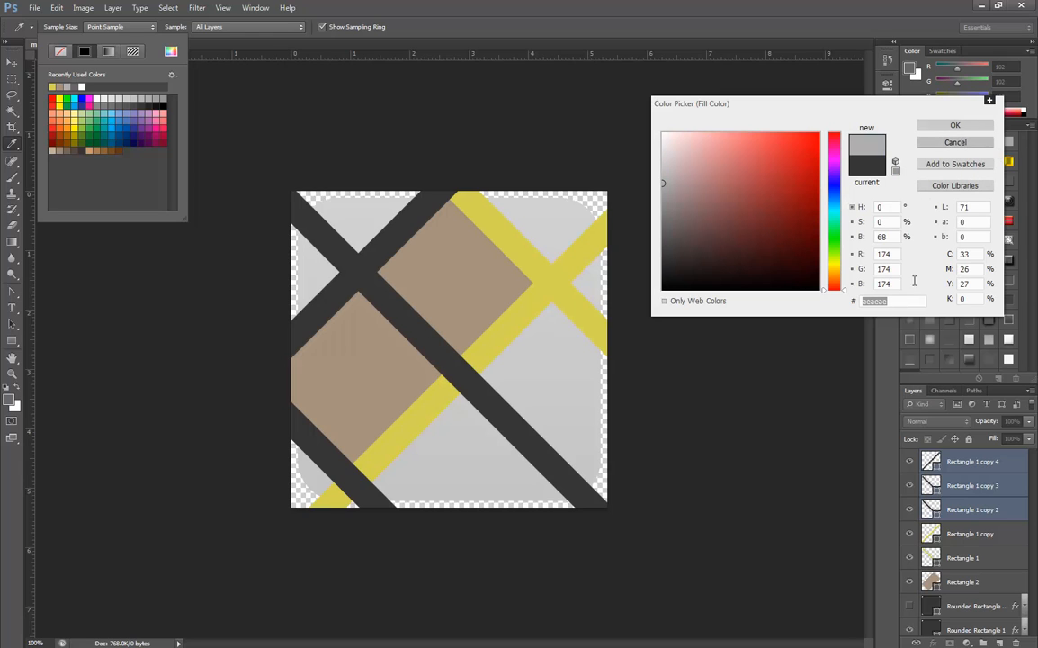
{"action": "left_click", "coordinate": [941, 128]}
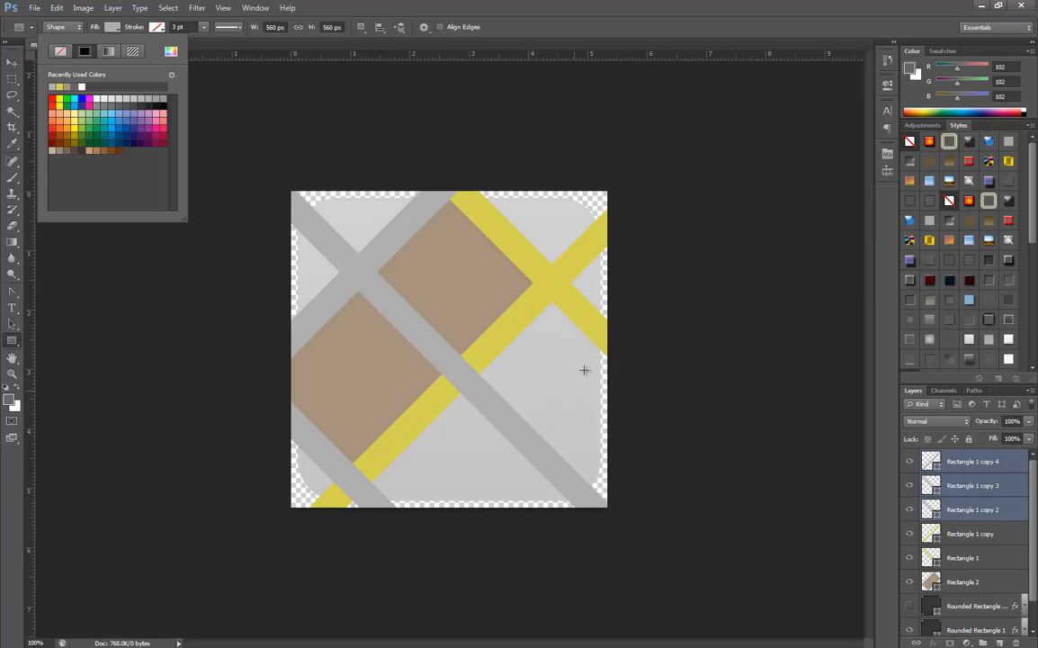
Step: Rename the five road bar layers, from the lowest to the uppermost, as one, two, three, four and five
{"action": "double_click", "coordinate": [964, 557]}
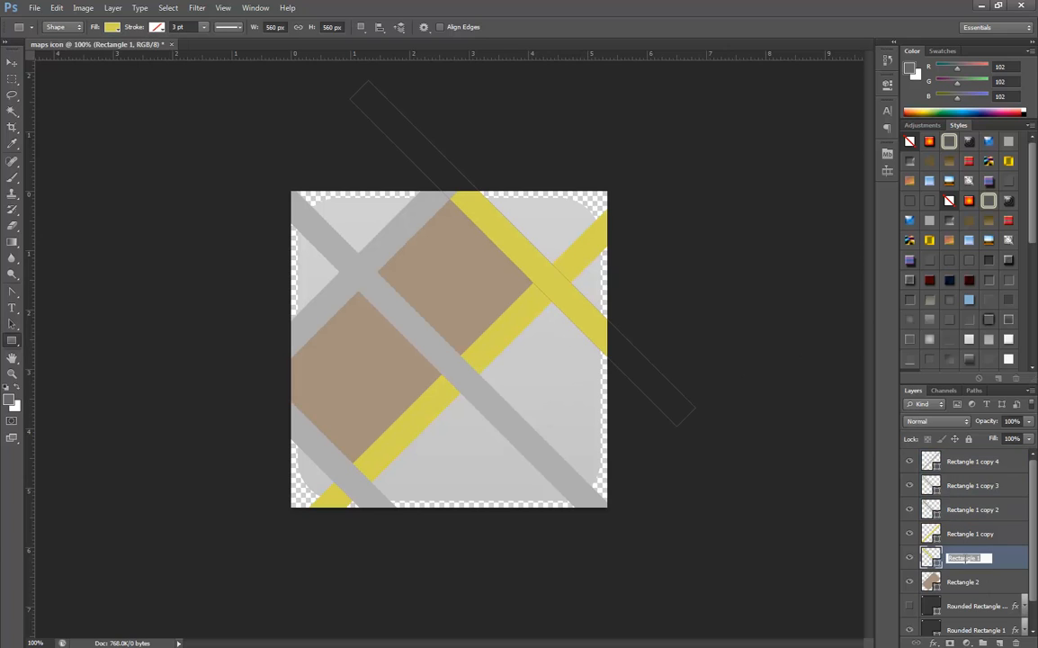
{"action": "type", "text": "one"}
{"action": "left_click", "coordinate": [972, 534]}
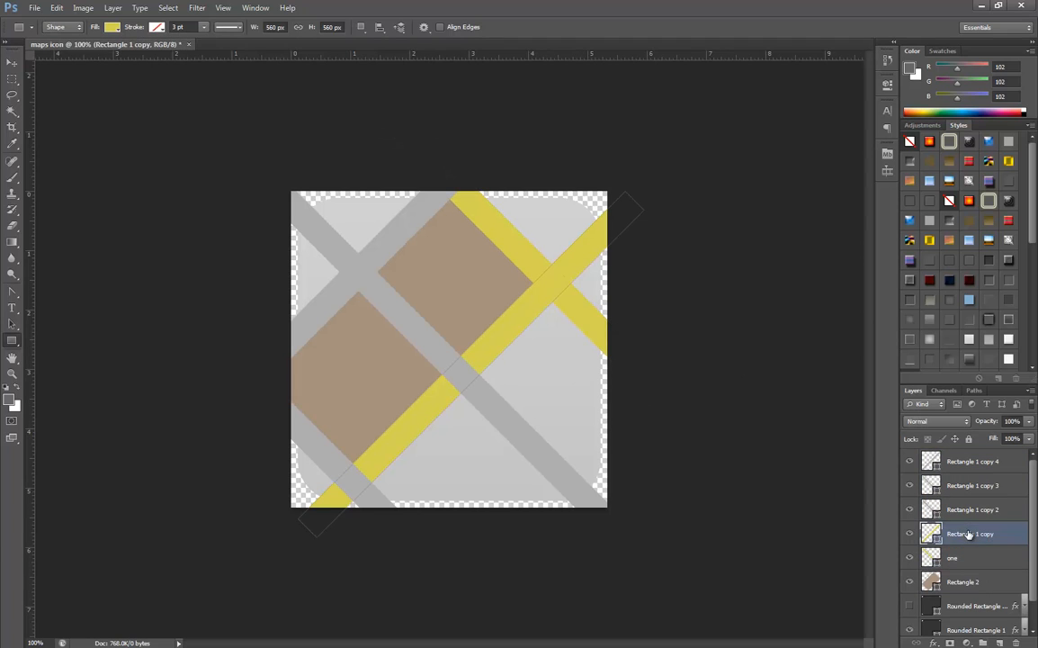
{"action": "double_click", "coordinate": [972, 534]}
{"action": "type", "text": "t"}
{"action": "double_click", "coordinate": [972, 510]}
{"action": "type", "text": "th"}
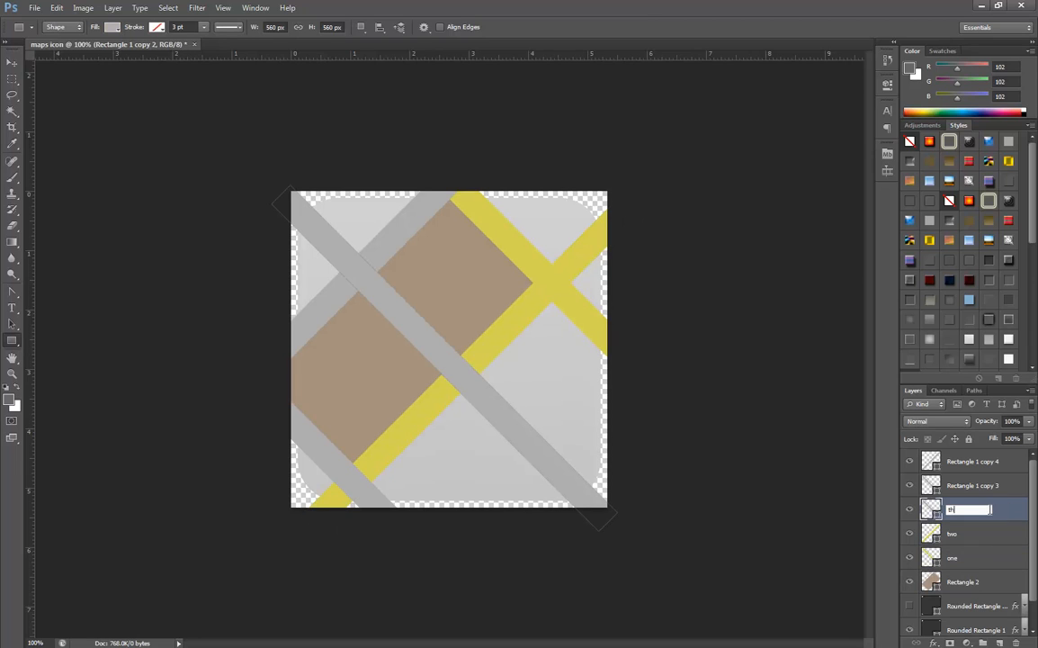
{"action": "type", "text": "ree"}
{"action": "double_click", "coordinate": [974, 486]}
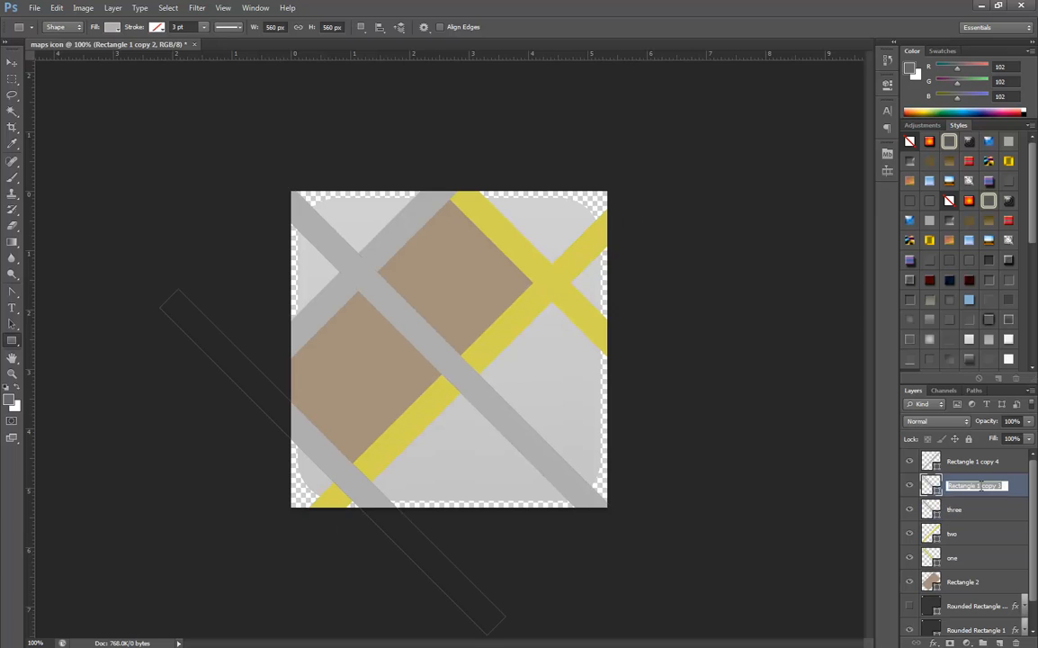
{"action": "type", "text": "four"}
{"action": "double_click", "coordinate": [970, 462]}
{"action": "type", "text": "f"}
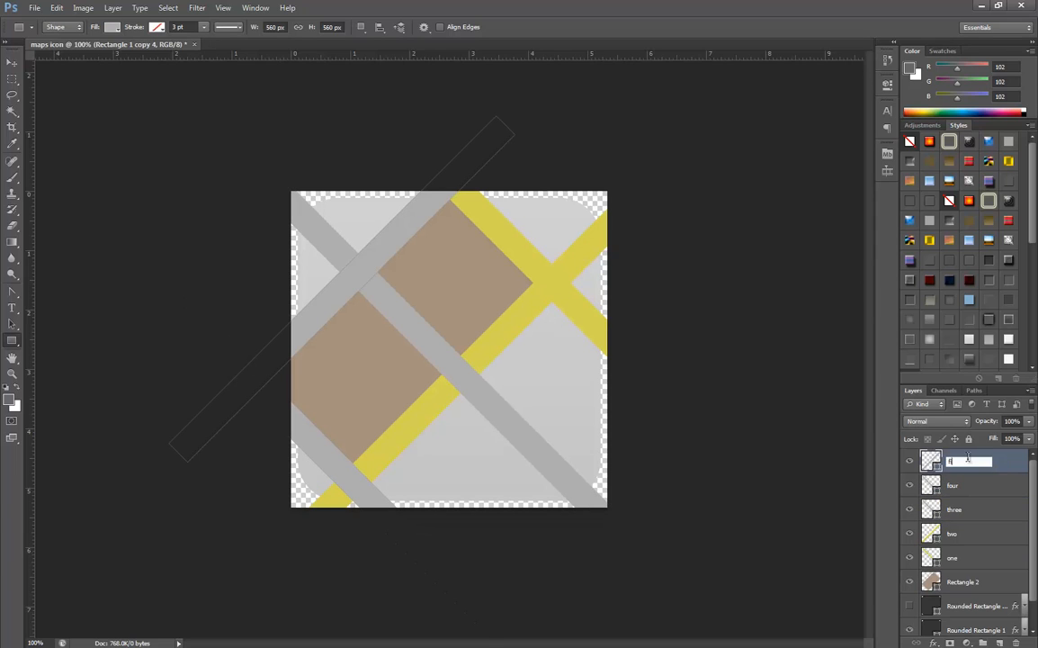
{"action": "type", "text": "ive"}
{"action": "key", "text": "Return"}
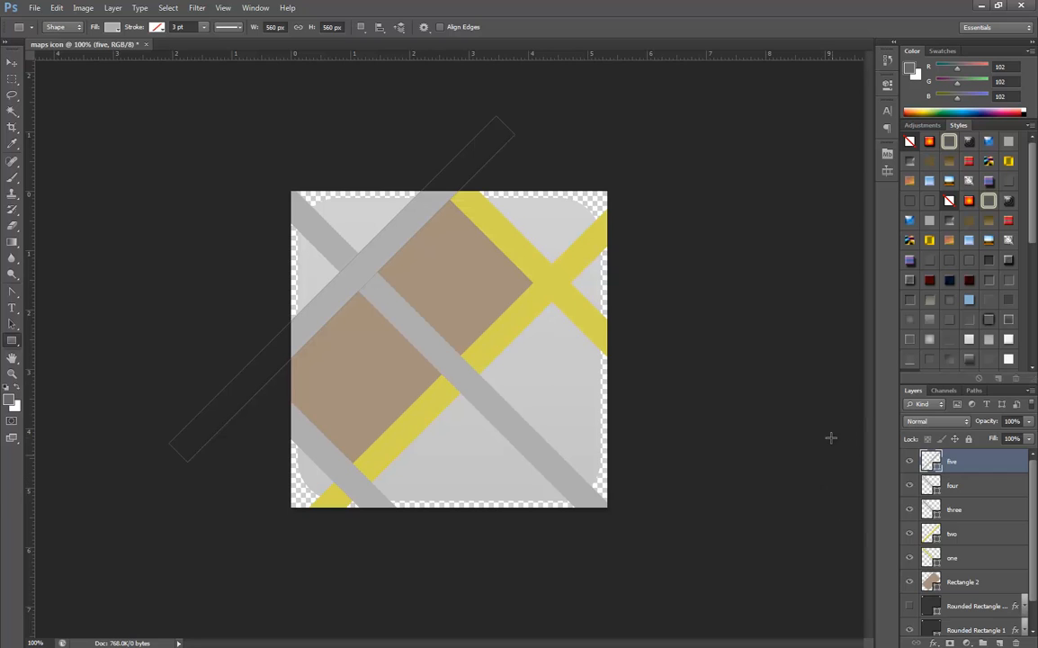
Step: Bring the yellow road layer two to the top of the layer stack and place layer one directly beneath it
{"action": "left_click", "coordinate": [963, 536]}
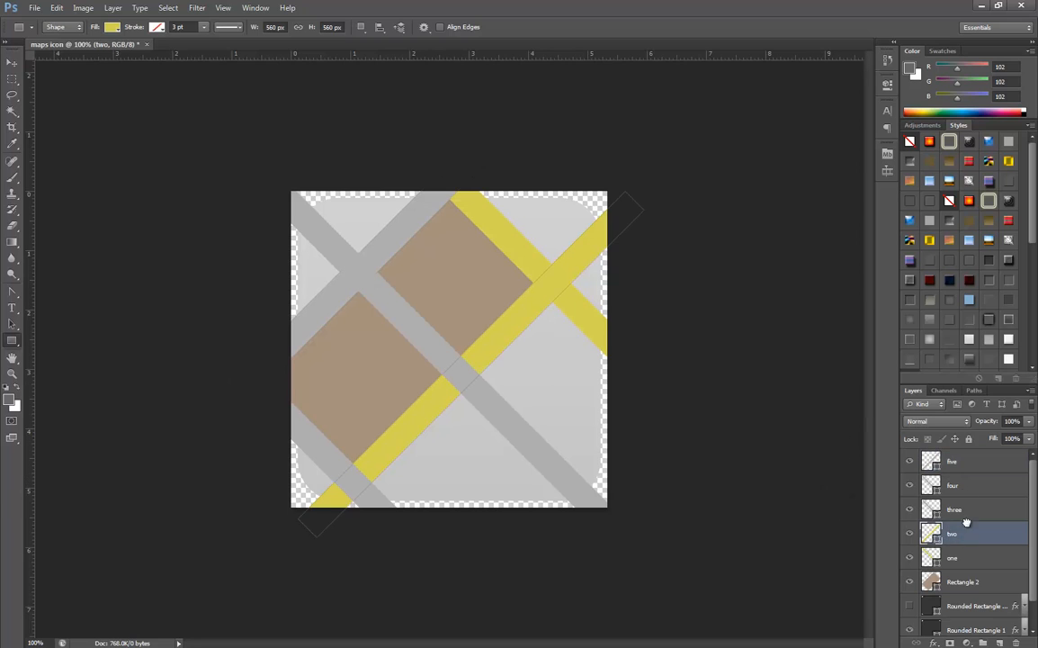
{"action": "left_click", "coordinate": [960, 462], "text": "ctrl"}
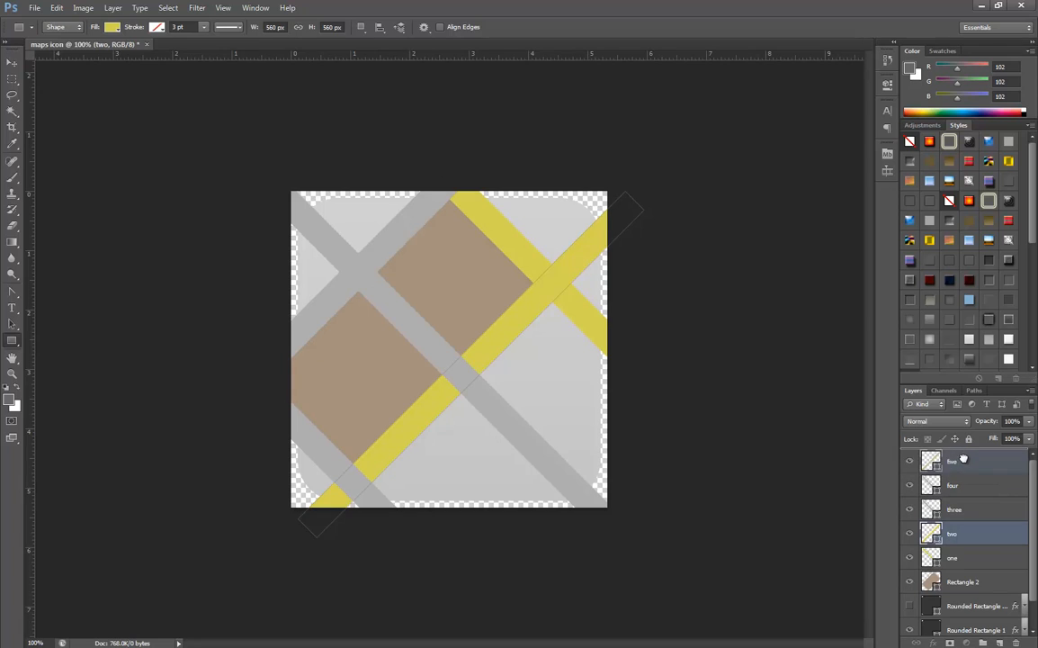
{"action": "key", "text": "ctrl+shift+bracketright"}
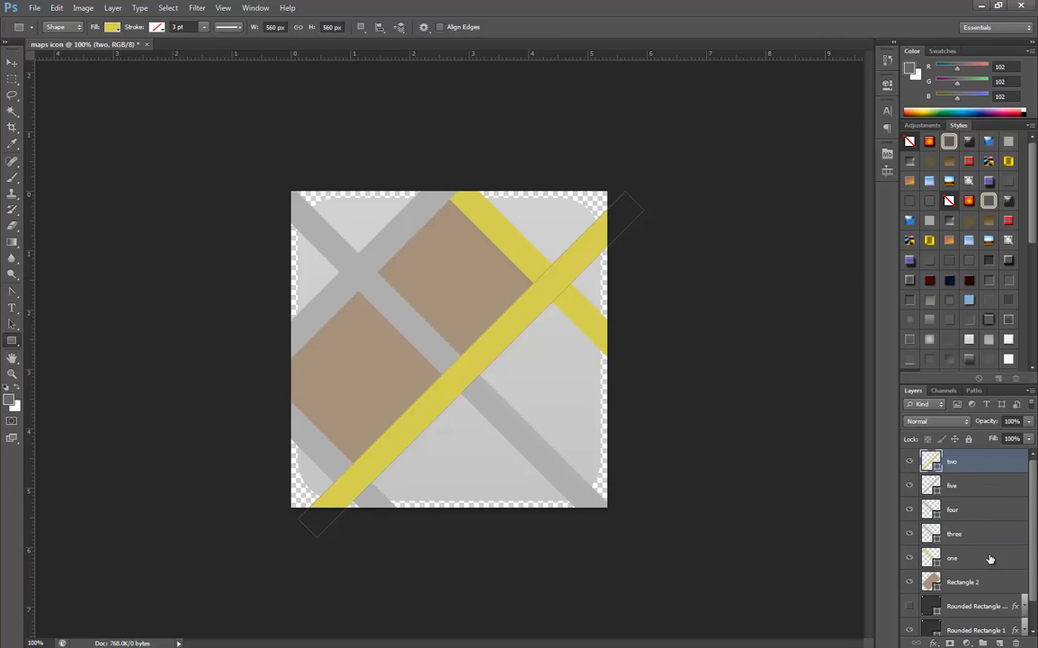
{"action": "left_click_drag", "start_coordinate": [996, 557], "coordinate": [994, 480]}
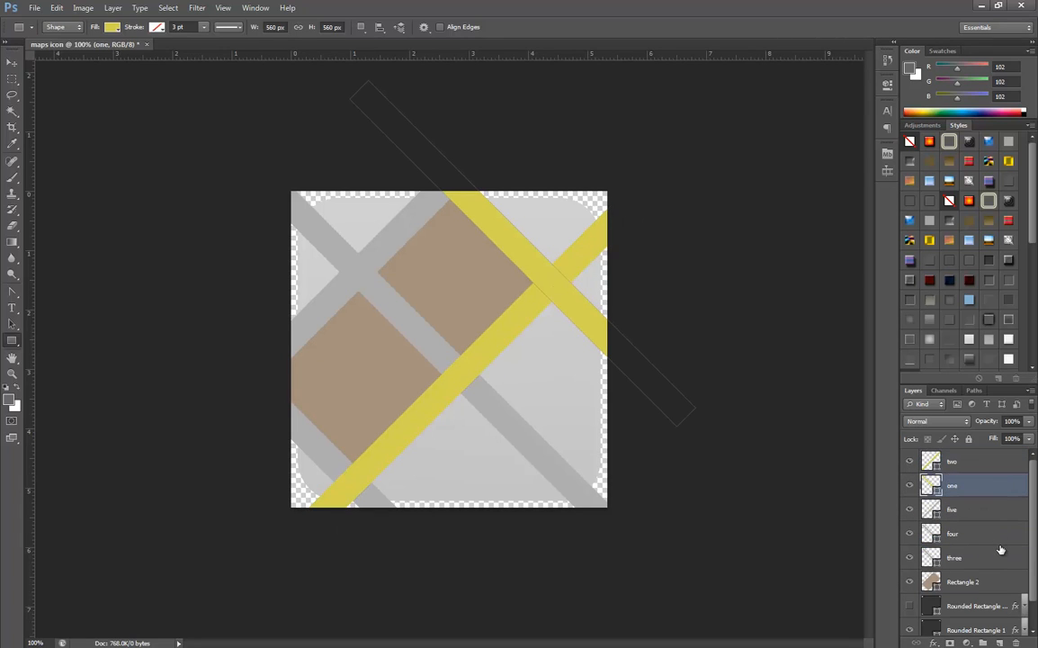
Step: Place layer three above layer four, and merge the five road layers with Rectangle 2 into a single layer by way of a group
{"action": "left_click_drag", "start_coordinate": [970, 559], "coordinate": [969, 524]}
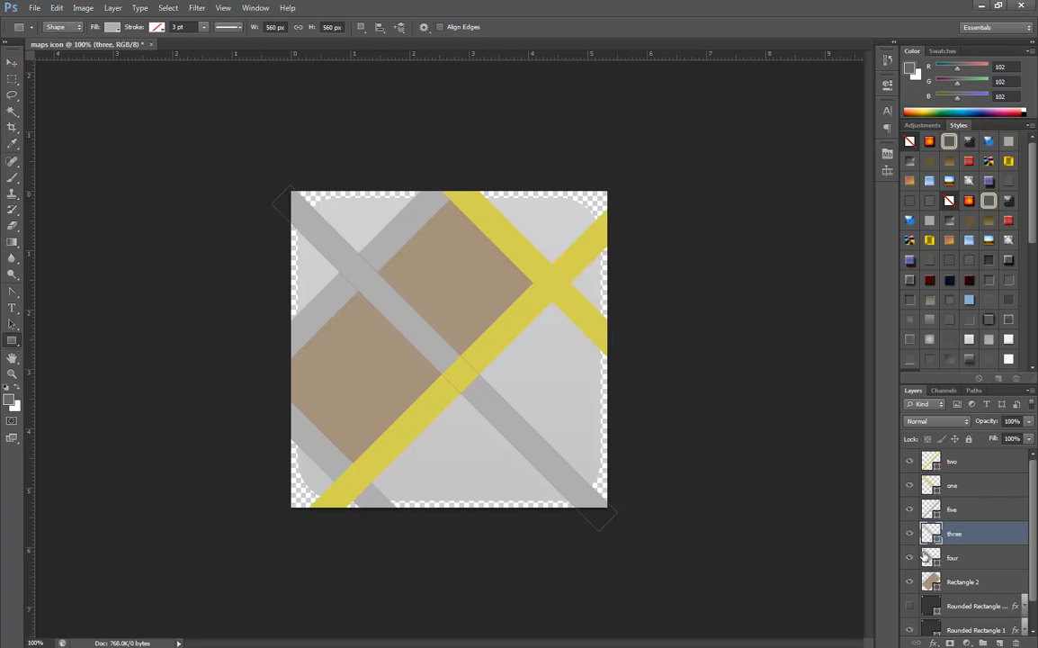
{"action": "left_click", "coordinate": [967, 464]}
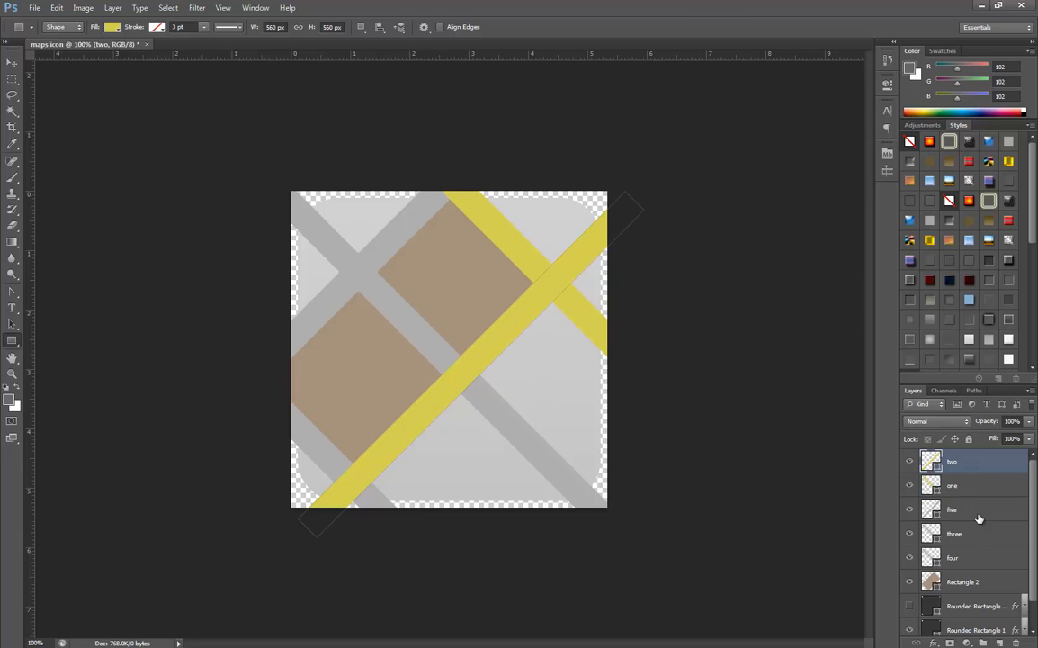
{"action": "left_click", "coordinate": [977, 586], "text": "ctrl"}
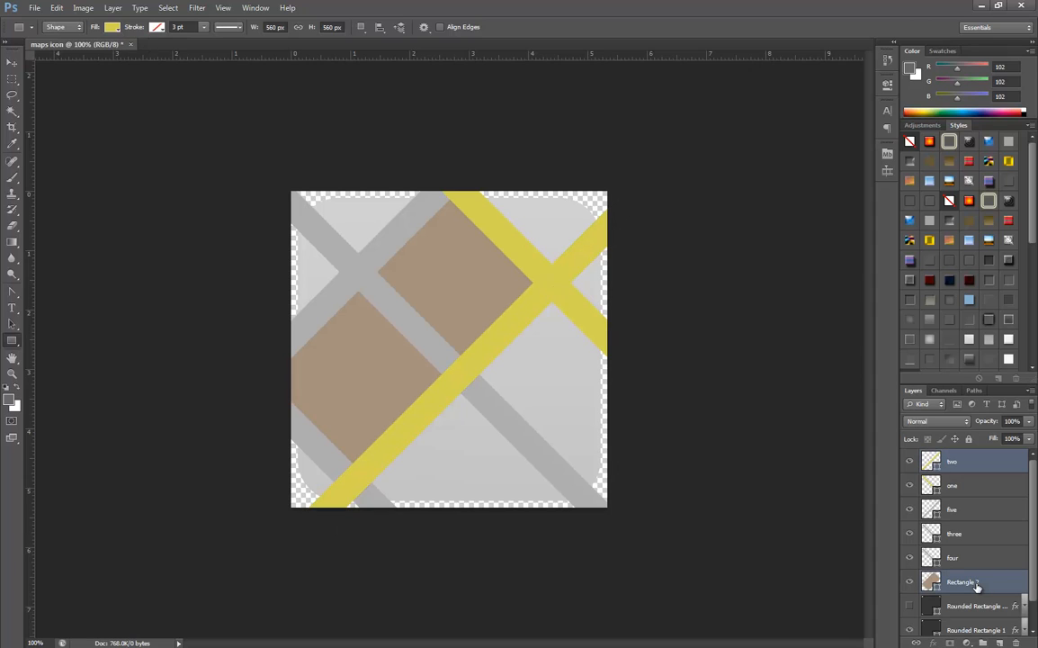
{"action": "left_click", "coordinate": [979, 558], "text": "ctrl"}
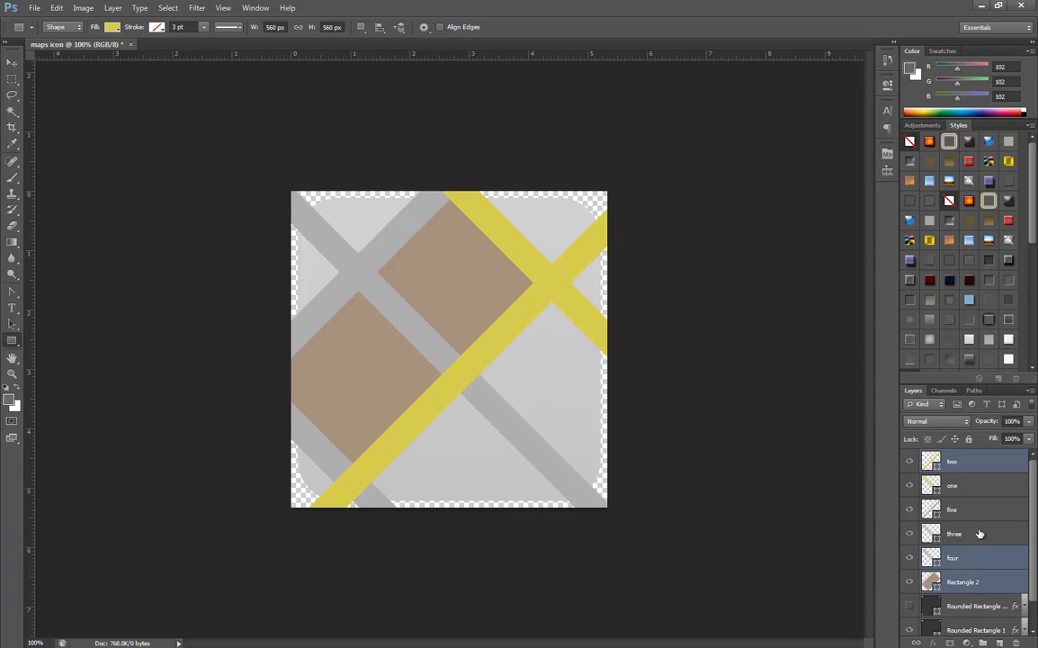
{"action": "left_click", "coordinate": [979, 534], "text": "ctrl"}
{"action": "left_click", "coordinate": [979, 514], "text": "ctrl"}
{"action": "left_click", "coordinate": [977, 486], "text": "ctrl"}
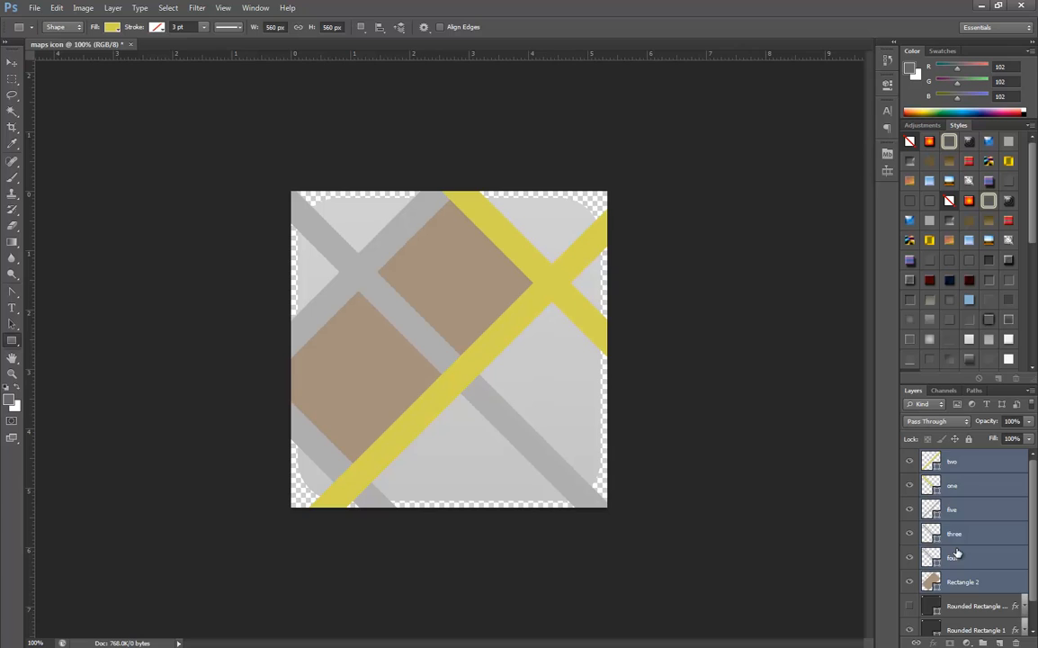
{"action": "key", "text": "ctrl+g"}
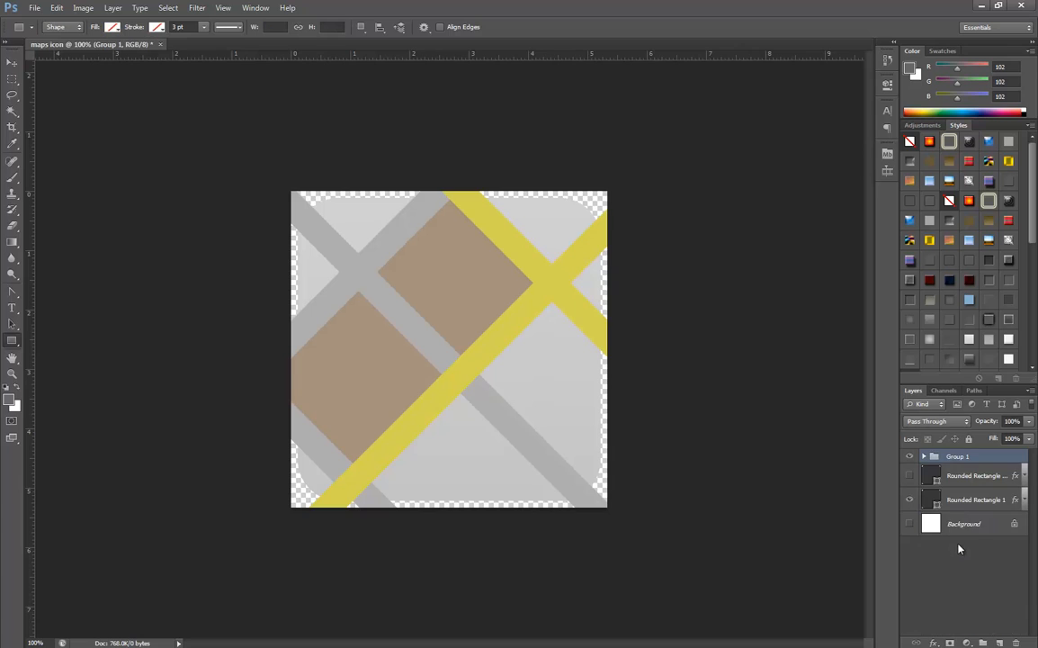
{"action": "right_click", "coordinate": [963, 459]}
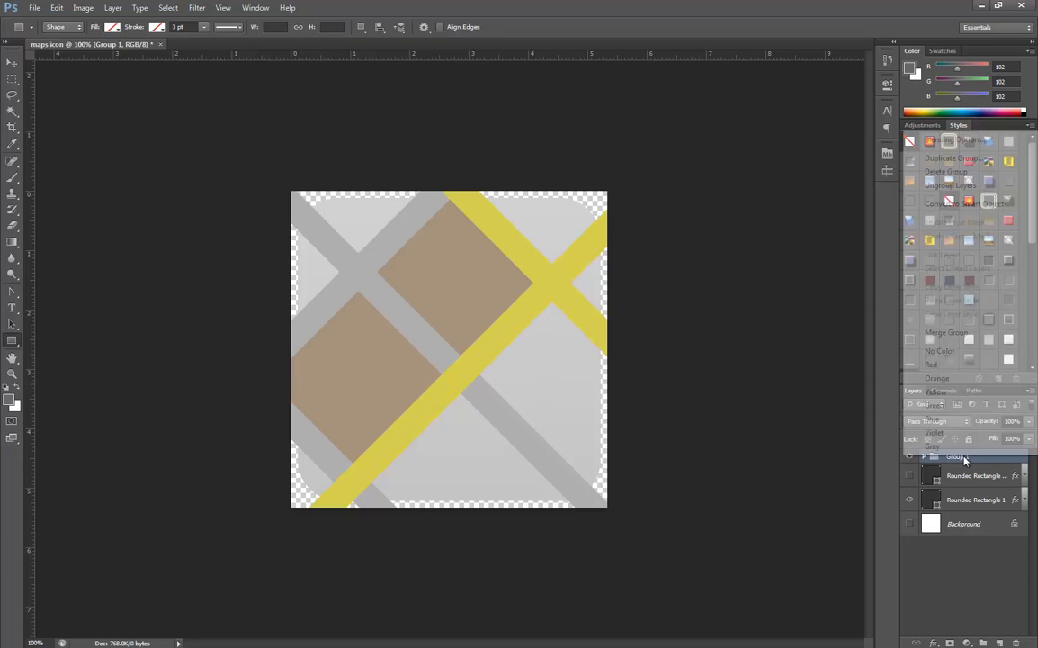
{"action": "left_click", "coordinate": [959, 333]}
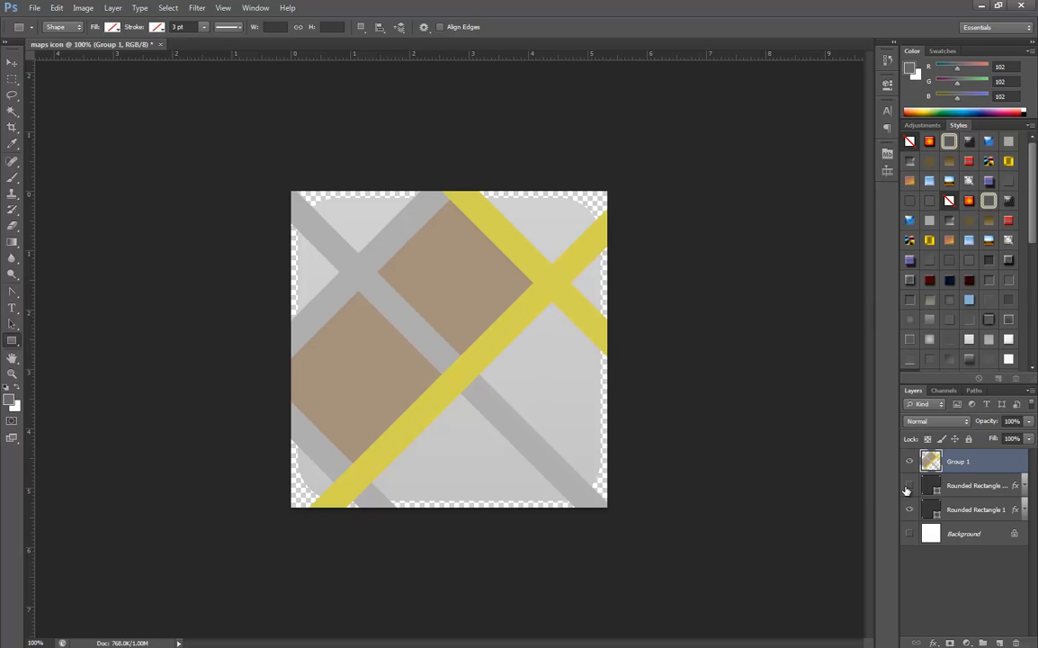
Step: Show Rounded Rectangle 1 copy with its layer style rasterized, and clip the merged Group 1 layer to it
{"action": "left_click", "coordinate": [970, 487]}
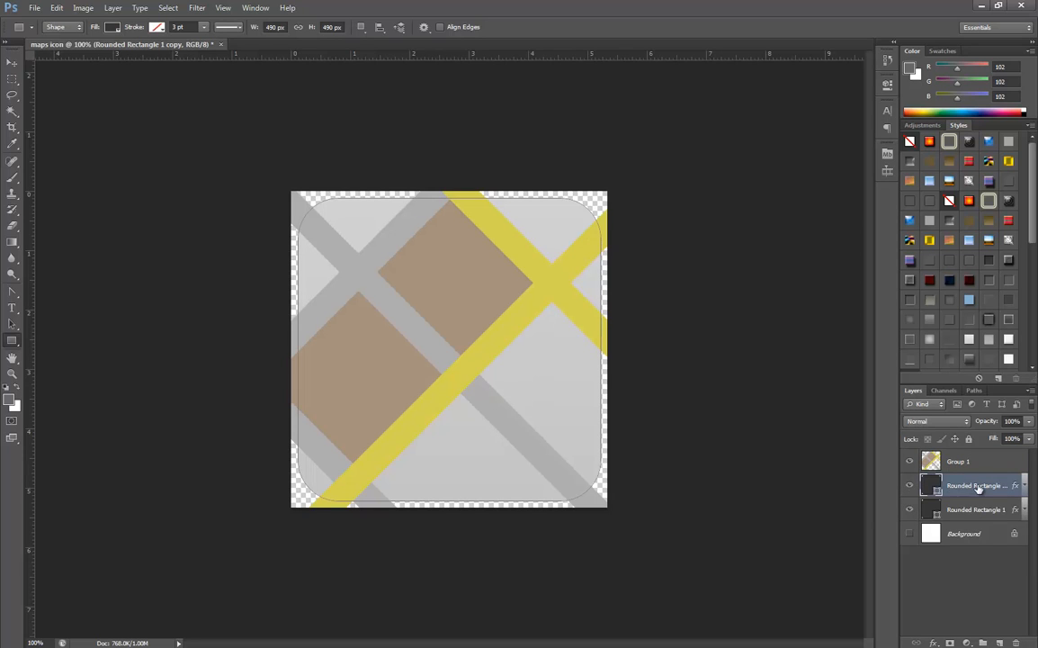
{"action": "right_click", "coordinate": [978, 487]}
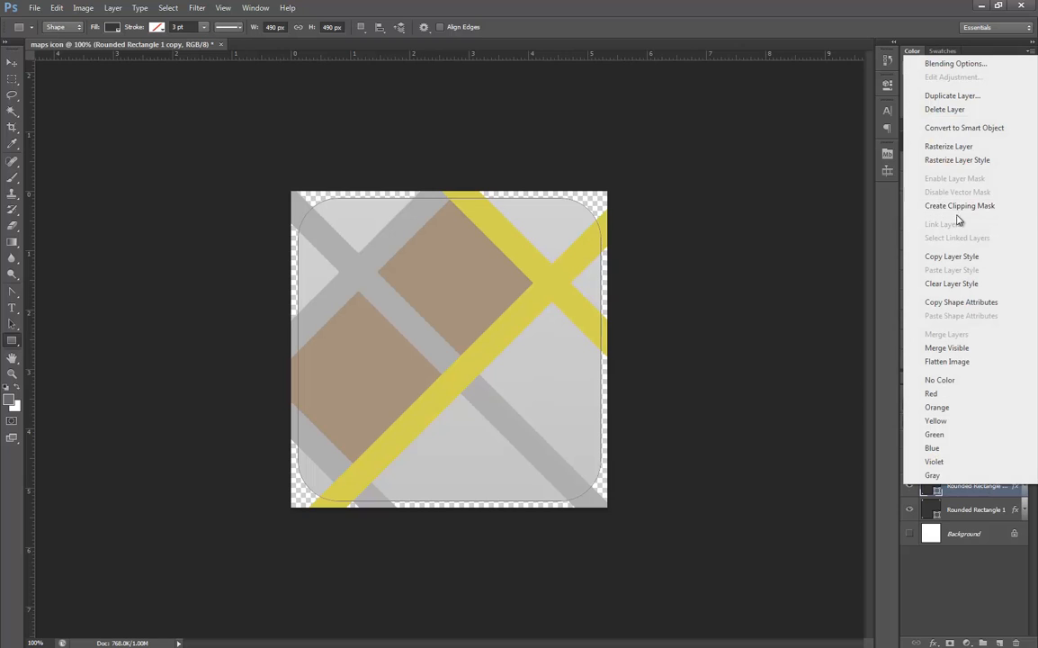
{"action": "left_click", "coordinate": [958, 160]}
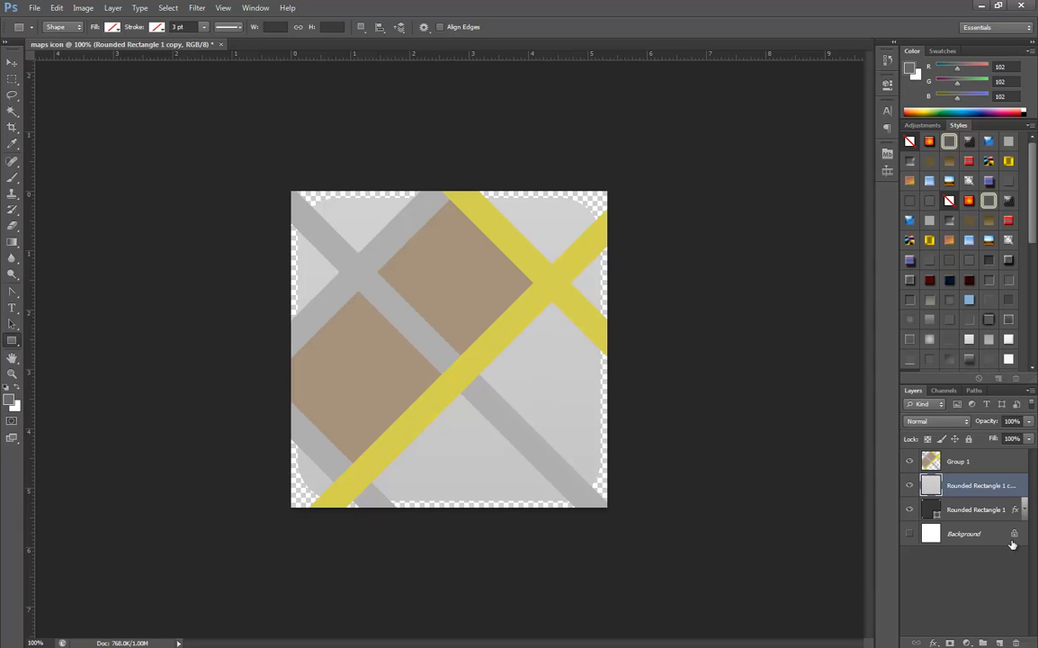
{"action": "right_click", "coordinate": [978, 462]}
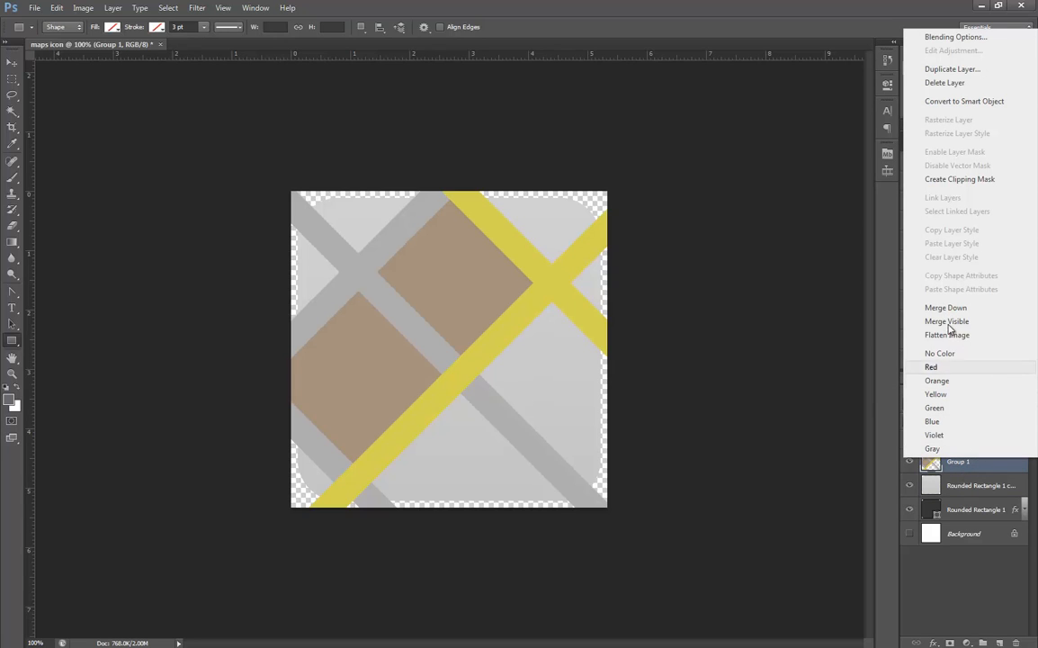
{"action": "left_click", "coordinate": [952, 180]}
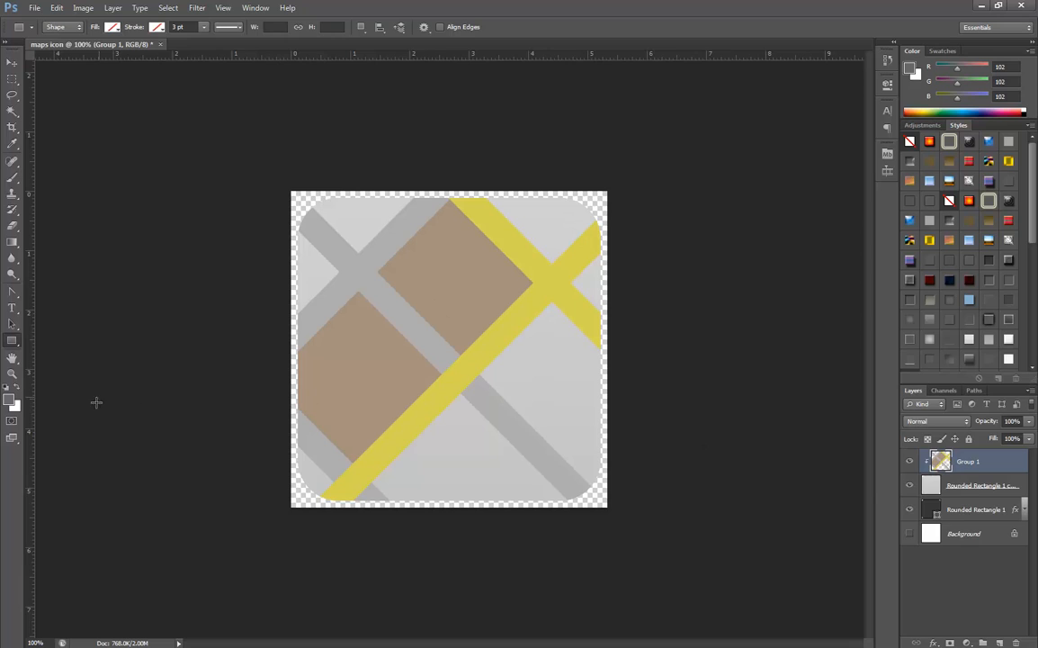
Step: Draw a circle about 104 px wide with the Ellipse tool over the grey road between the two brown blocks
{"action": "right_click", "coordinate": [13, 346]}
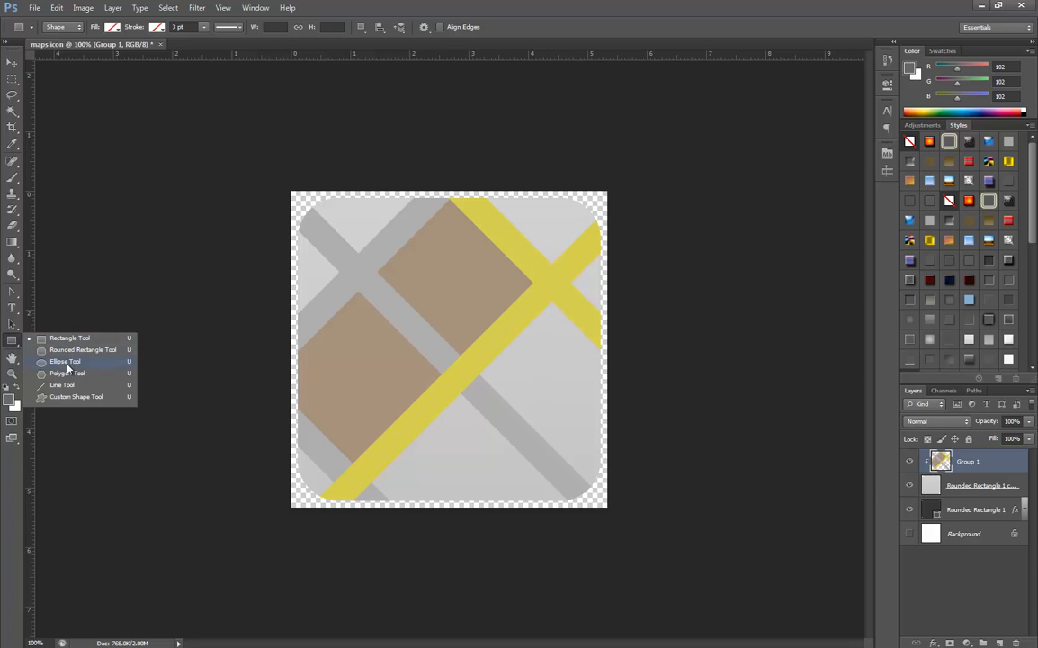
{"action": "left_click", "coordinate": [79, 327]}
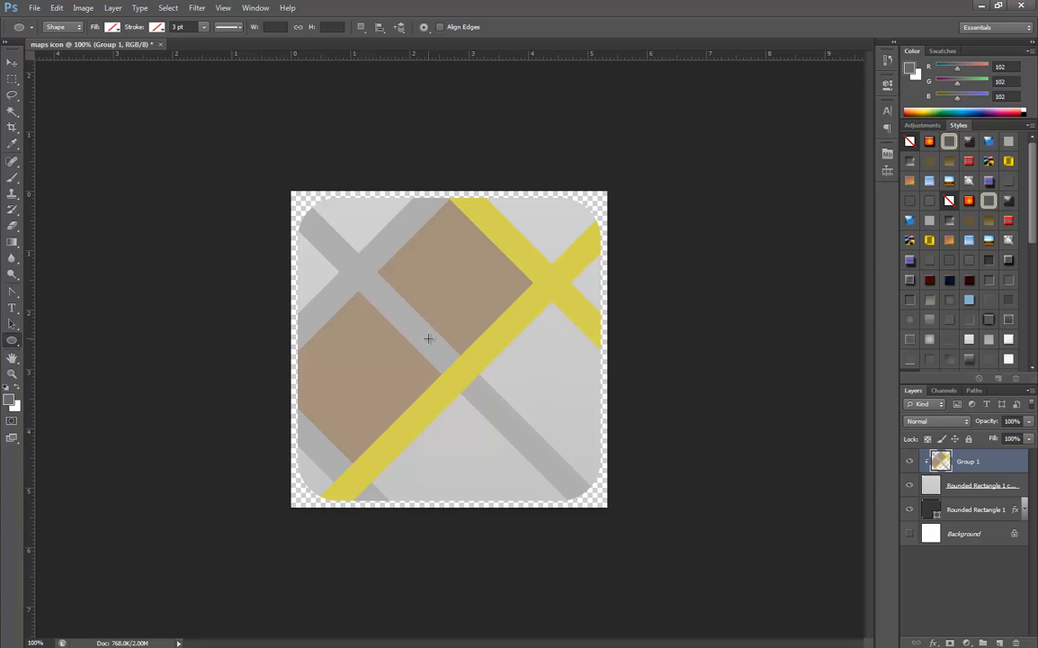
{"action": "right_click", "coordinate": [13, 340]}
{"action": "left_click", "coordinate": [58, 363]}
{"action": "left_click_drag", "start_coordinate": [403, 314], "coordinate": [439, 347]}
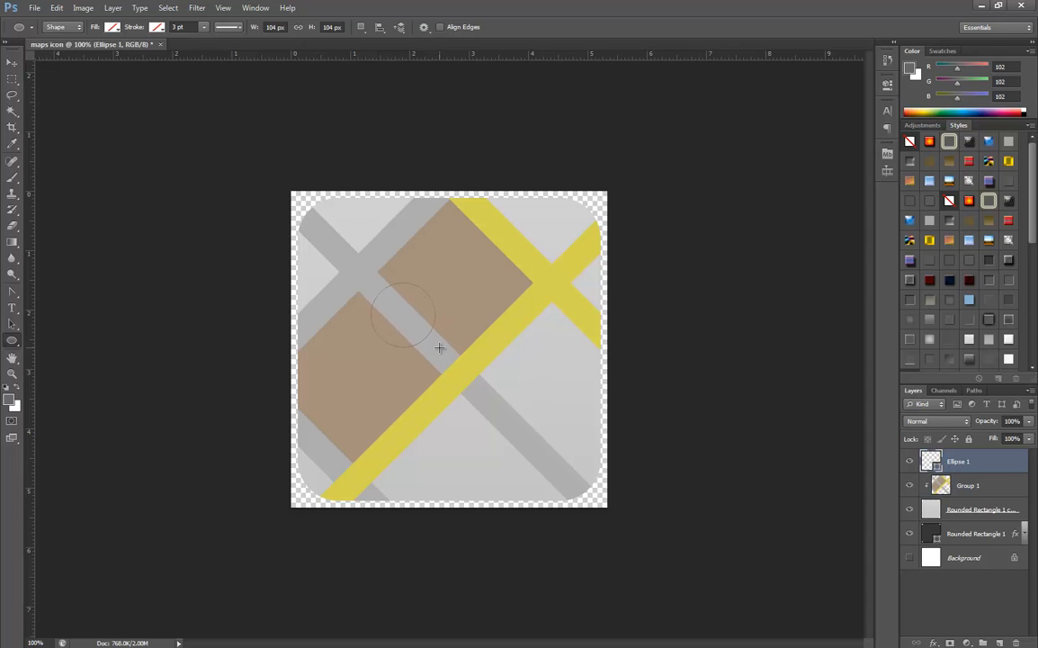
Step: Give the circle a linear gradient fill and set its black color stop to #88adc5
{"action": "left_click", "coordinate": [111, 27]}
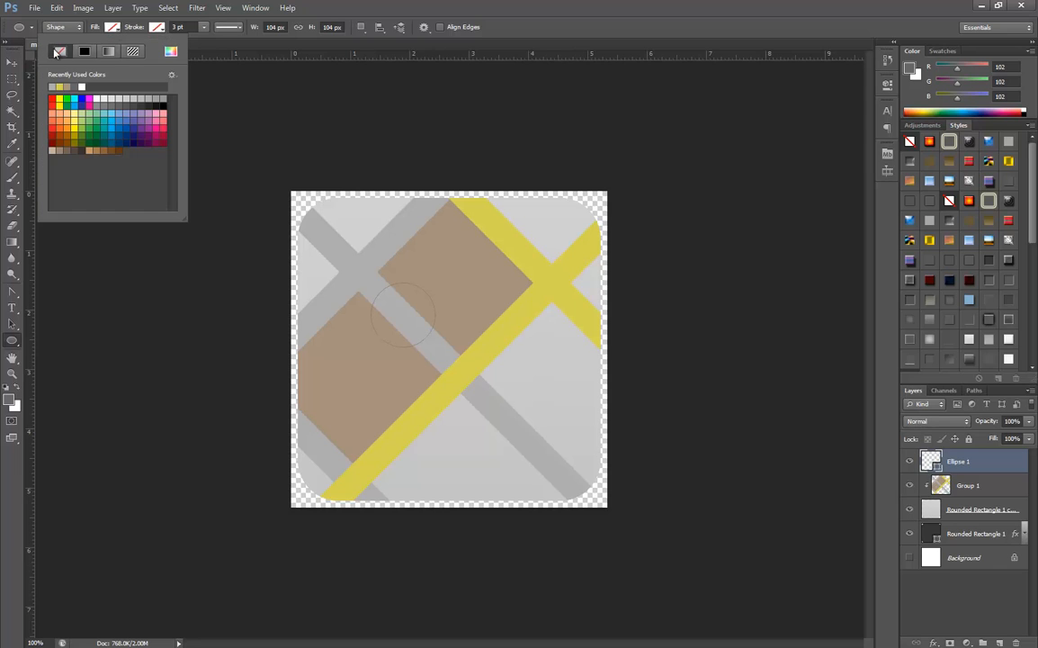
{"action": "left_click", "coordinate": [109, 53]}
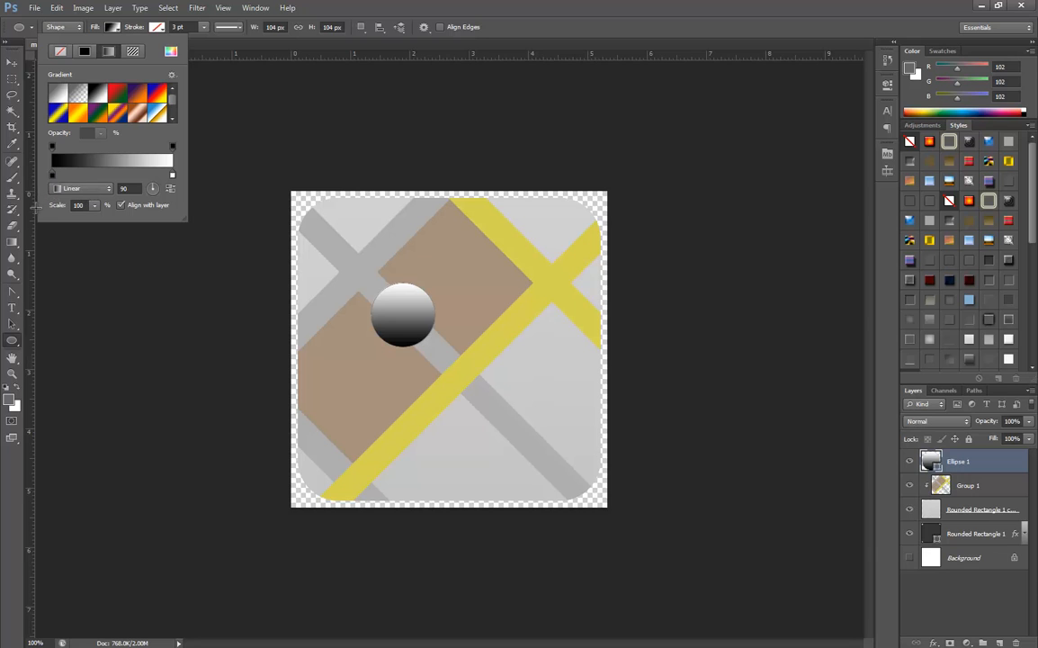
{"action": "double_click", "coordinate": [52, 171]}
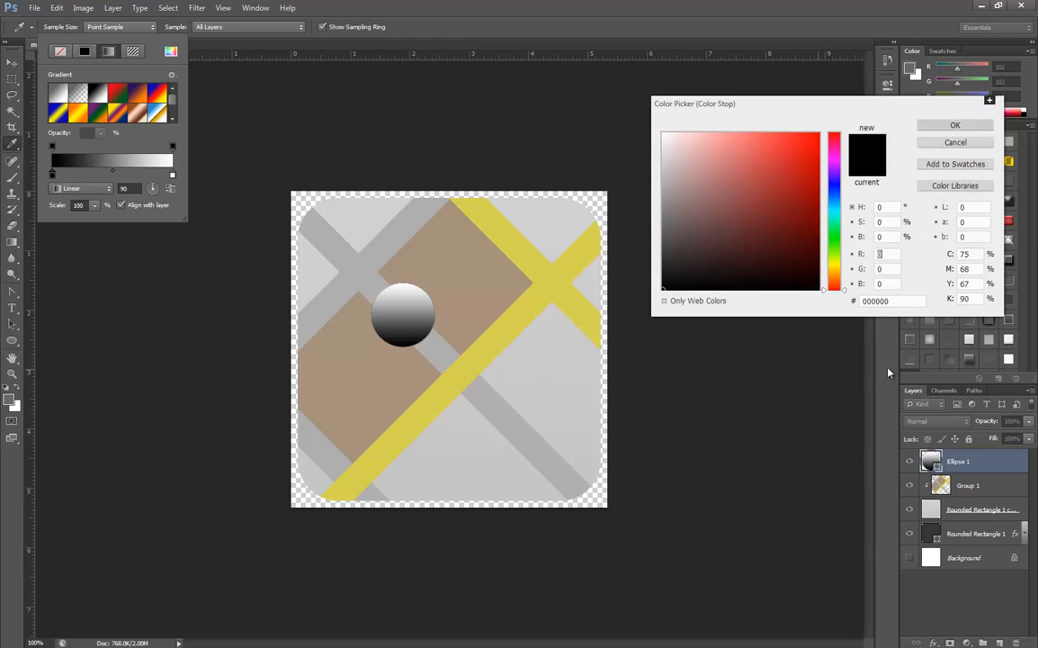
{"action": "left_click", "coordinate": [897, 301]}
{"action": "type", "text": "88"}
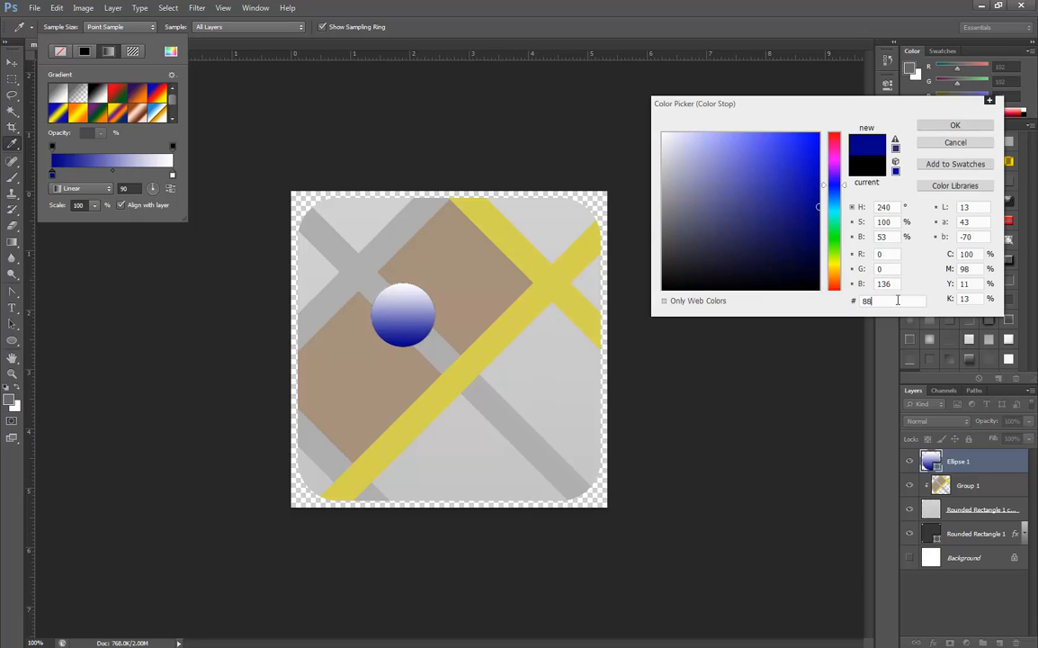
{"action": "type", "text": "add"}
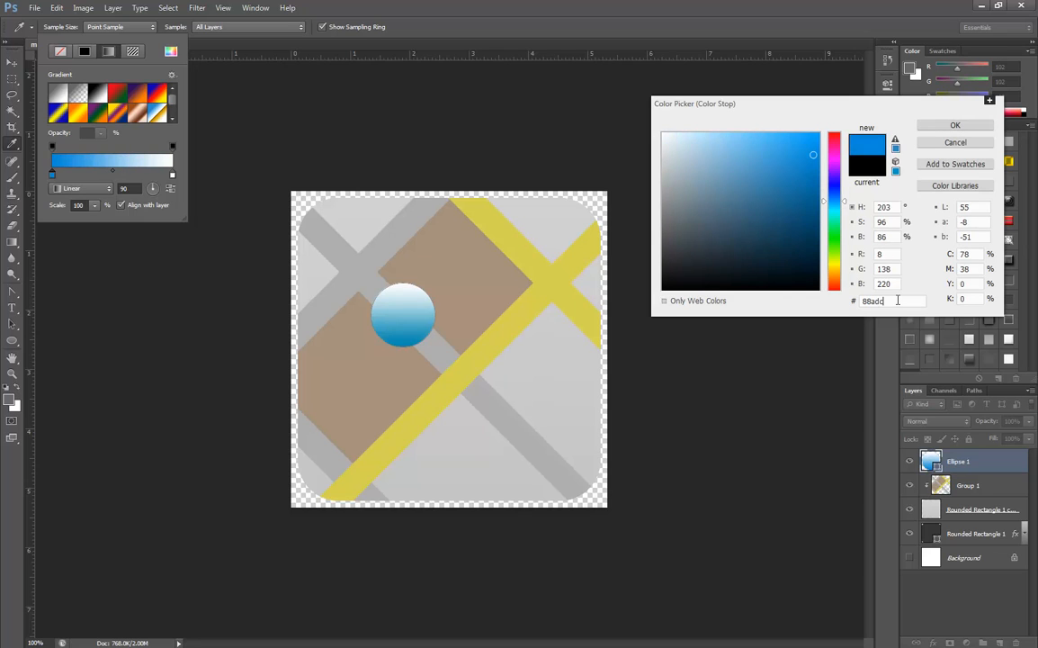
{"action": "key", "text": "BackSpace"}
{"action": "type", "text": "c5"}
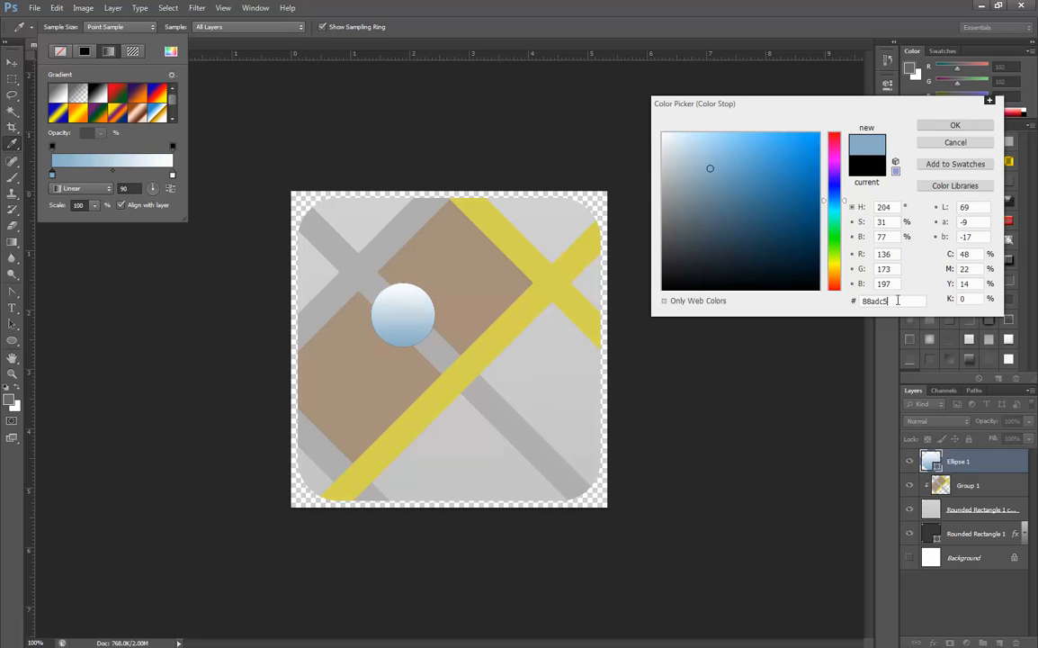
{"action": "left_click", "coordinate": [955, 125]}
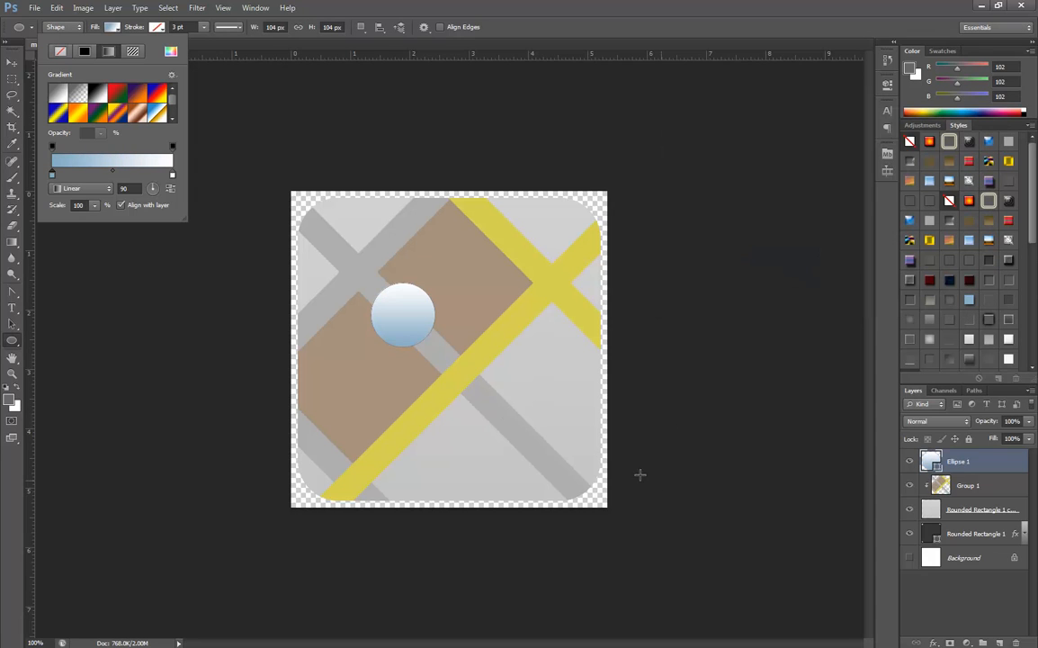
Step: Set the white color stop of the circle's gradient to #84b1d1
{"action": "double_click", "coordinate": [172, 174]}
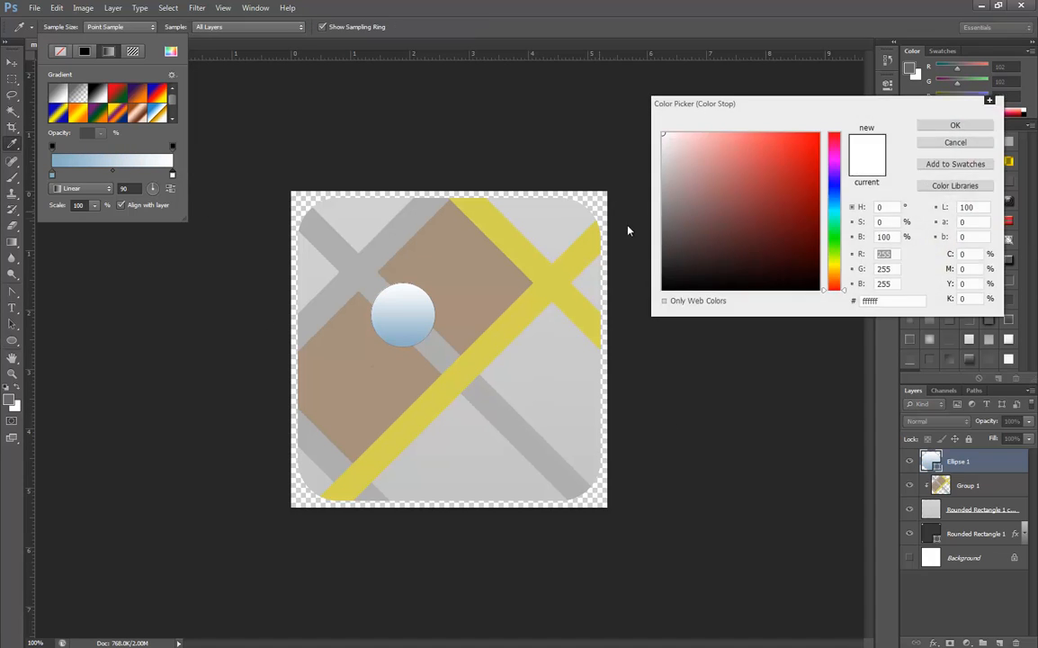
{"action": "double_click", "coordinate": [888, 302]}
{"action": "type", "text": "000000"}
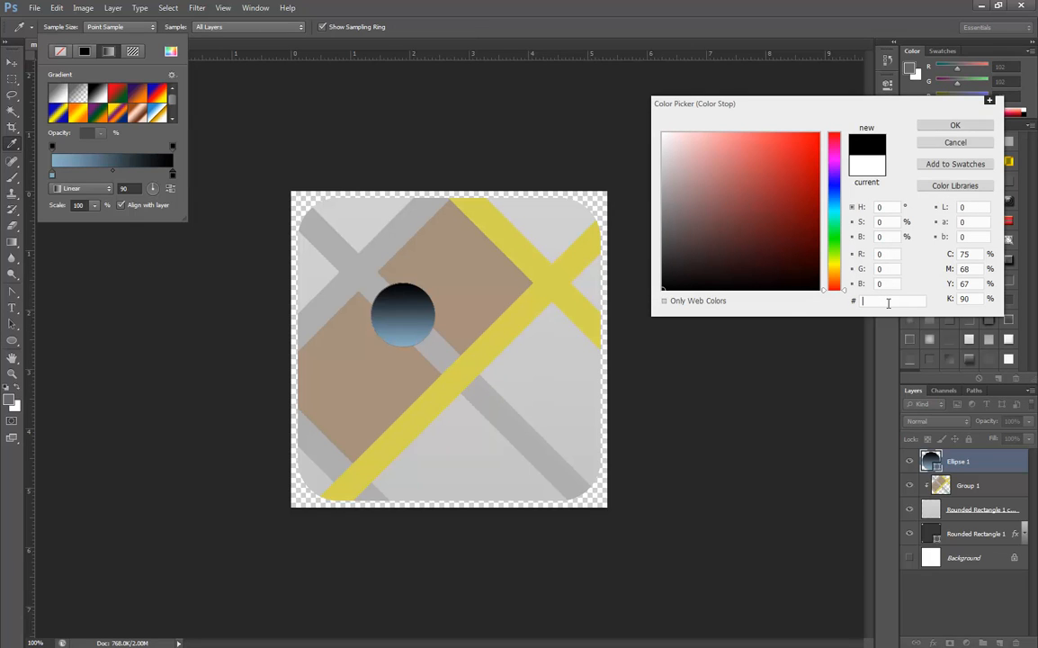
{"action": "type", "text": "84"}
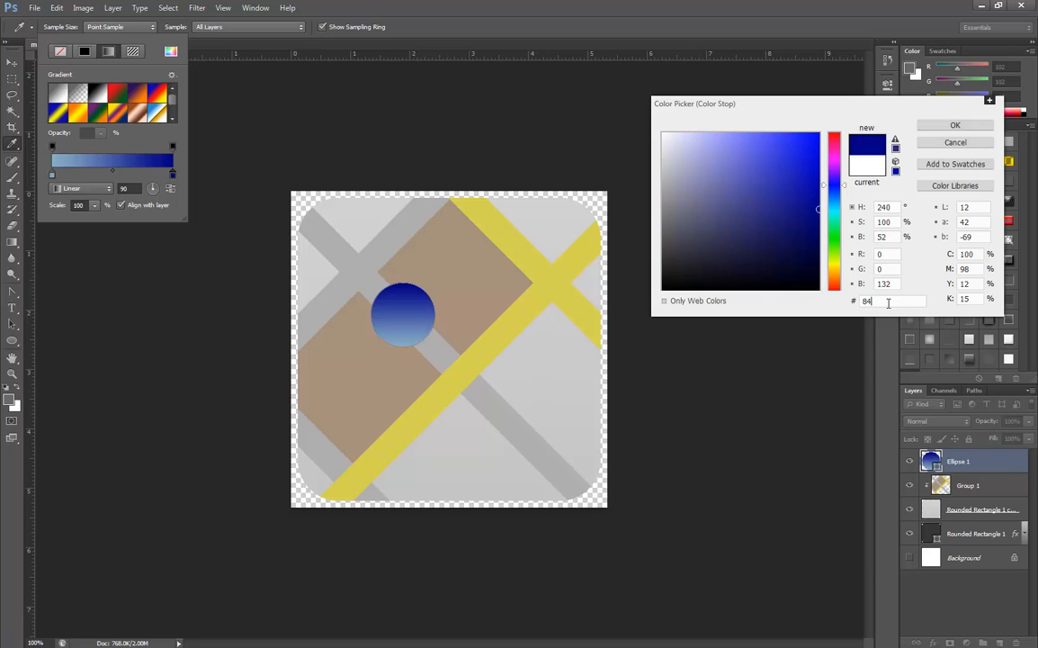
{"action": "type", "text": "b1d1"}
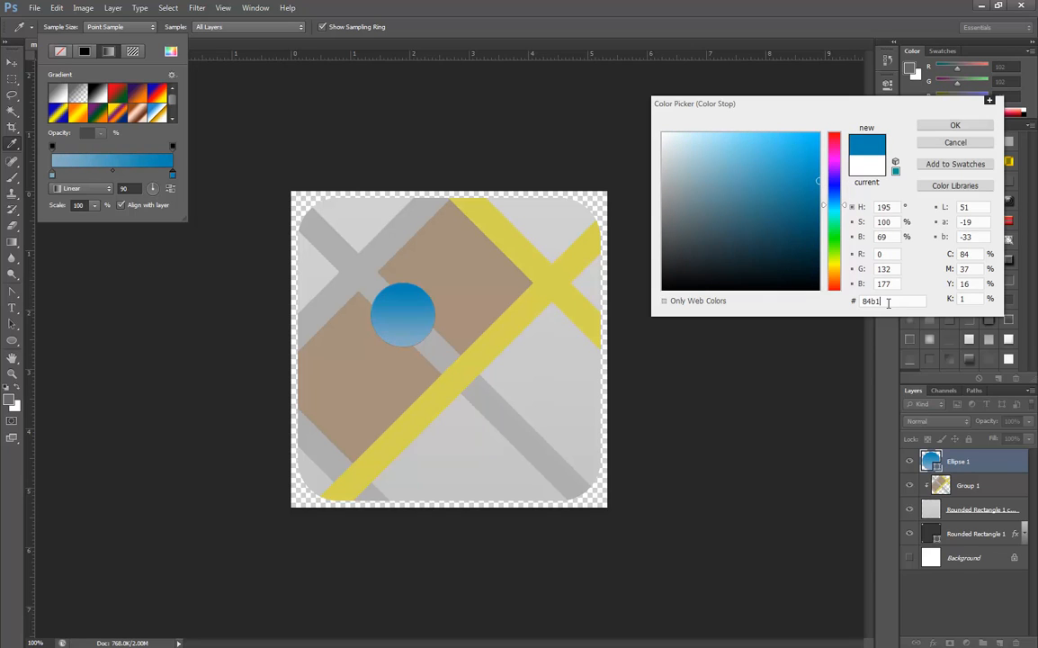
{"action": "left_click", "coordinate": [952, 126]}
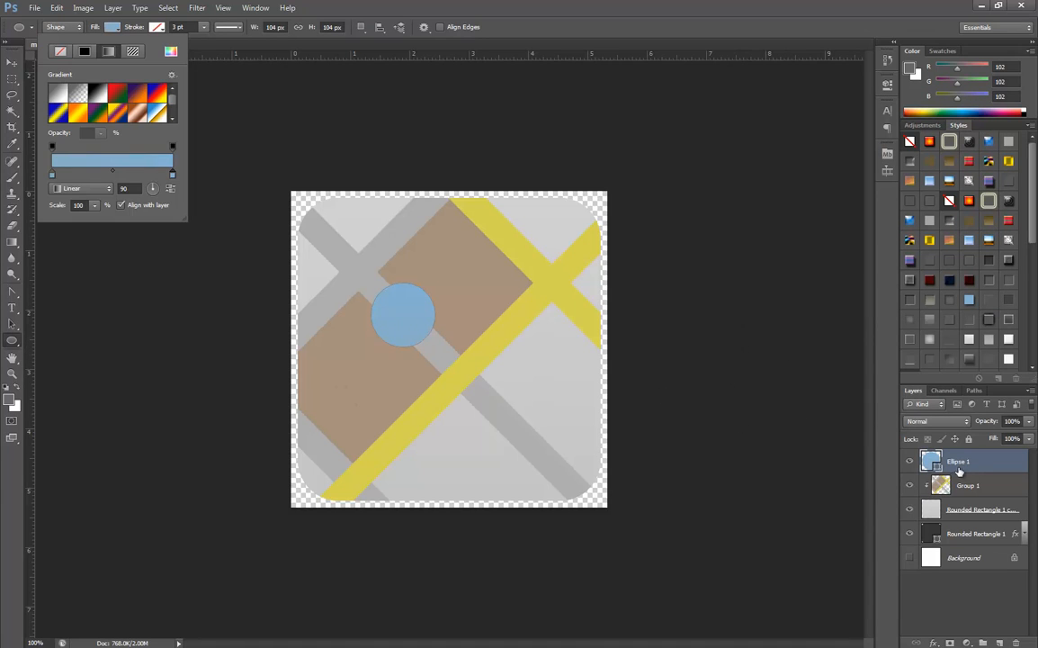
Step: Add a drop shadow to Ellipse 1 with 37% opacity, 6 px distance and 24 px size
{"action": "left_click", "coordinate": [936, 643]}
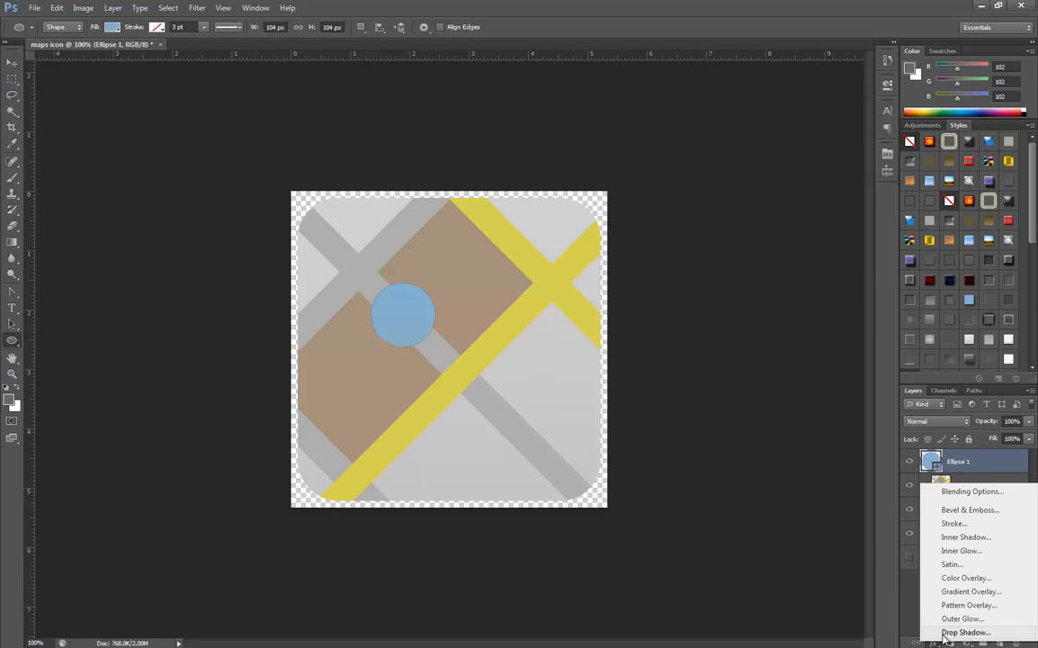
{"action": "left_click", "coordinate": [965, 633]}
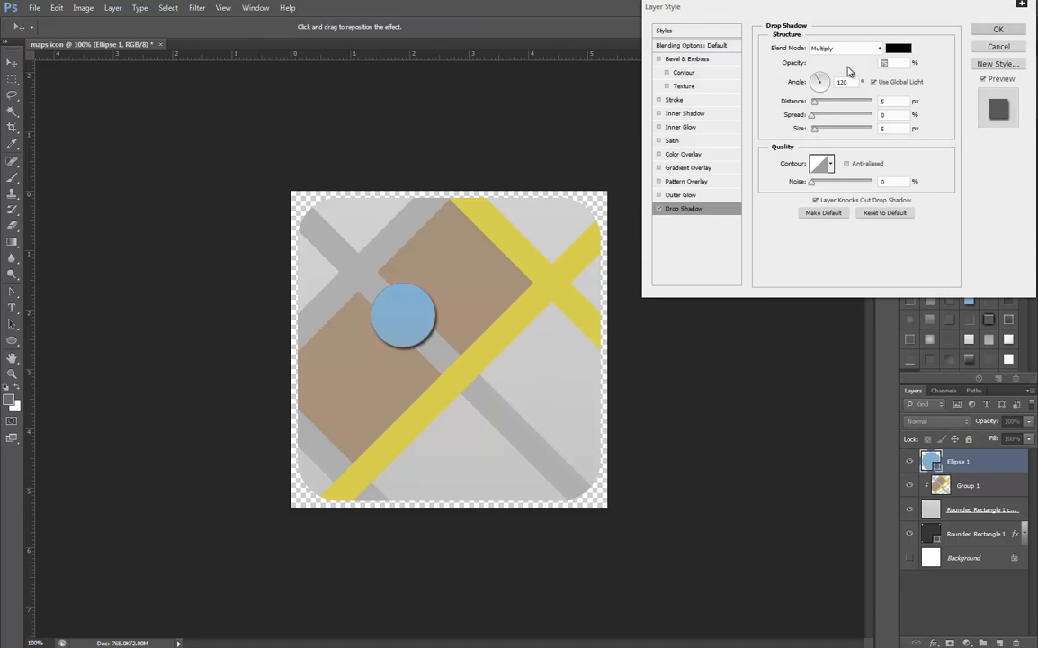
{"action": "left_click_drag", "start_coordinate": [848, 71], "coordinate": [830, 70]}
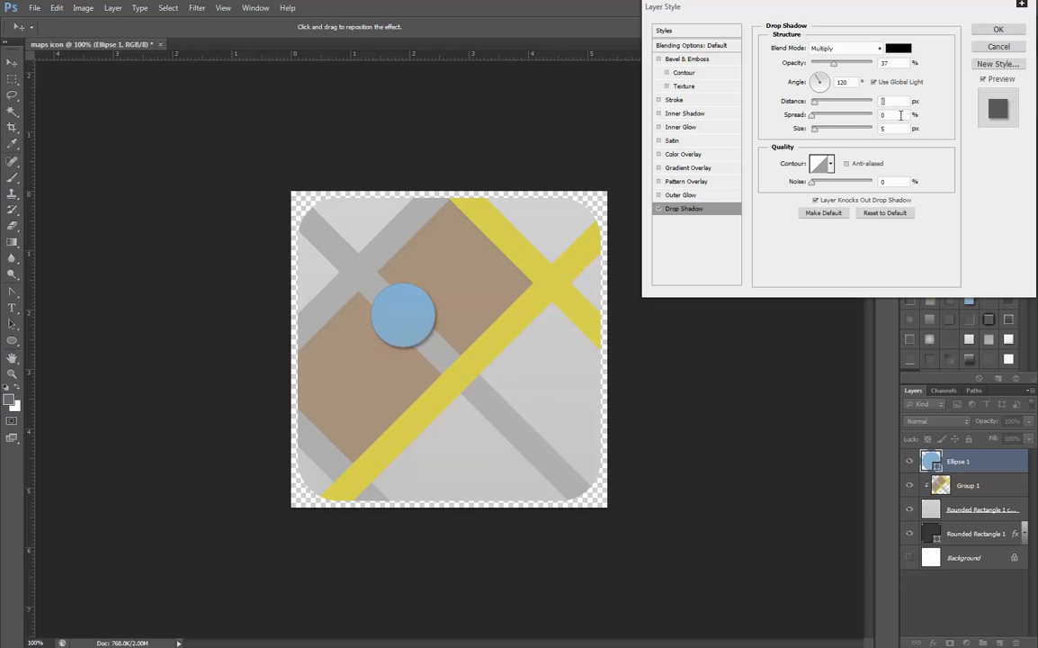
{"action": "key", "text": "Tab"}
{"action": "type", "text": "24"}
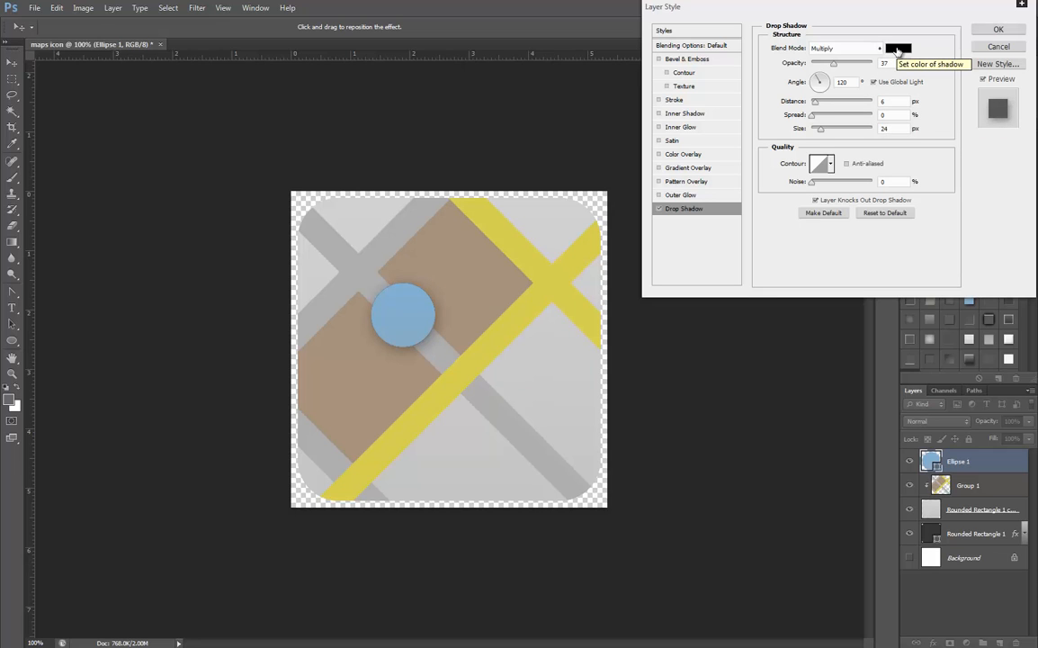
Step: Set the color of the circle's drop shadow to #343434
{"action": "left_click", "coordinate": [898, 48]}
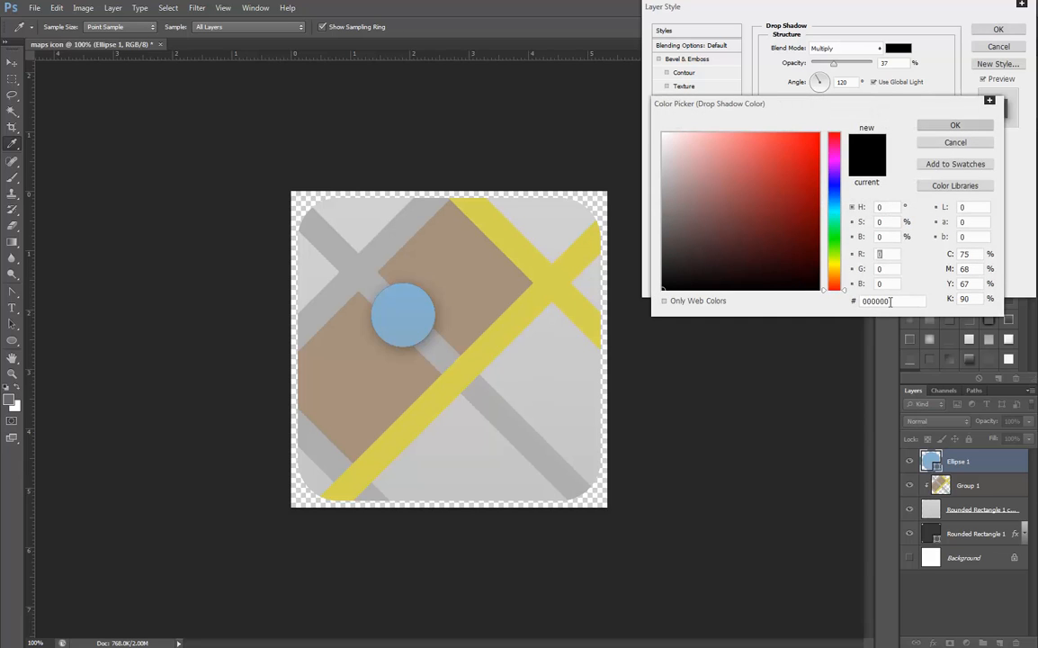
{"action": "left_click", "coordinate": [890, 302]}
{"action": "type", "text": "343434"}
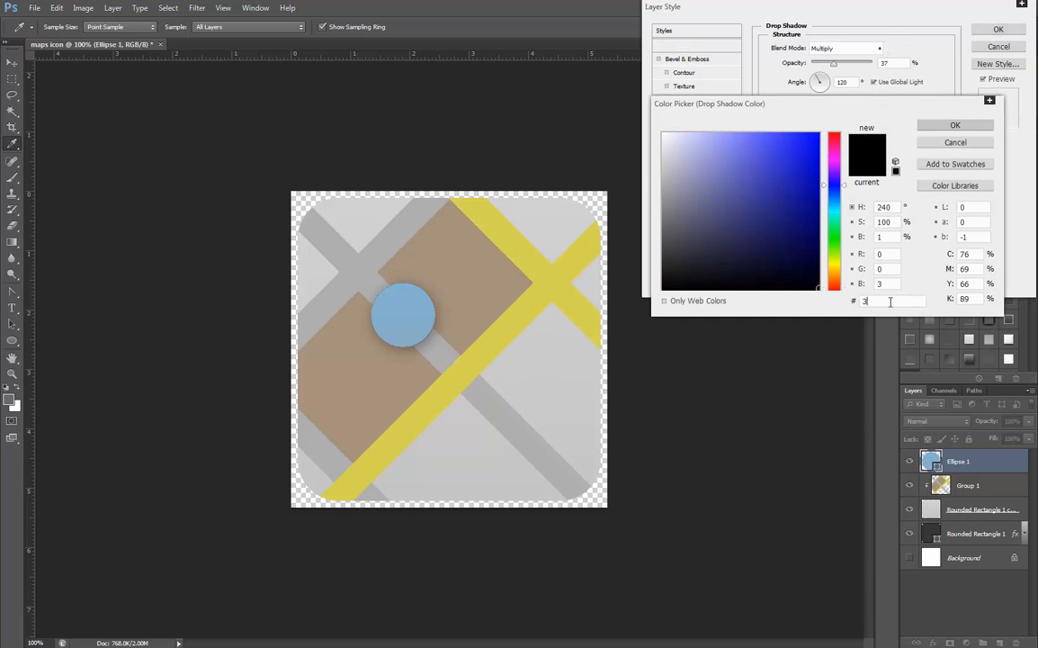
{"action": "left_click", "coordinate": [926, 125]}
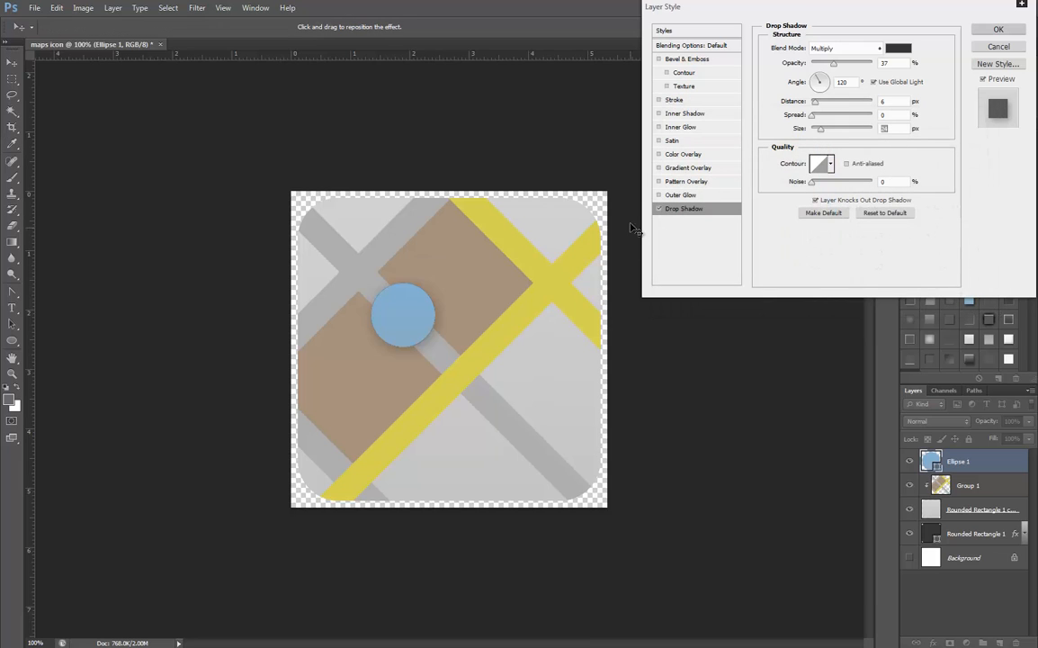
{"action": "left_click", "coordinate": [681, 194]}
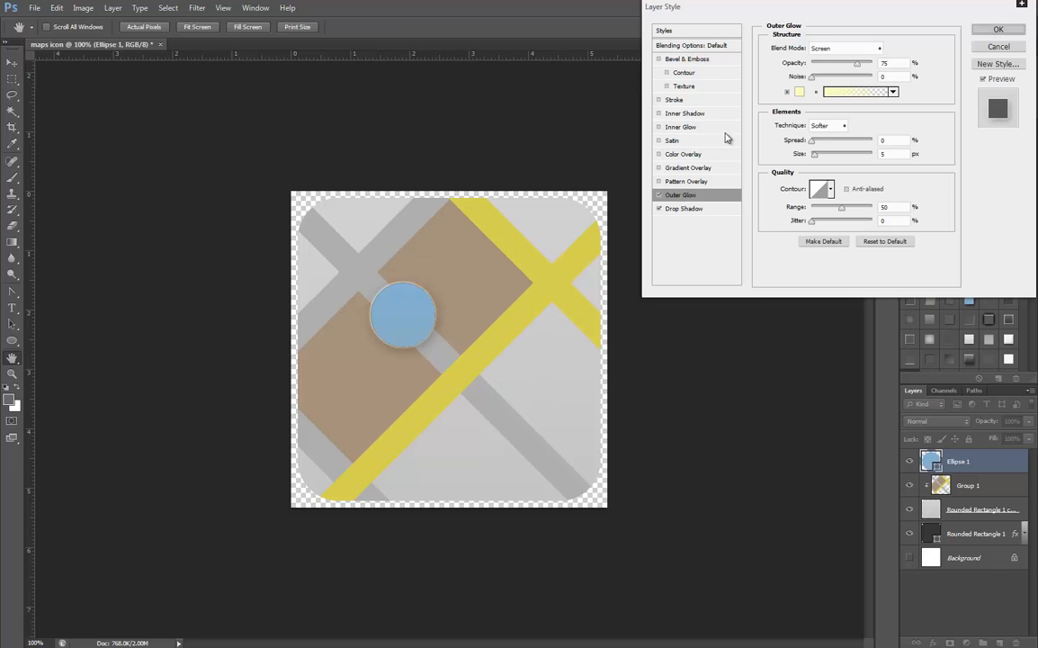
{"action": "left_click_drag", "start_coordinate": [856, 64], "coordinate": [829, 72]}
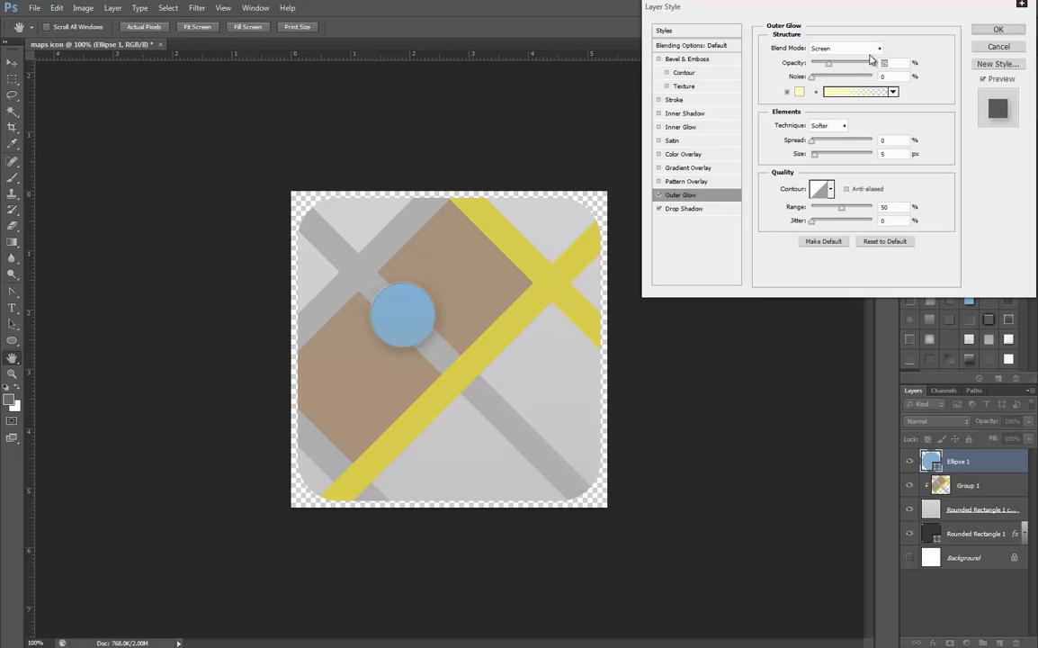
{"action": "left_click", "coordinate": [878, 49]}
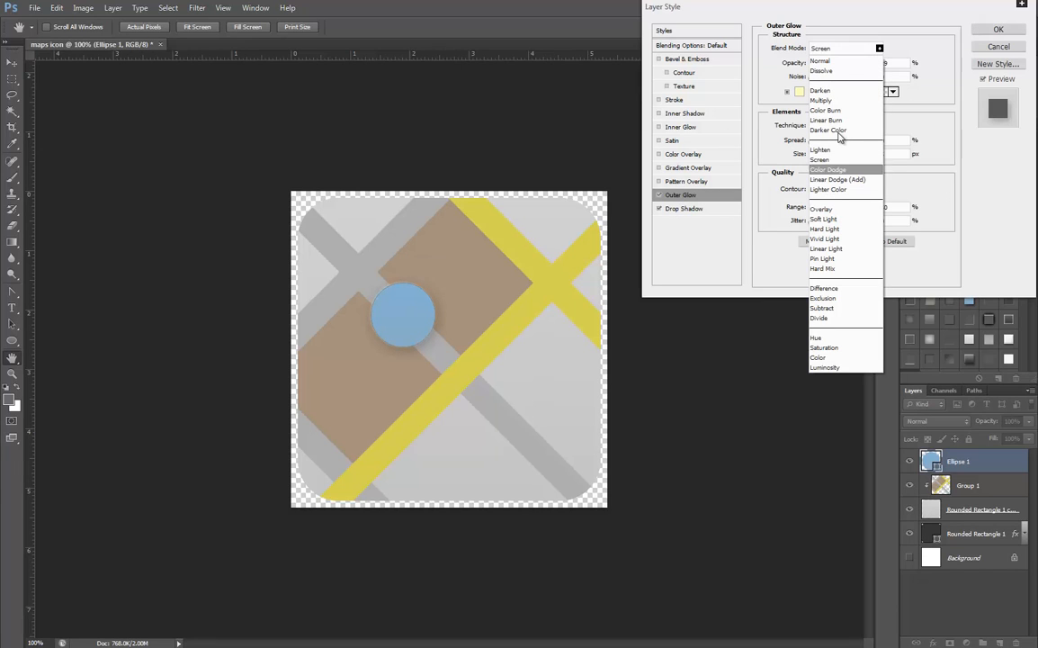
{"action": "left_click", "coordinate": [821, 99]}
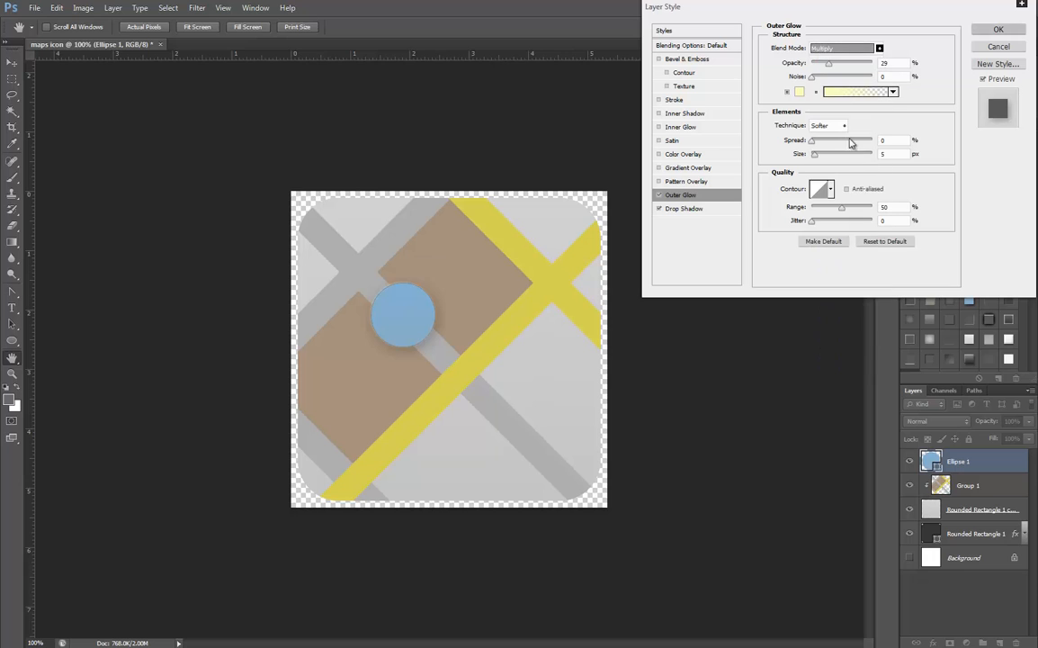
{"action": "left_click", "coordinate": [799, 91]}
{"action": "left_click", "coordinate": [837, 203]}
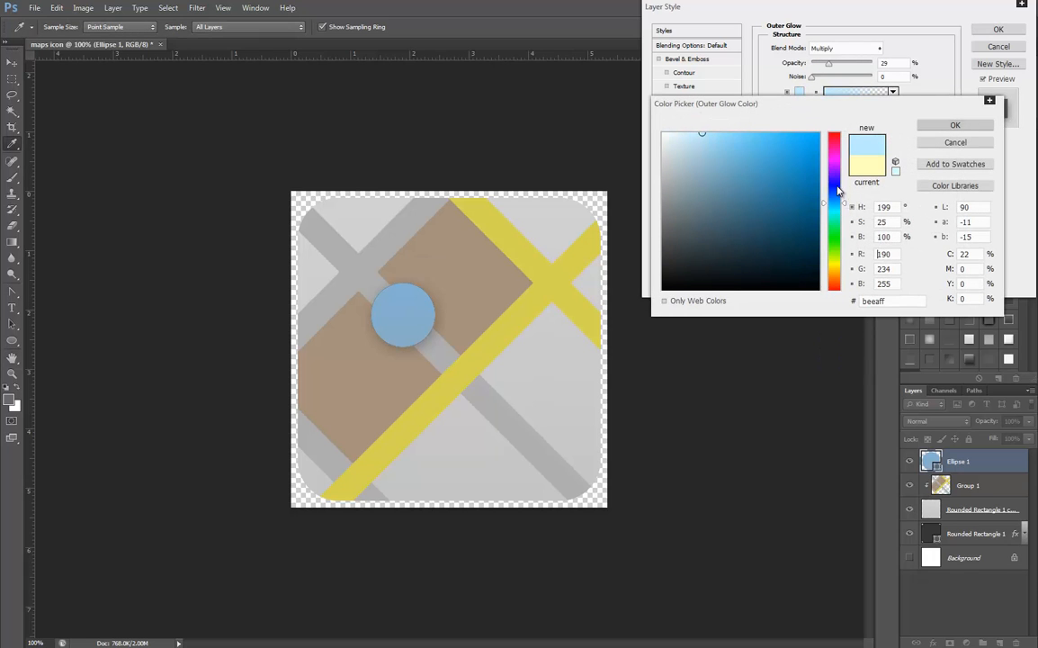
{"action": "left_click", "coordinate": [756, 155]}
{"action": "left_click", "coordinate": [790, 180]}
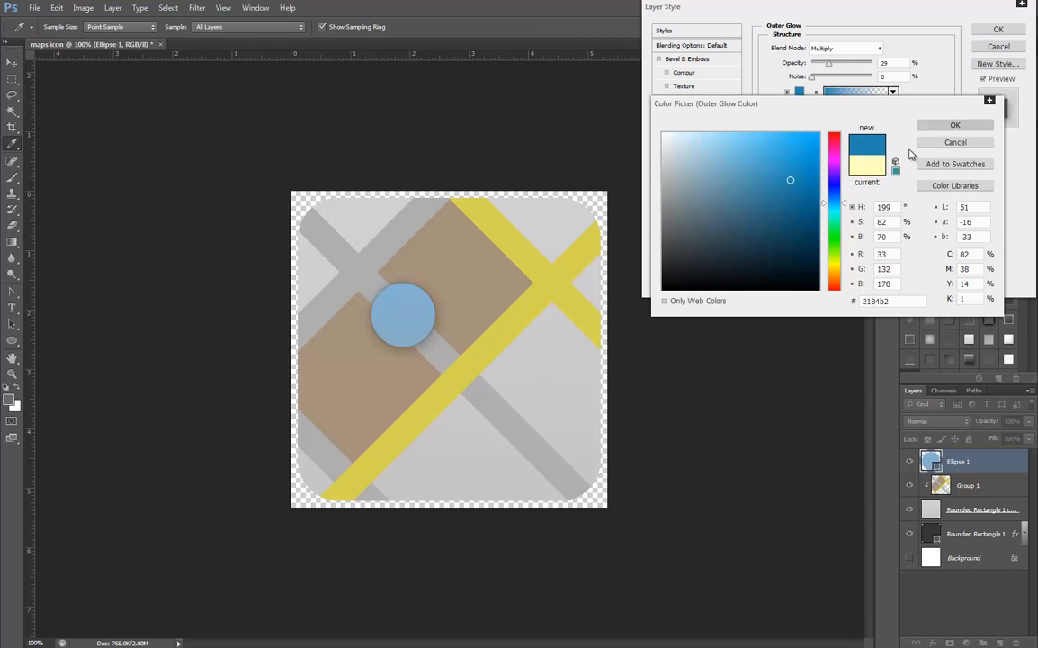
{"action": "left_click", "coordinate": [955, 142]}
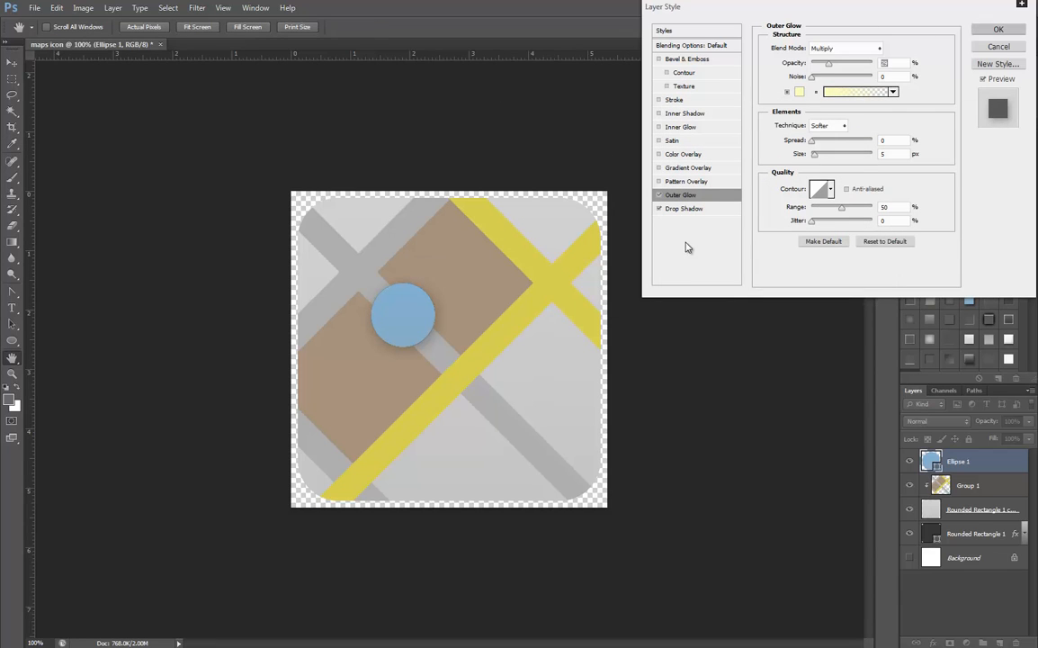
{"action": "left_click", "coordinate": [999, 45]}
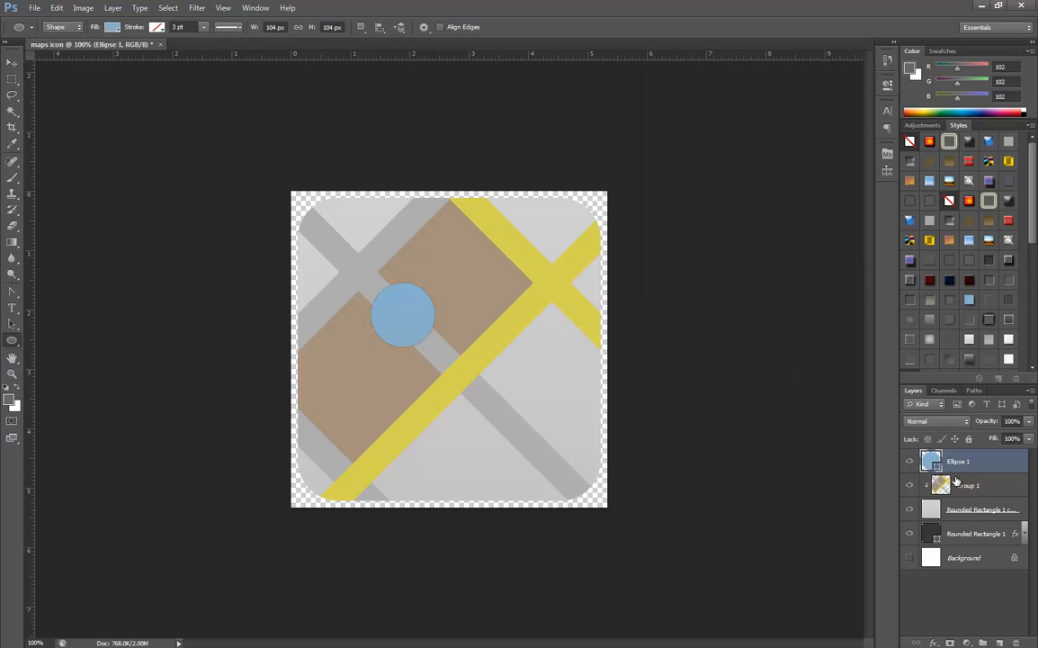
Step: Add a drop shadow to Ellipse 1 and set its color to #343434
{"action": "left_click", "coordinate": [934, 642]}
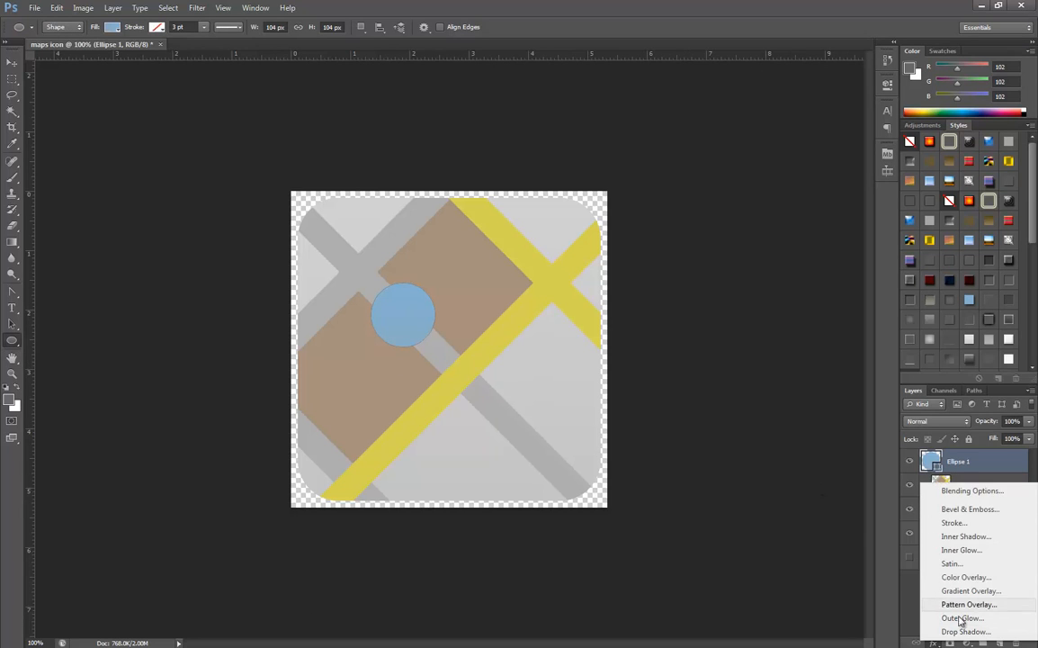
{"action": "left_click", "coordinate": [966, 631]}
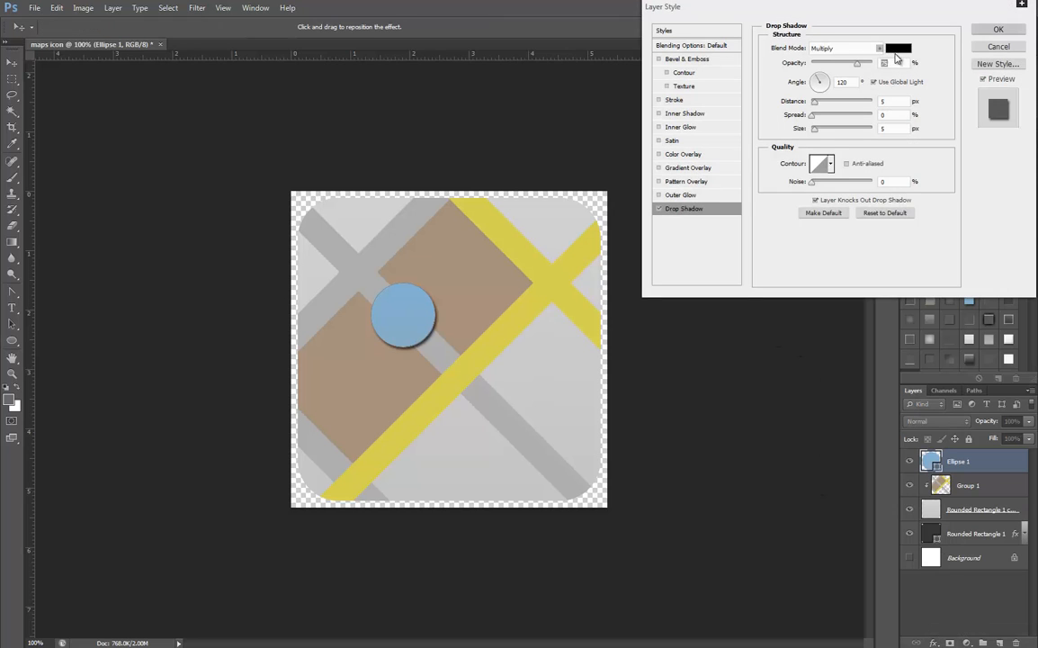
{"action": "left_click", "coordinate": [898, 48]}
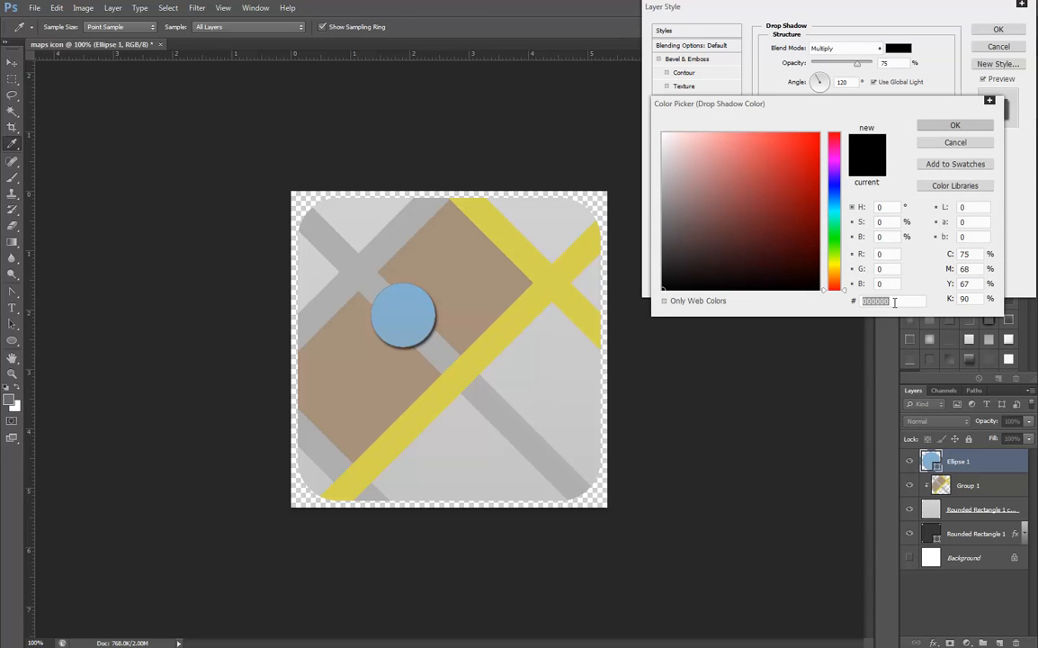
{"action": "type", "text": "262626"}
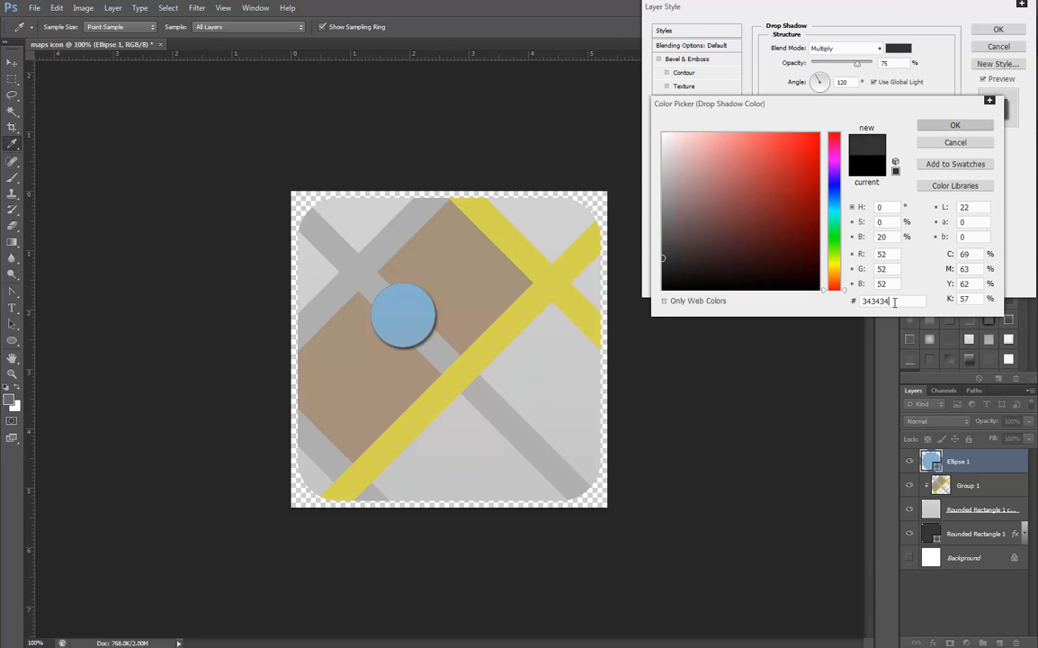
{"action": "key", "text": "Return"}
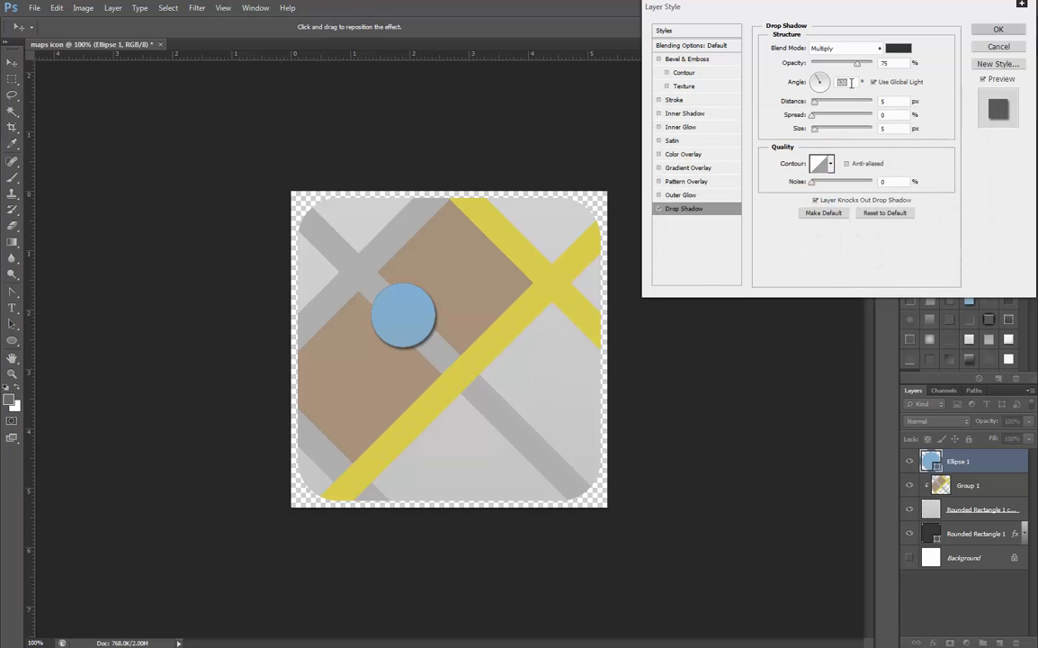
Step: Set the circle's drop shadow to a 90° angle without global light, 37% opacity, 6 px distance and 24 px size
{"action": "type", "text": "90"}
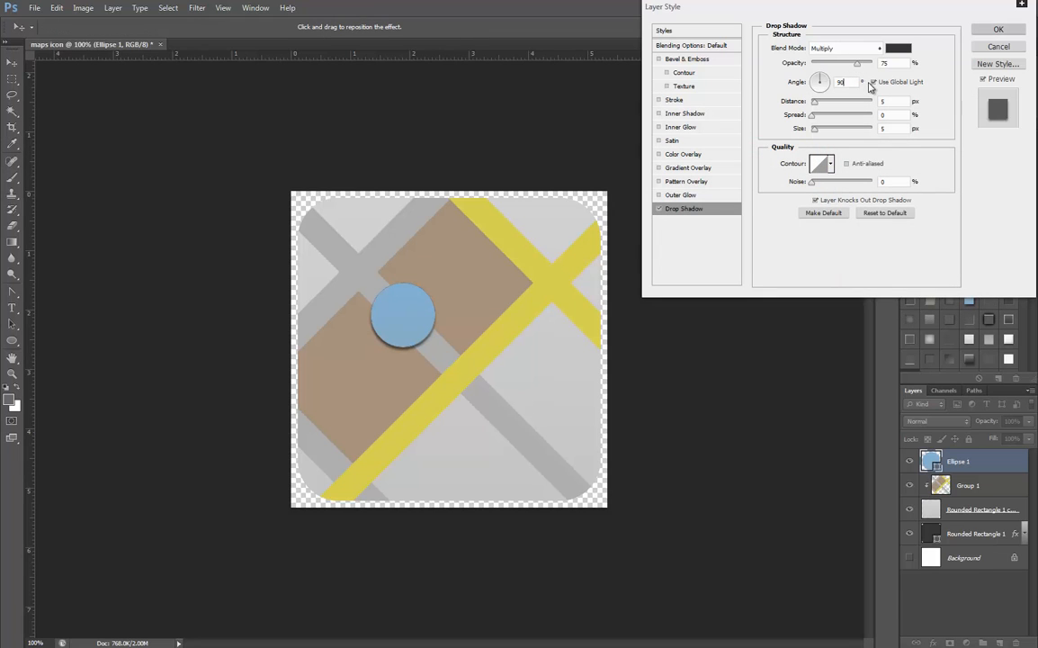
{"action": "left_click", "coordinate": [873, 82]}
{"action": "type", "text": "35"}
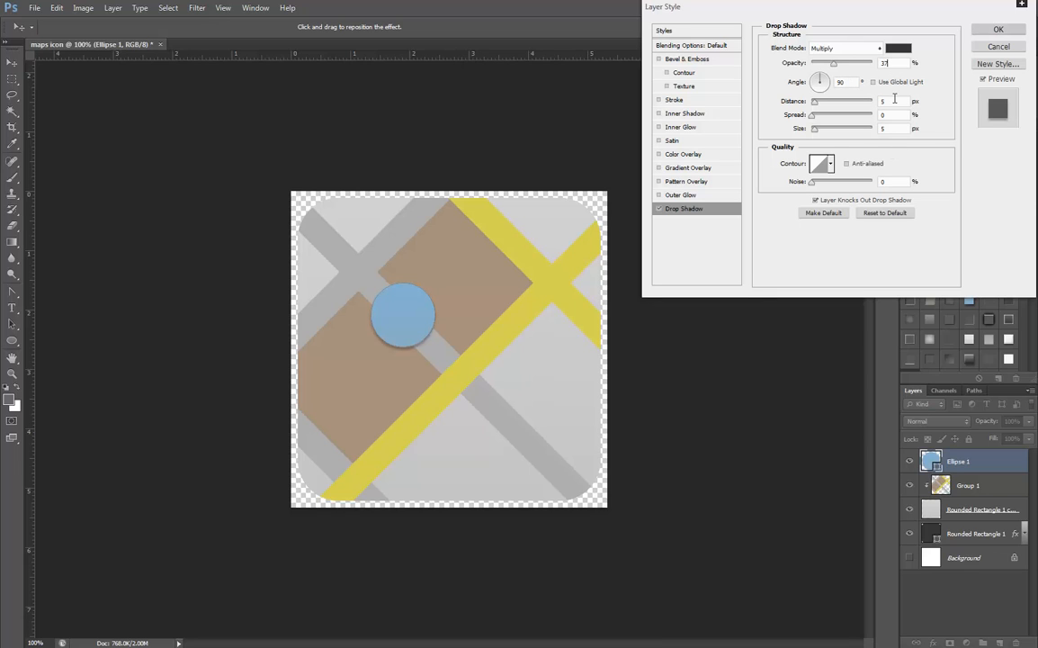
{"action": "type", "text": "6"}
{"action": "type", "text": "24"}
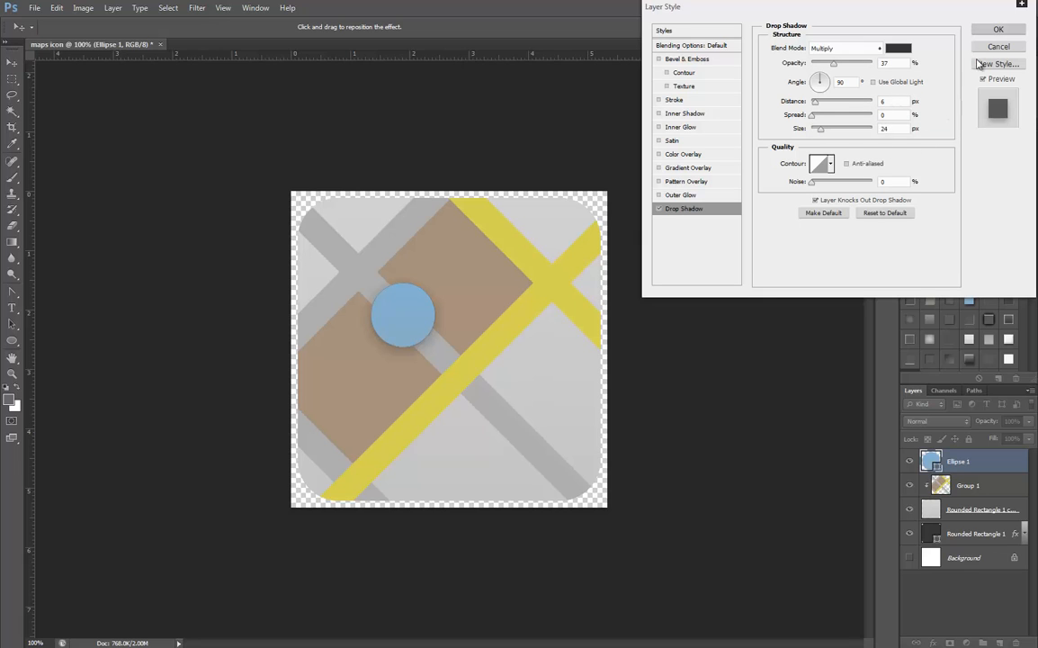
{"action": "left_click", "coordinate": [904, 50]}
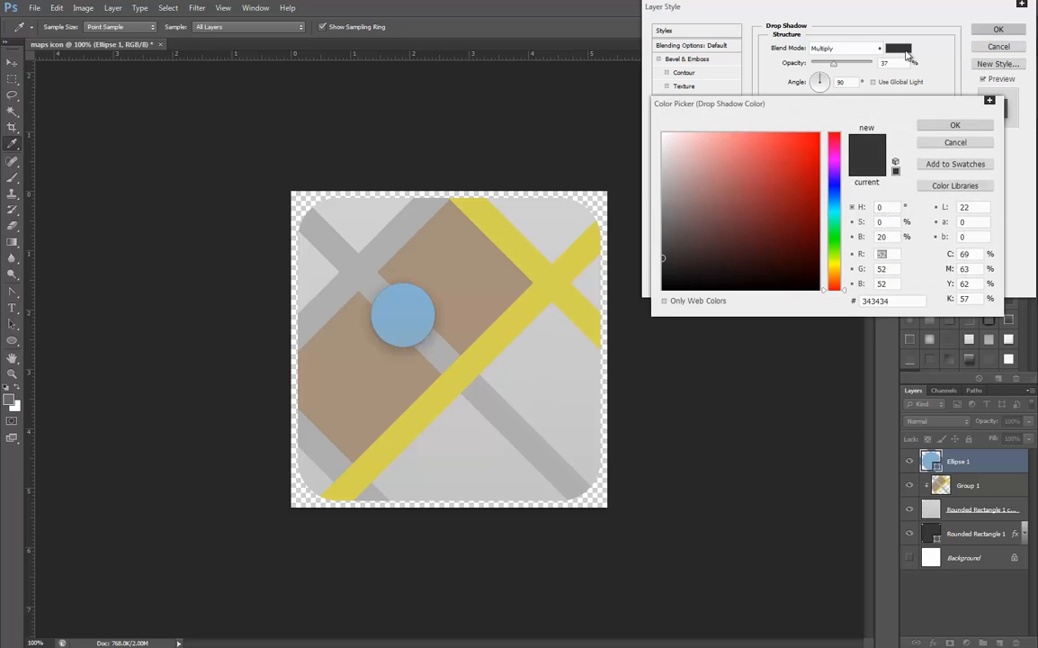
{"action": "left_click", "coordinate": [955, 125]}
{"action": "left_click", "coordinate": [998, 31]}
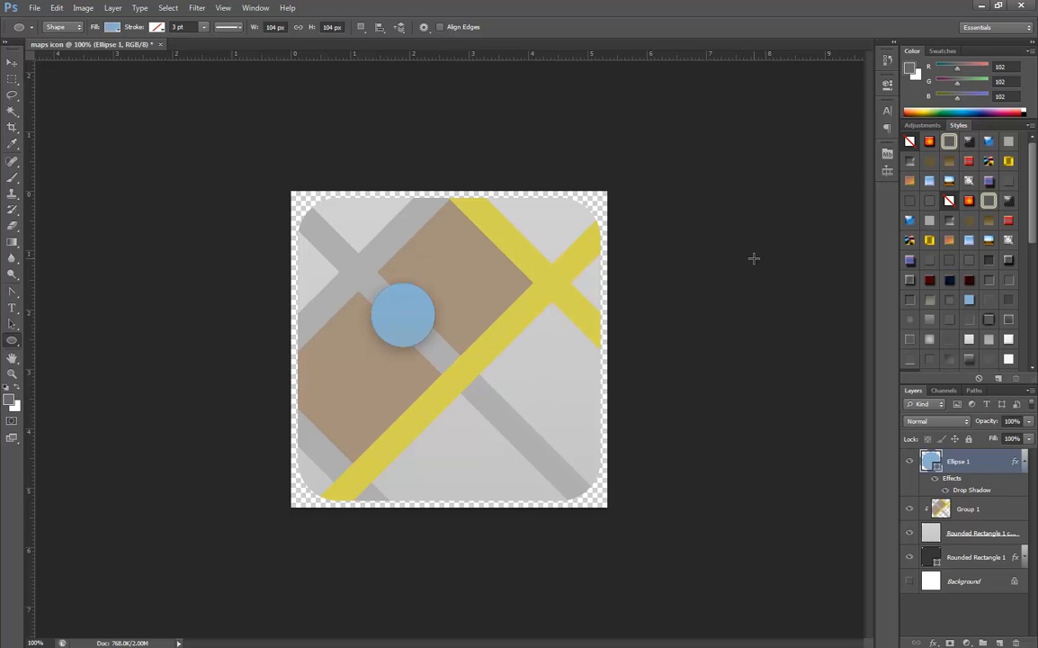
{"action": "left_click", "coordinate": [1023, 462]}
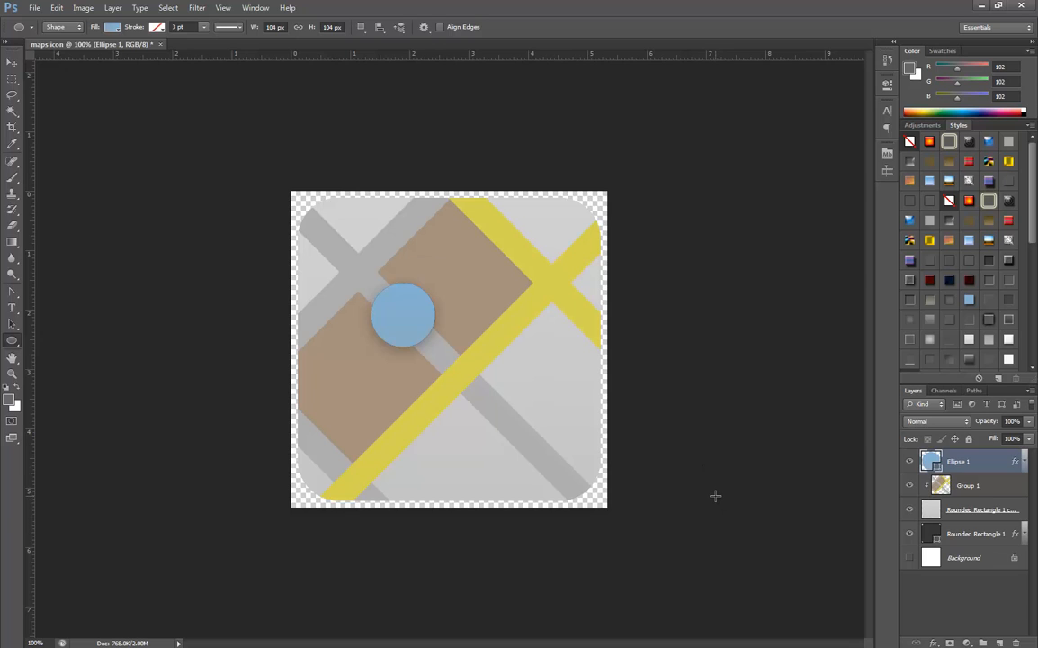
Step: Place a duplicate of Rounded Rectangle 1 above Ellipse 1 in the layer stack and clear its layer style
{"action": "left_click", "coordinate": [973, 536]}
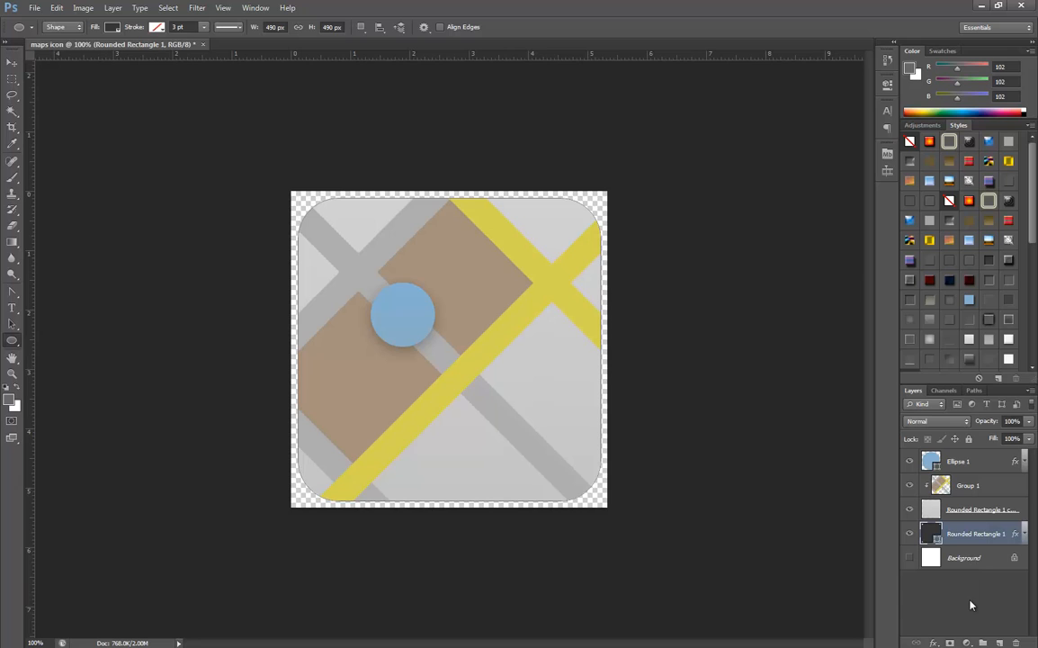
{"action": "key", "text": "ctrl+j"}
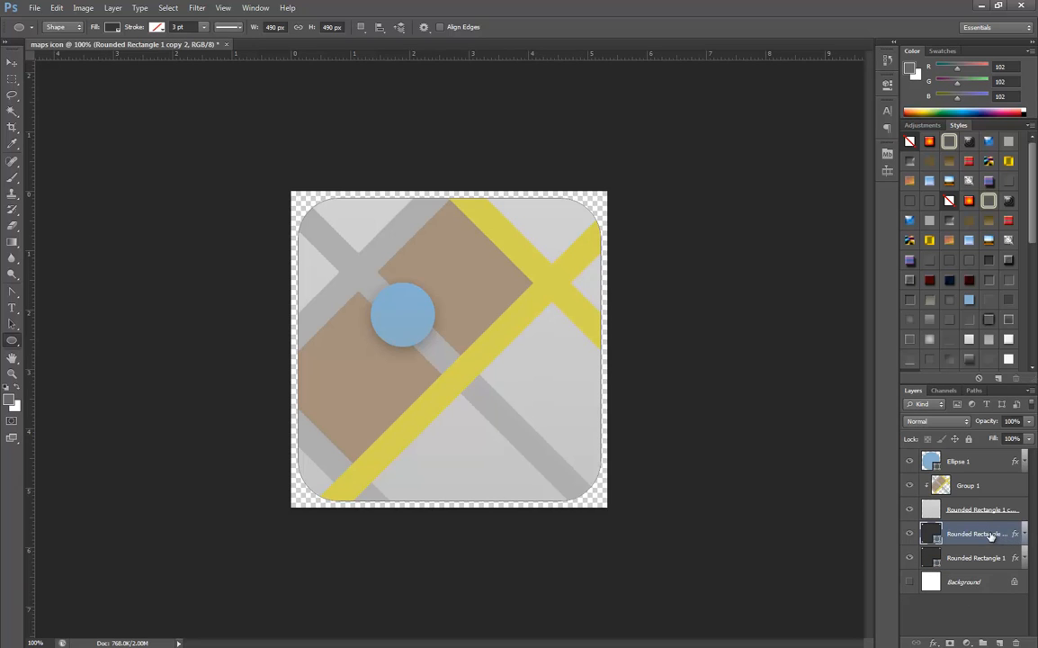
{"action": "left_click_drag", "start_coordinate": [990, 534], "coordinate": [987, 457]}
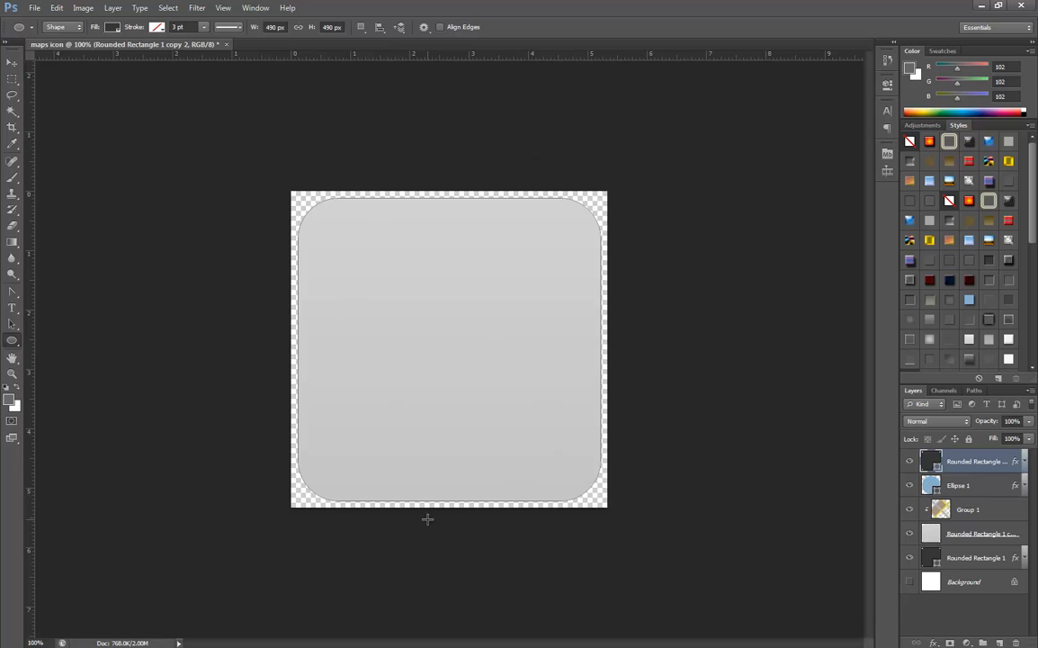
{"action": "right_click", "coordinate": [936, 463]}
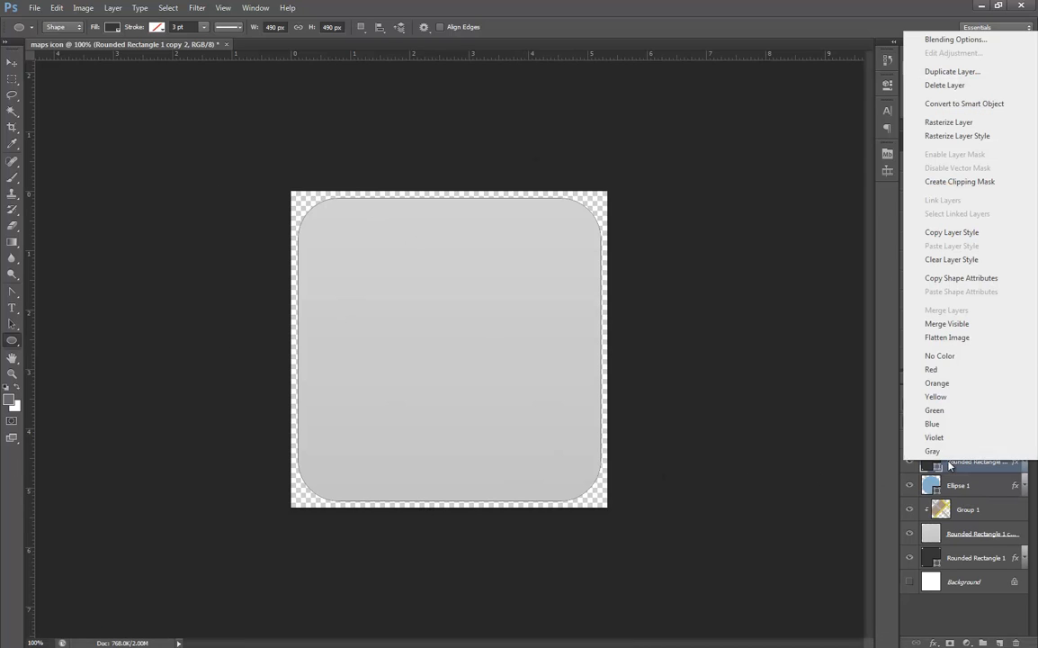
{"action": "left_click", "coordinate": [947, 259]}
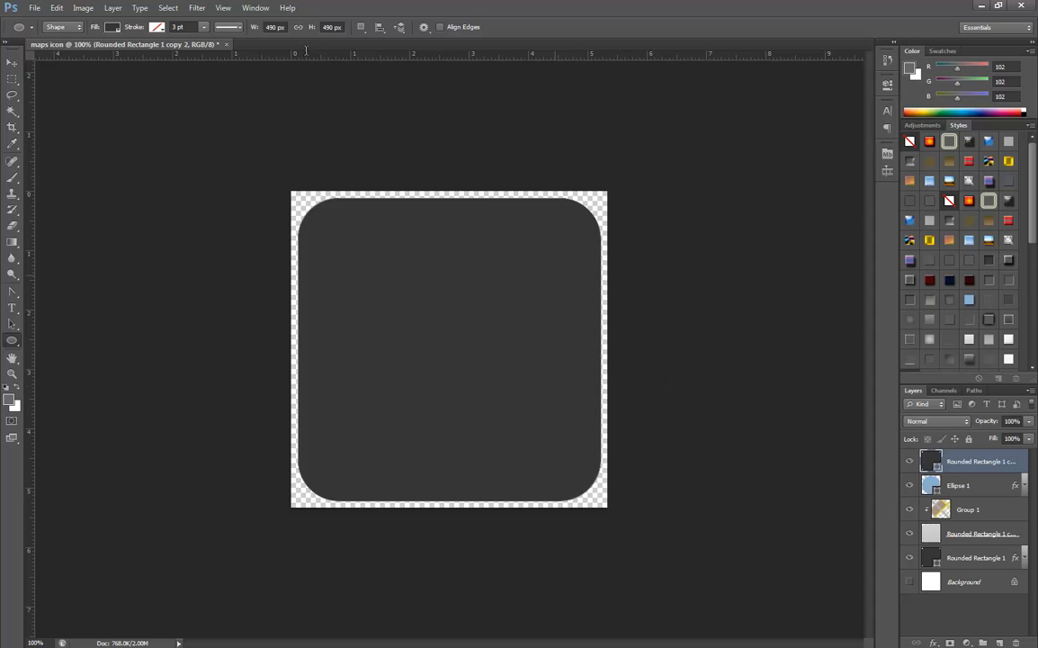
Step: Add a gradient overlay to the topmost rounded rectangle copy using the Foreground to Transparent preset
{"action": "left_click", "coordinate": [934, 642]}
{"action": "left_click", "coordinate": [949, 594]}
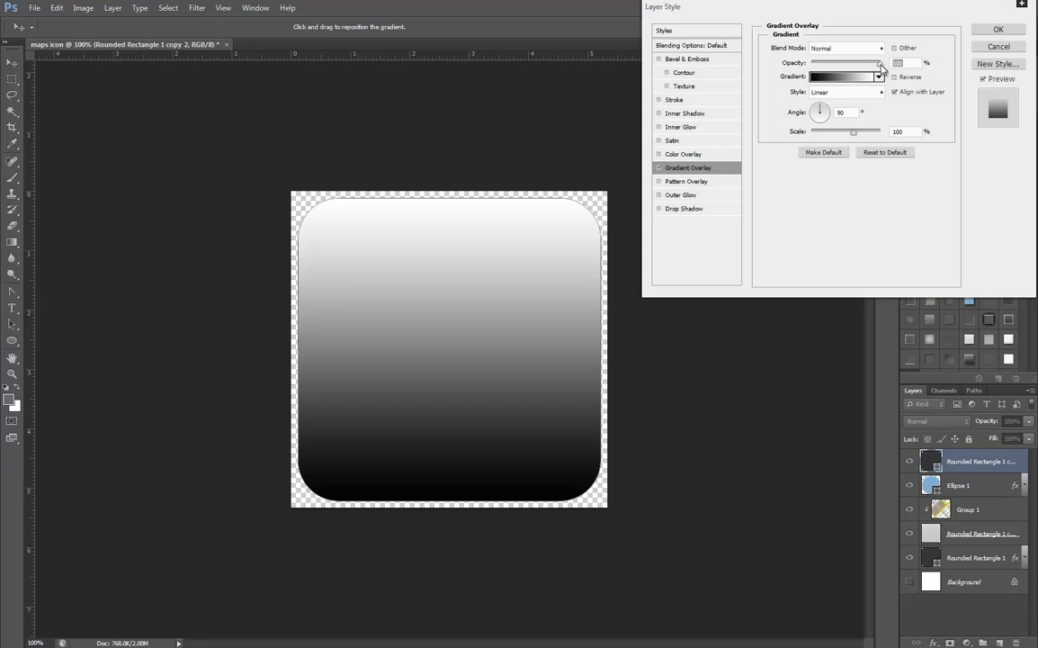
{"action": "left_click", "coordinate": [879, 77]}
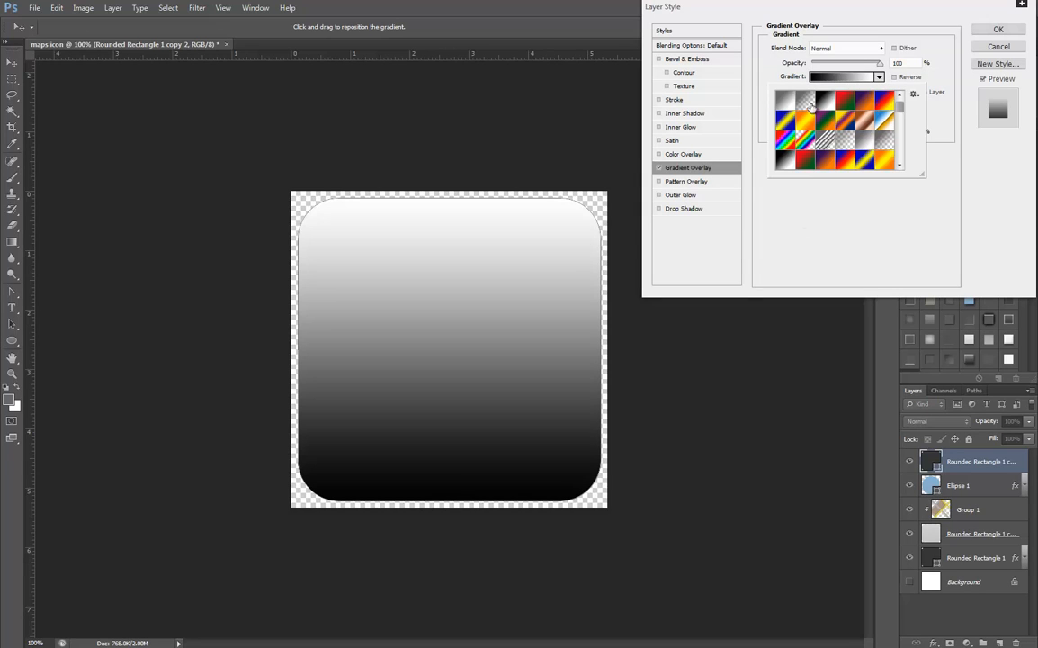
{"action": "left_click", "coordinate": [805, 99]}
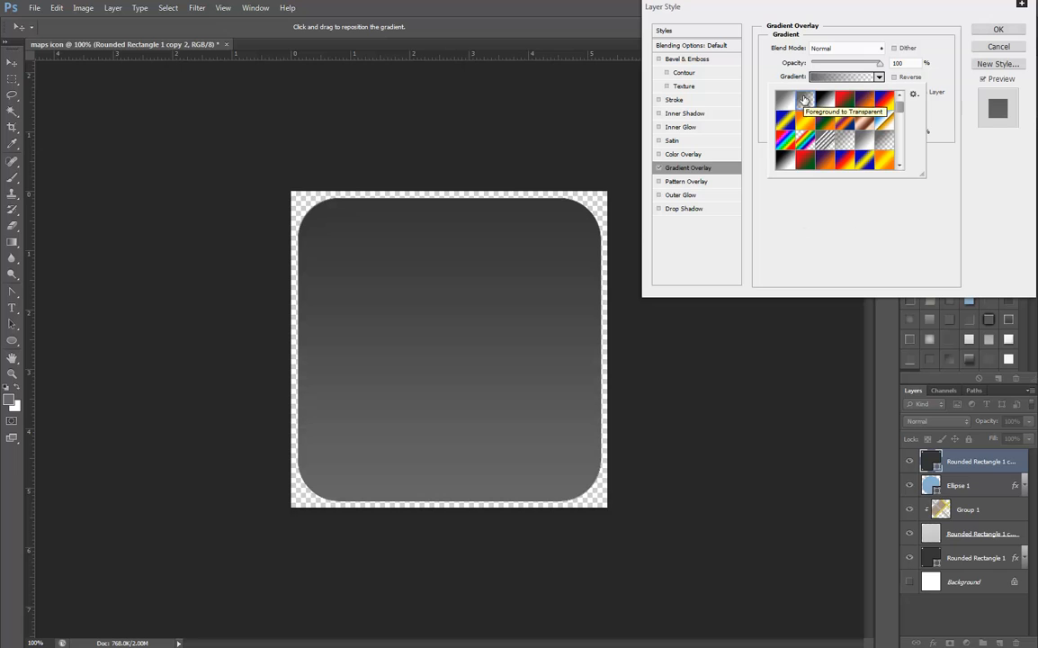
Step: Set the color stop at location 0% of the overlay gradient to white, #ffffff
{"action": "left_click", "coordinate": [841, 77]}
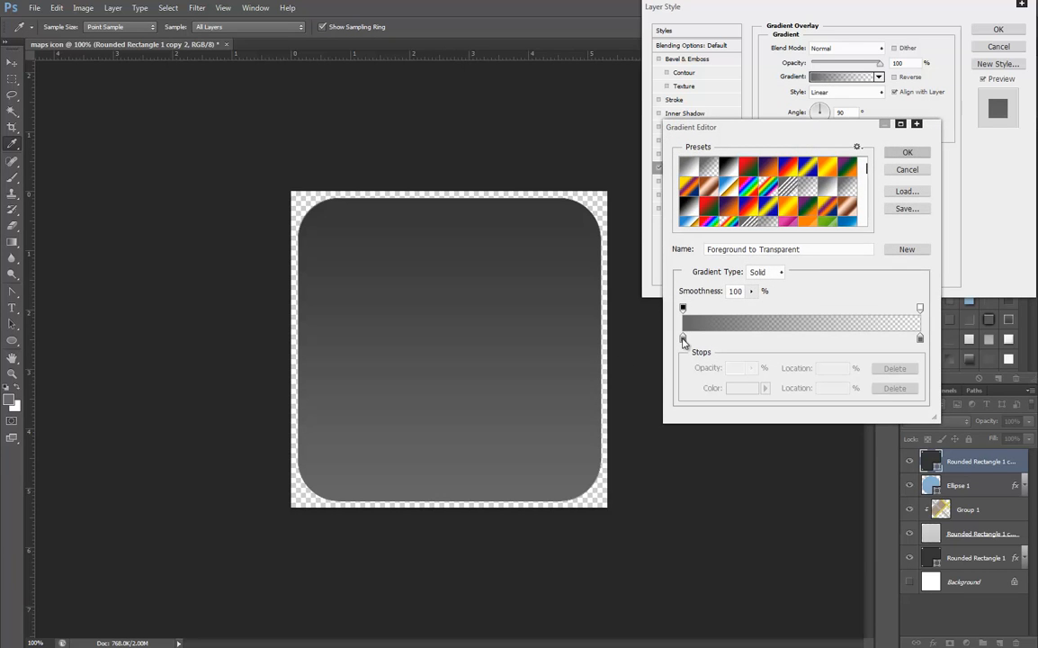
{"action": "double_click", "coordinate": [683, 339]}
{"action": "left_click_drag", "start_coordinate": [694, 154], "coordinate": [640, 97]}
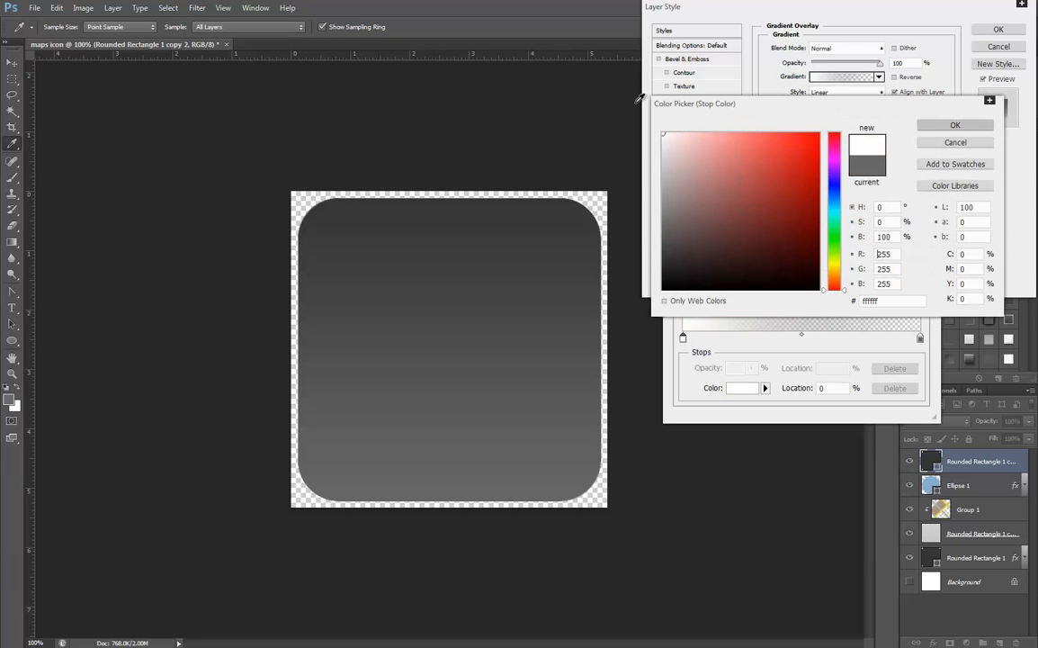
{"action": "left_click", "coordinate": [959, 127]}
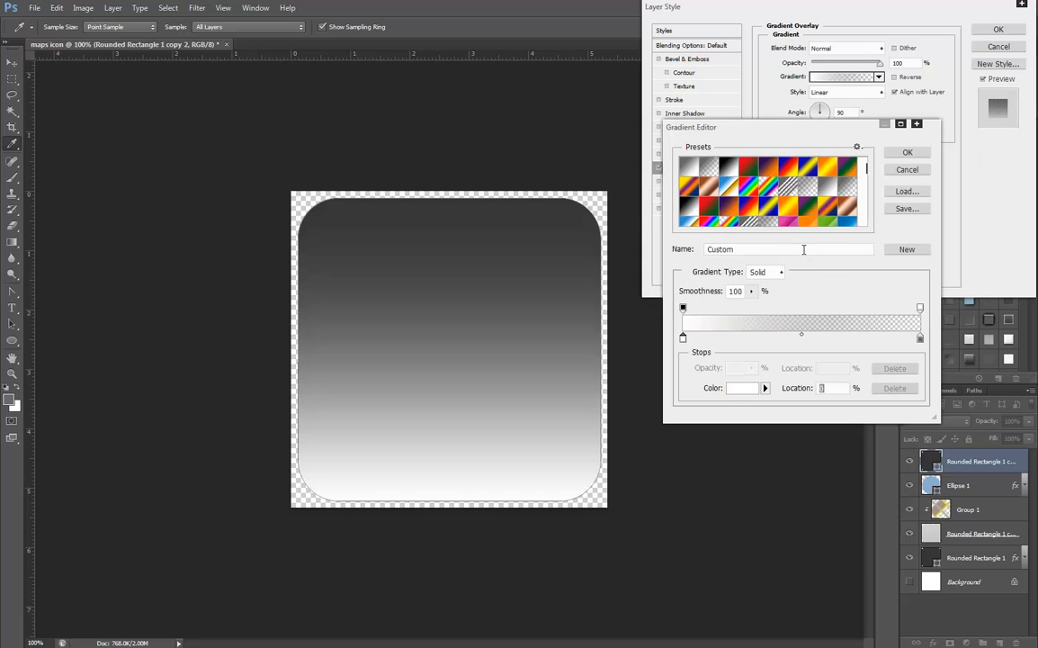
{"action": "left_click", "coordinate": [920, 341]}
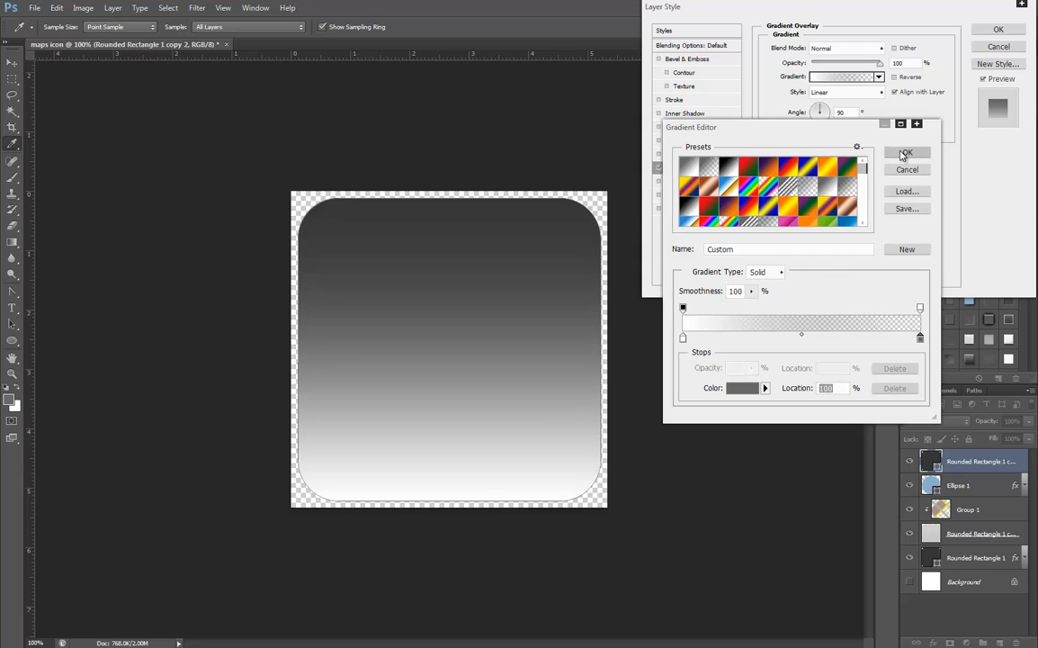
{"action": "left_click", "coordinate": [904, 153]}
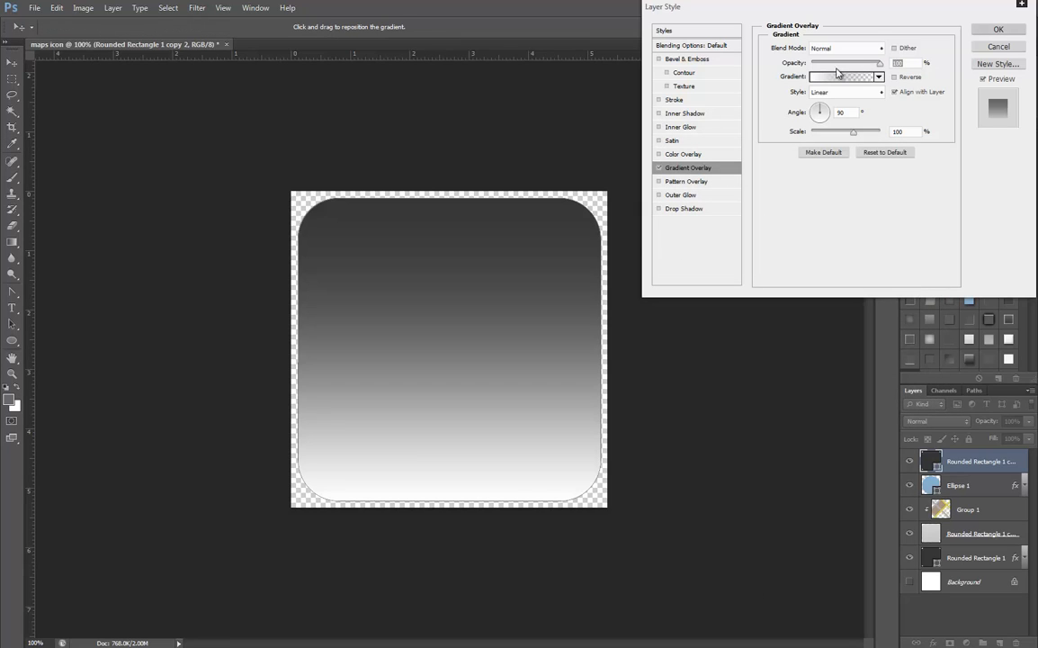
Step: Change the gradient overlay's style to Radial and raise its scale to the maximum
{"action": "left_click", "coordinate": [877, 94]}
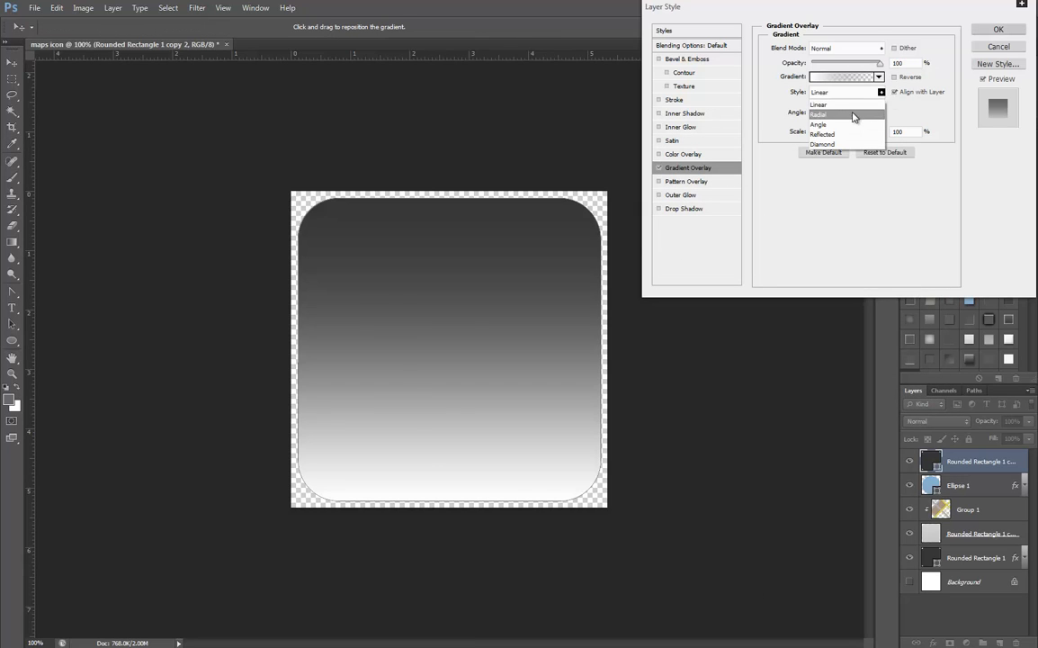
{"action": "left_click", "coordinate": [855, 110]}
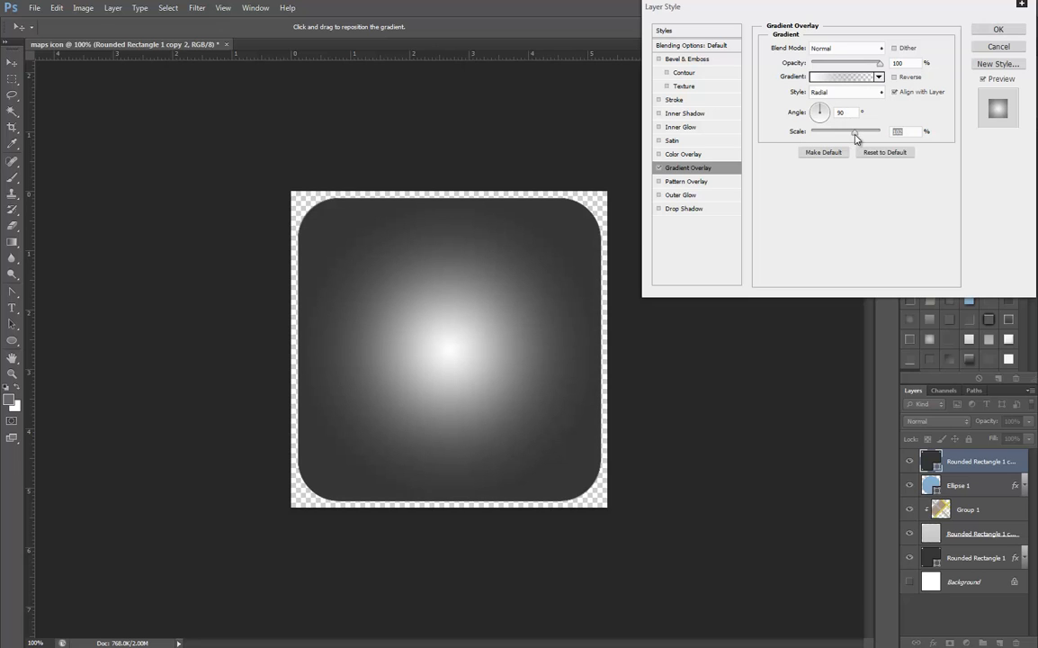
{"action": "left_click_drag", "start_coordinate": [855, 131], "coordinate": [1003, 246]}
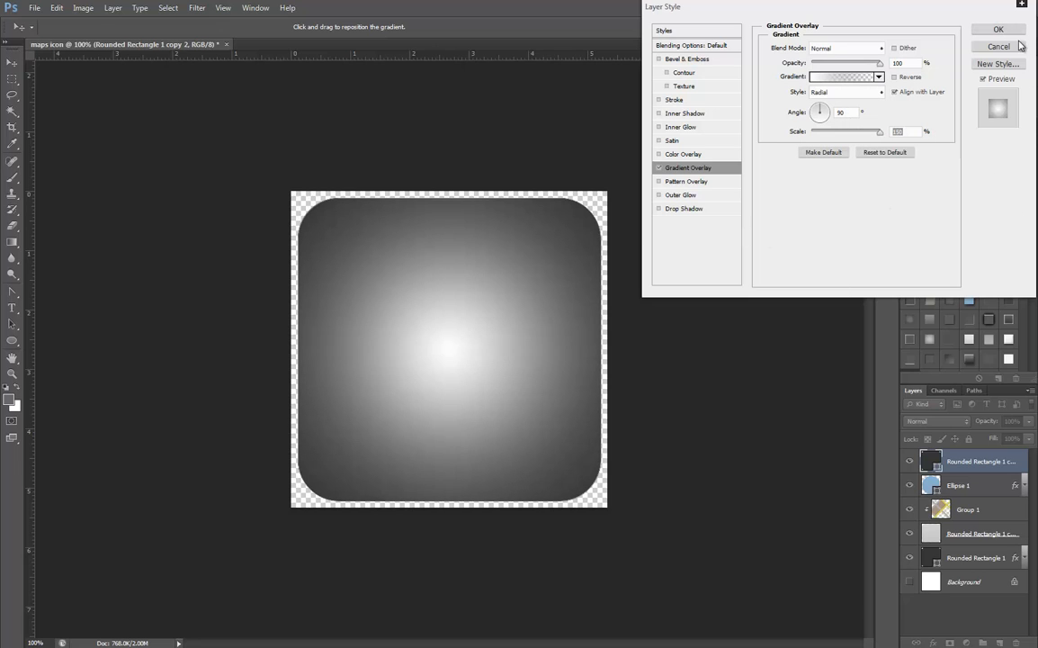
Step: Accept the gradient overlay, rasterize the topmost rounded rectangle copy and add uniform noise with an amount of 4%
{"action": "key", "text": "Return"}
{"action": "key", "text": "u"}
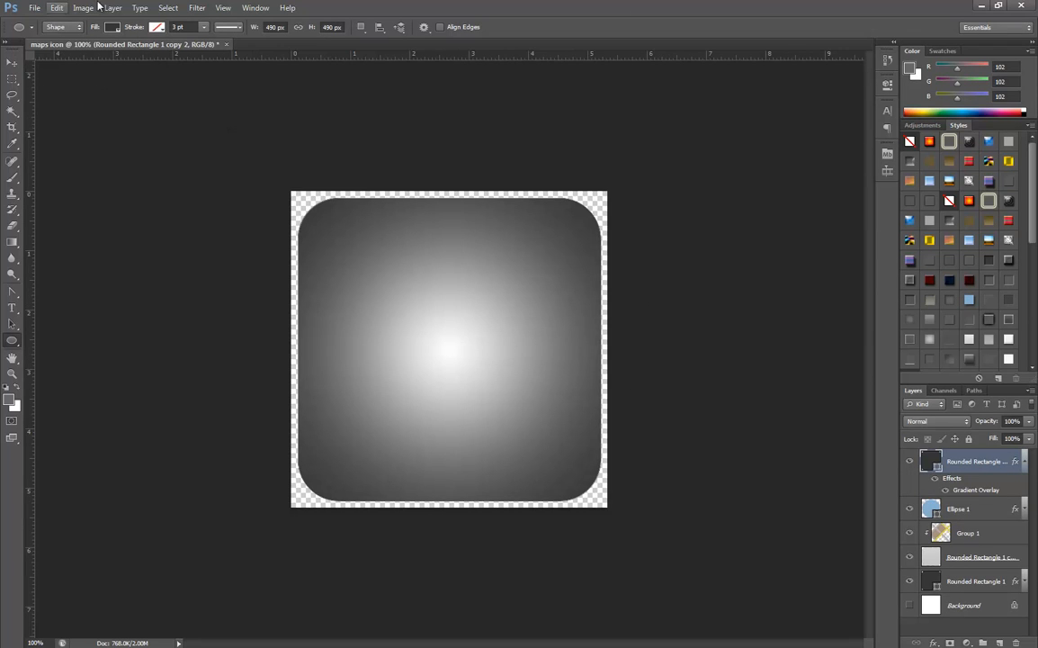
{"action": "left_click", "coordinate": [196, 8]}
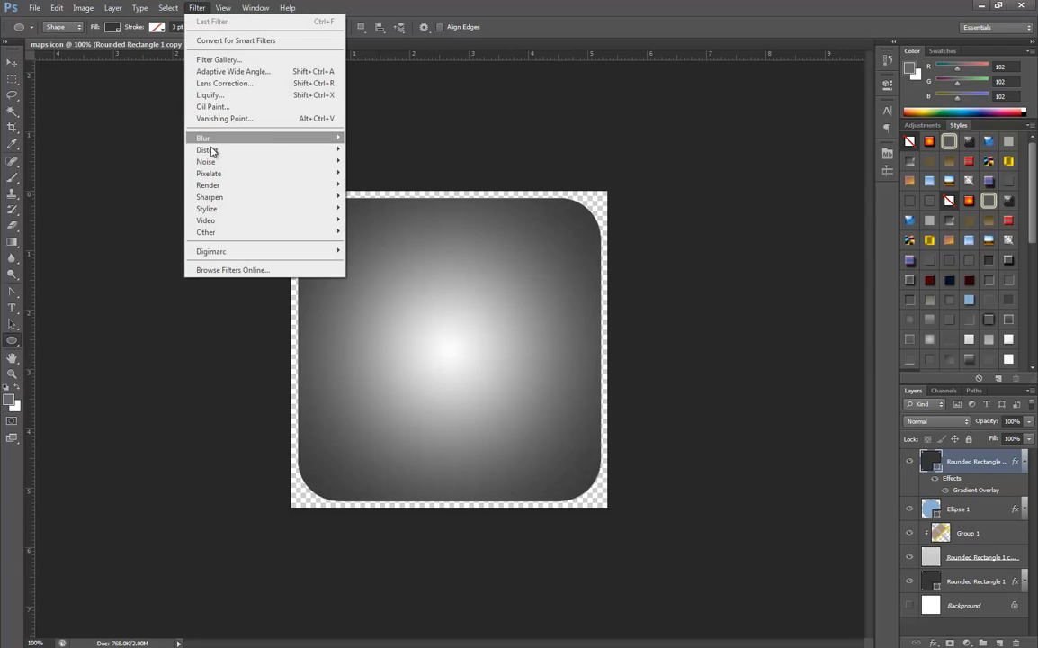
{"action": "mouse_move", "coordinate": [290, 165]}
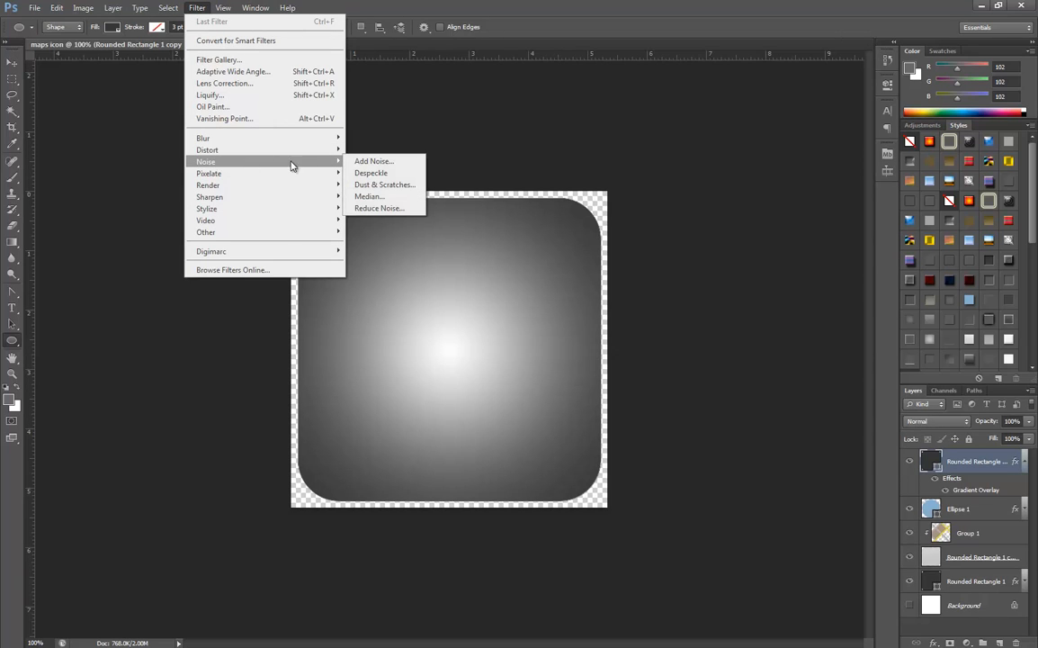
{"action": "left_click", "coordinate": [373, 160]}
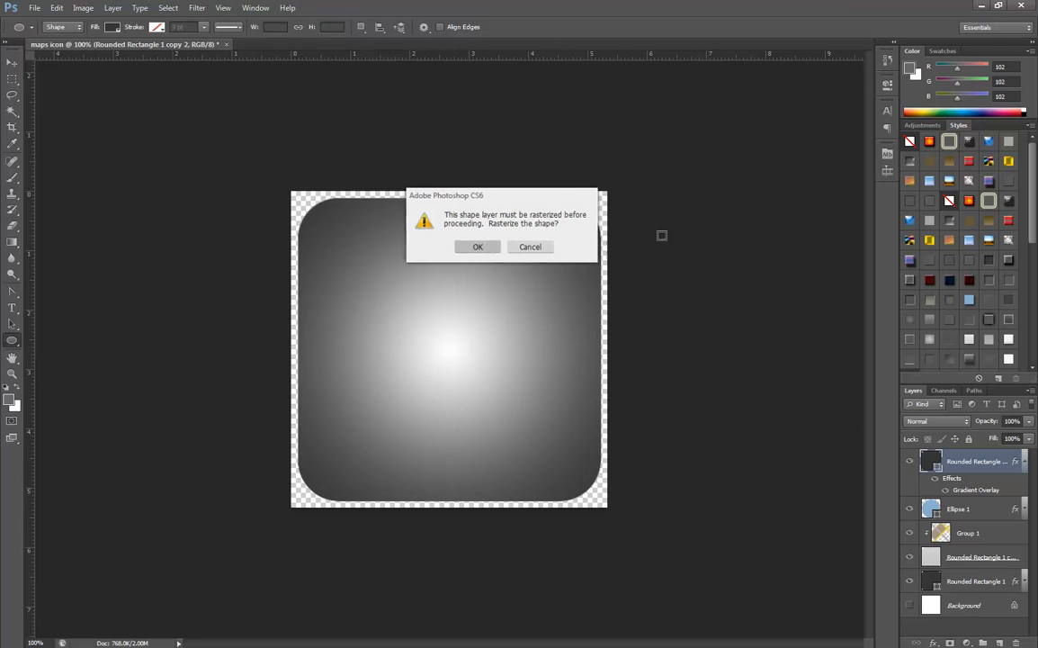
{"action": "key", "text": "Return"}
{"action": "left_click_drag", "start_coordinate": [555, 124], "coordinate": [693, 223]}
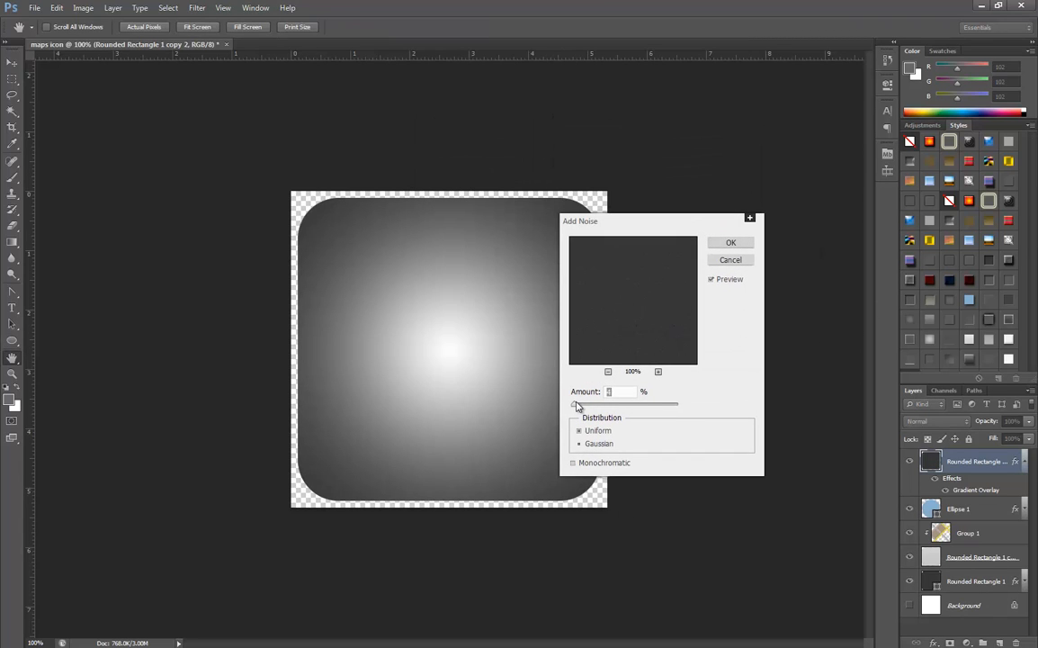
{"action": "mouse_move", "coordinate": [573, 404]}
{"action": "left_mouse_down"}
{"action": "mouse_move", "coordinate": [635, 404]}
{"action": "mouse_move", "coordinate": [573, 415]}
{"action": "left_mouse_up"}
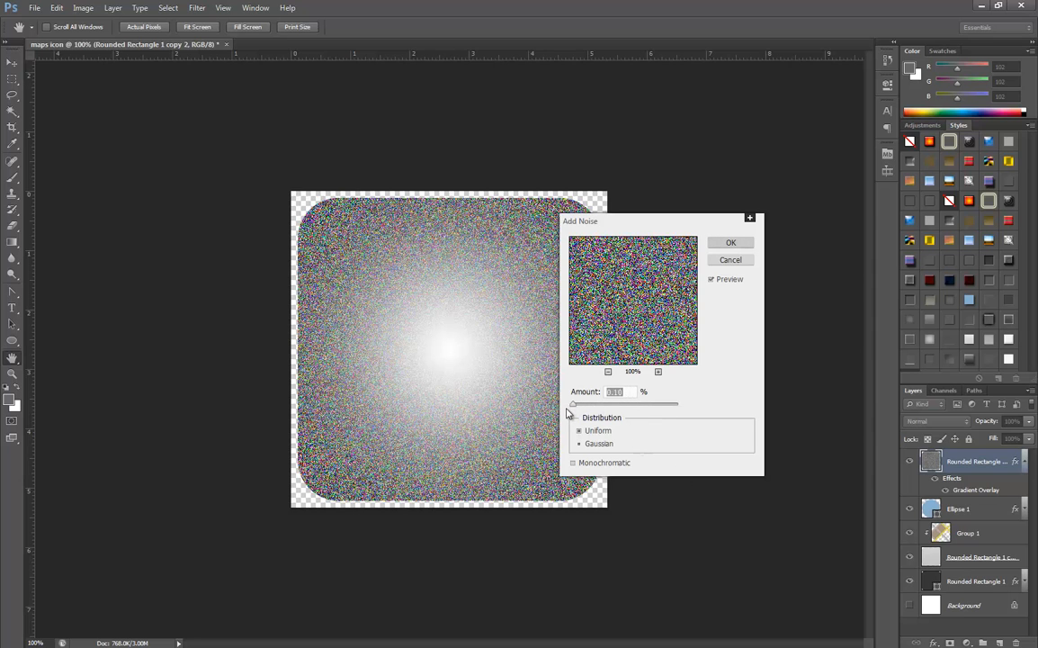
{"action": "double_click", "coordinate": [619, 392]}
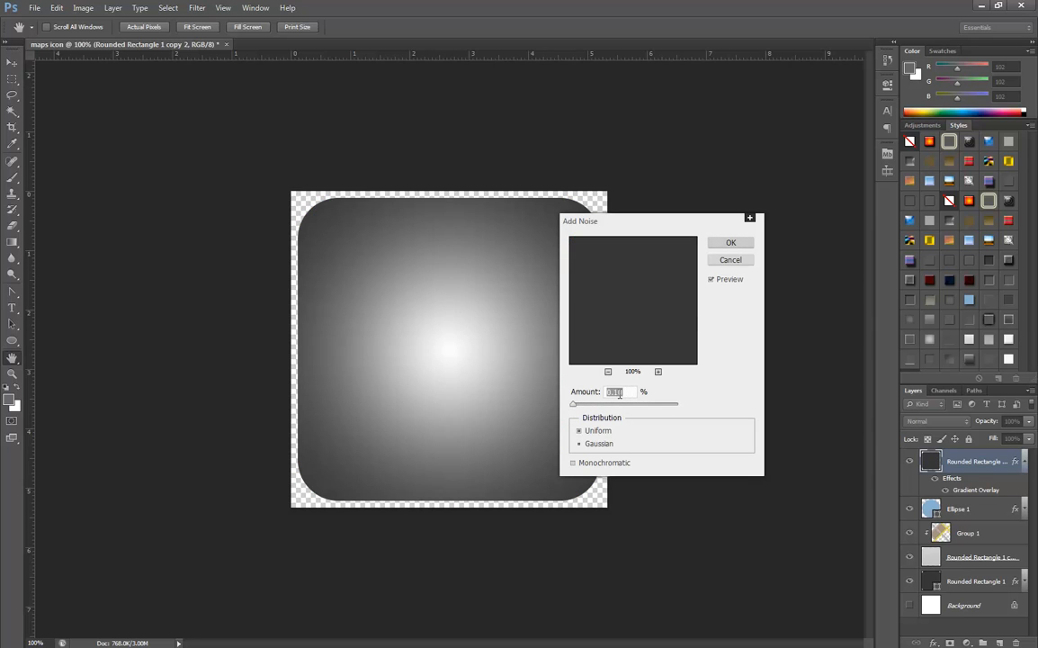
{"action": "type", "text": "4"}
{"action": "left_click", "coordinate": [727, 242]}
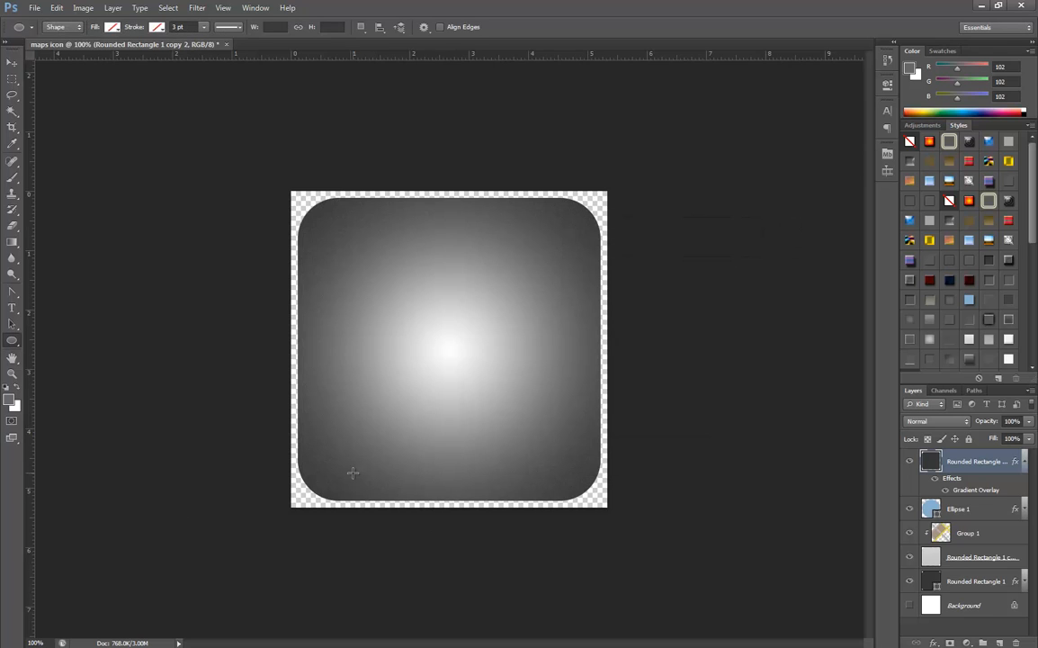
Step: Collapse the topmost rounded rectangle copy's effects list and rename the layer as Mask
{"action": "left_click", "coordinate": [1024, 461]}
{"action": "double_click", "coordinate": [978, 462]}
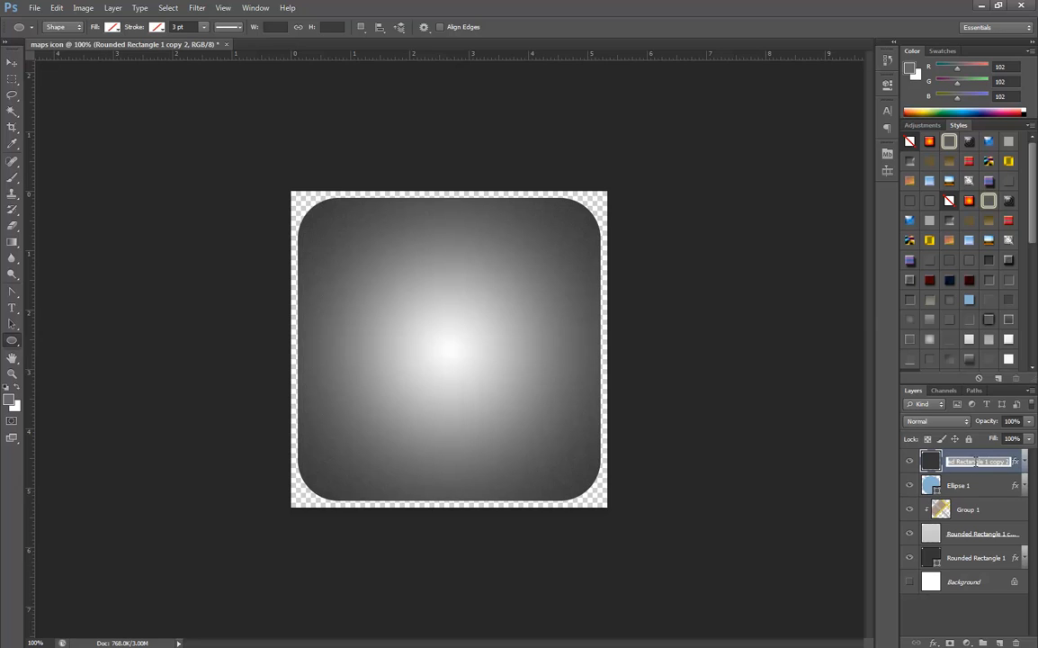
{"action": "type", "text": "Mask"}
{"action": "key", "text": "Return"}
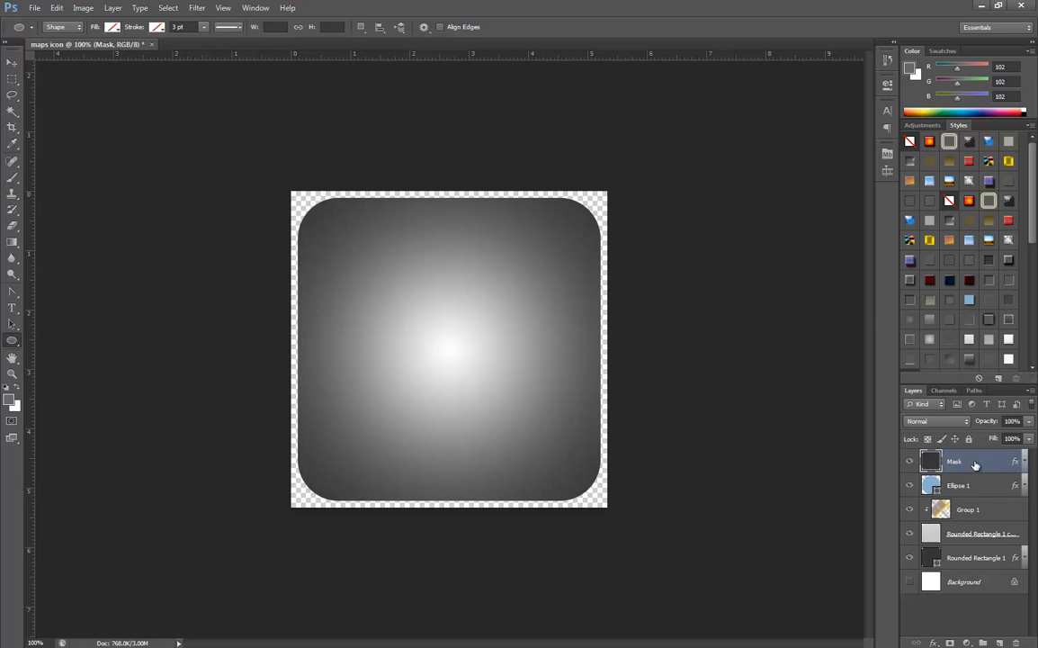
Step: Lower the Mask layer's opacity to 13%
{"action": "left_click", "coordinate": [1013, 421]}
{"action": "type", "text": "1"}
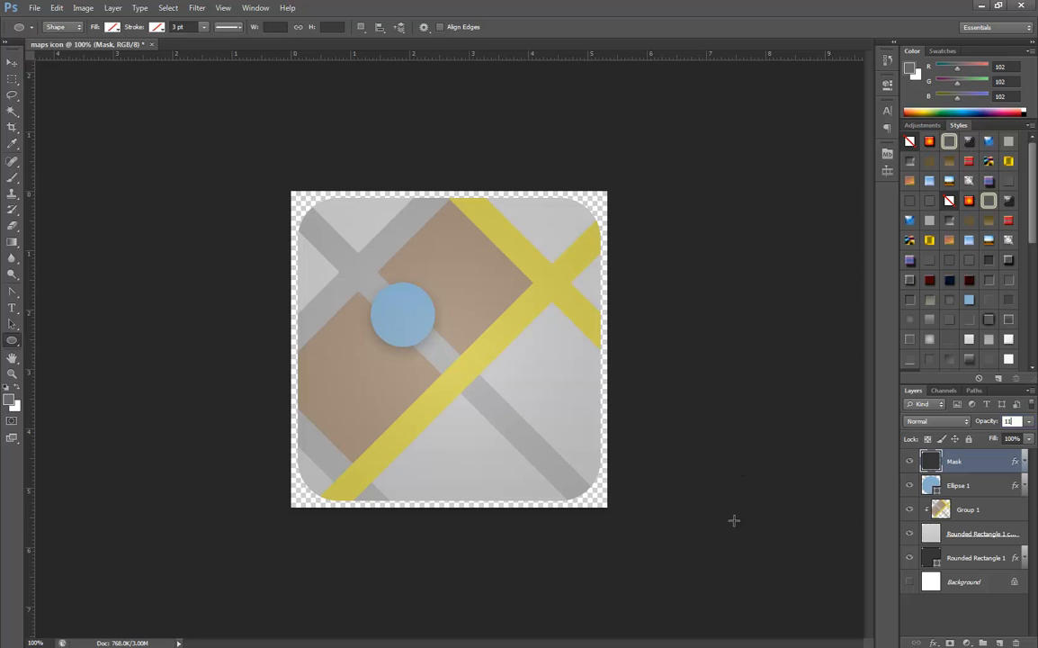
{"action": "type", "text": "5"}
{"action": "key", "text": "Return"}
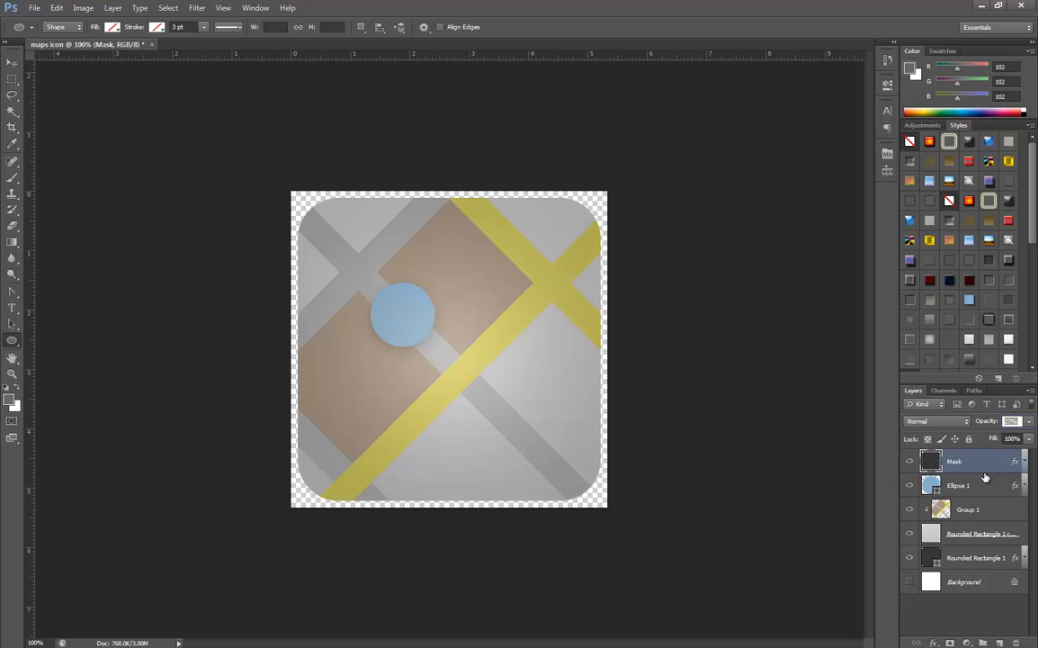
{"action": "left_click_drag", "start_coordinate": [995, 427], "coordinate": [981, 427]}
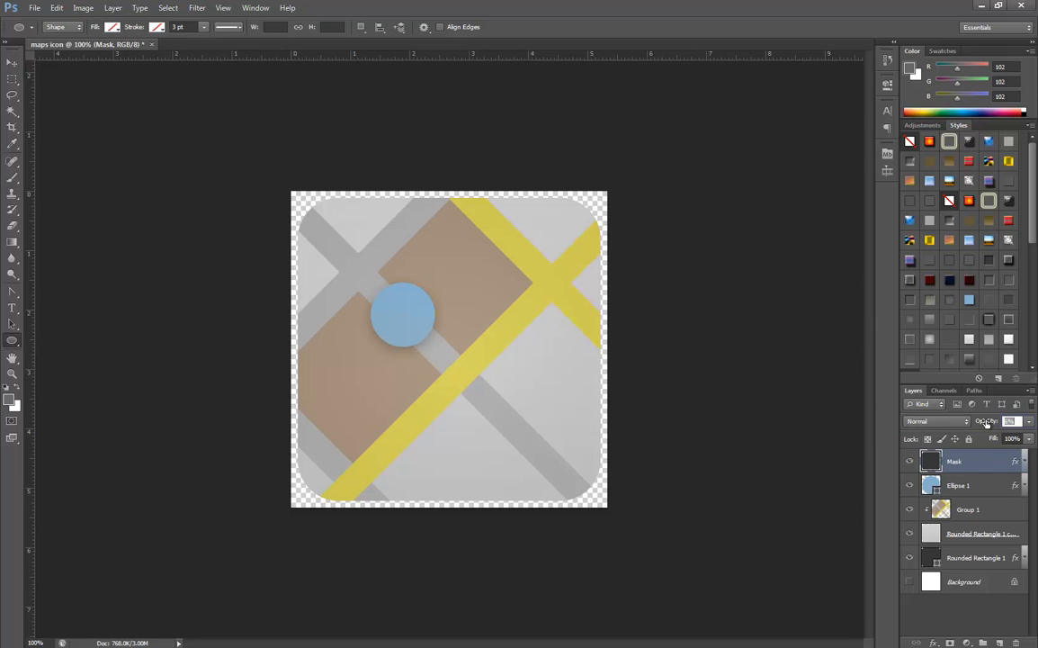
{"action": "left_click_drag", "start_coordinate": [976, 423], "coordinate": [980, 425]}
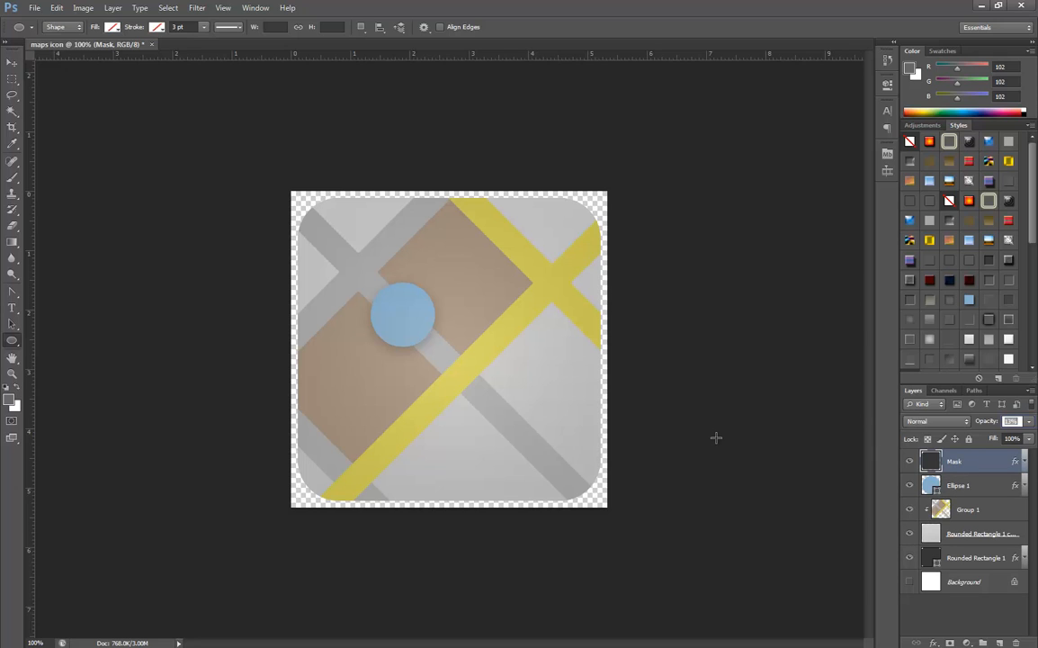
{"action": "left_click", "coordinate": [681, 403]}
{"action": "key", "text": "Escape"}
Step: Reposition the Mask layer and scale it proportionally to about 166% so it extends past the canvas on every side
{"action": "key", "text": "v"}
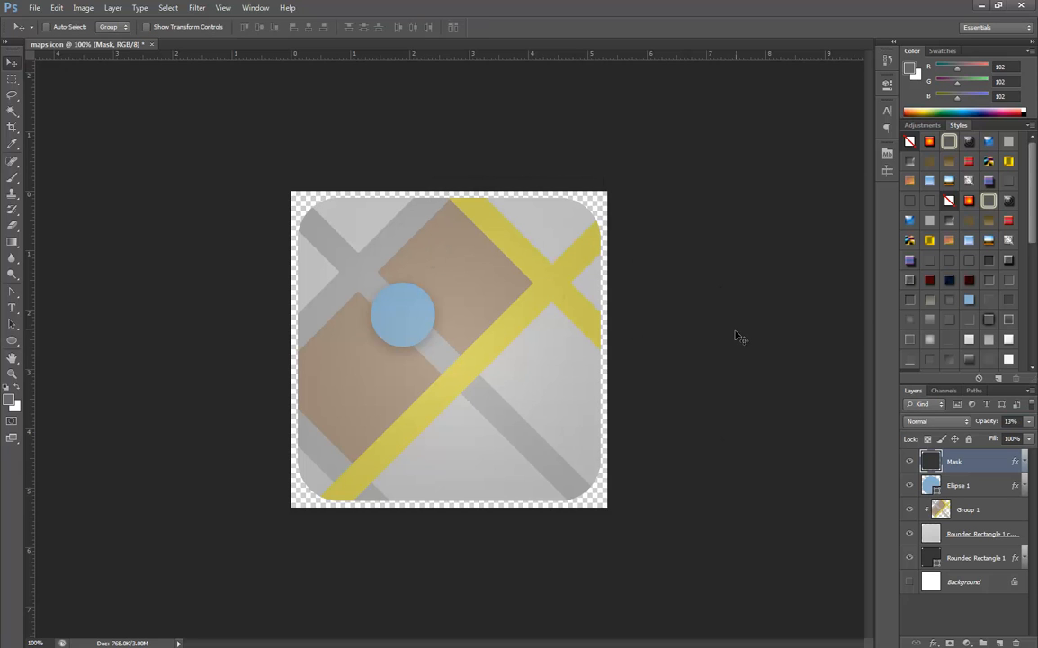
{"action": "mouse_move", "coordinate": [469, 315]}
{"action": "left_mouse_down"}
{"action": "mouse_move", "coordinate": [413, 292]}
{"action": "mouse_move", "coordinate": [415, 271]}
{"action": "mouse_move", "coordinate": [484, 301]}
{"action": "left_mouse_up"}
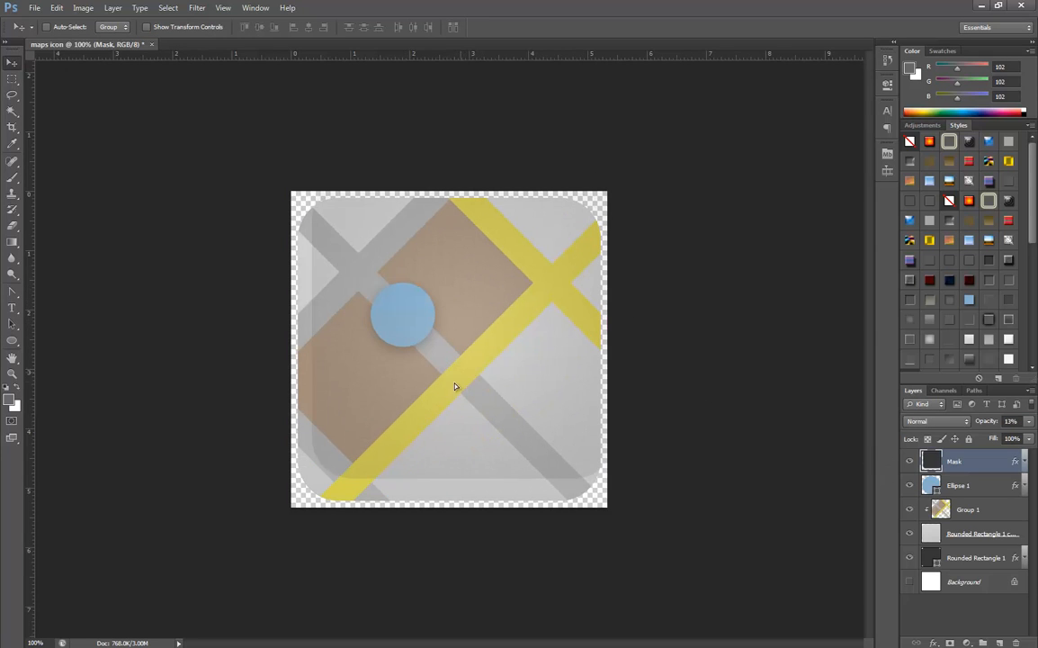
{"action": "left_click_drag", "start_coordinate": [456, 386], "coordinate": [457, 393]}
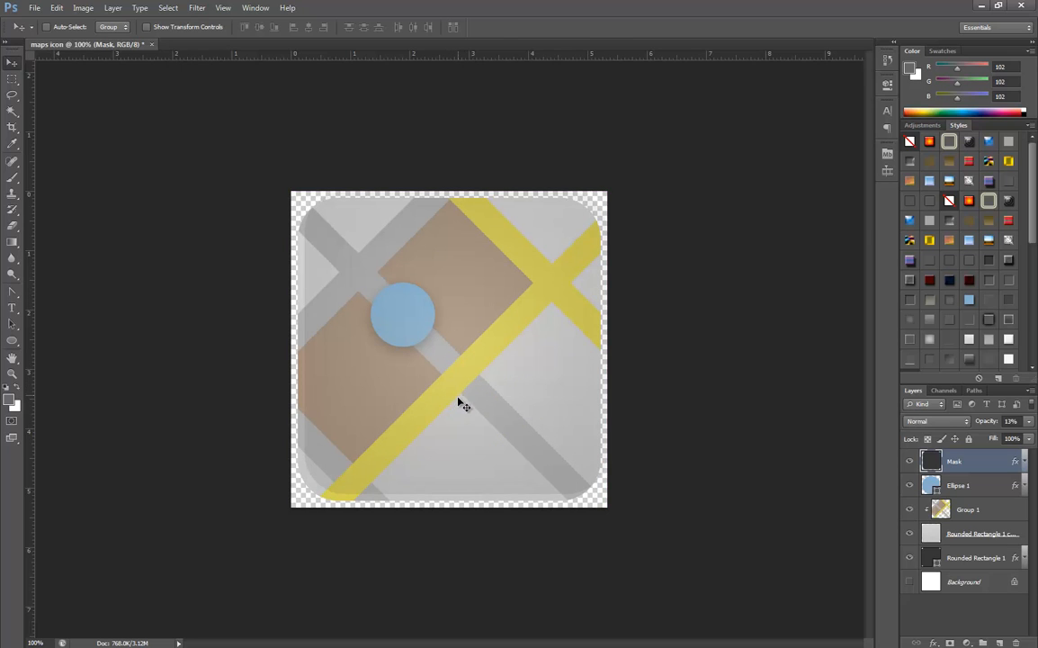
{"action": "key", "text": "ctrl+t"}
{"action": "left_click_drag", "start_coordinate": [608, 494], "coordinate": [698, 556]}
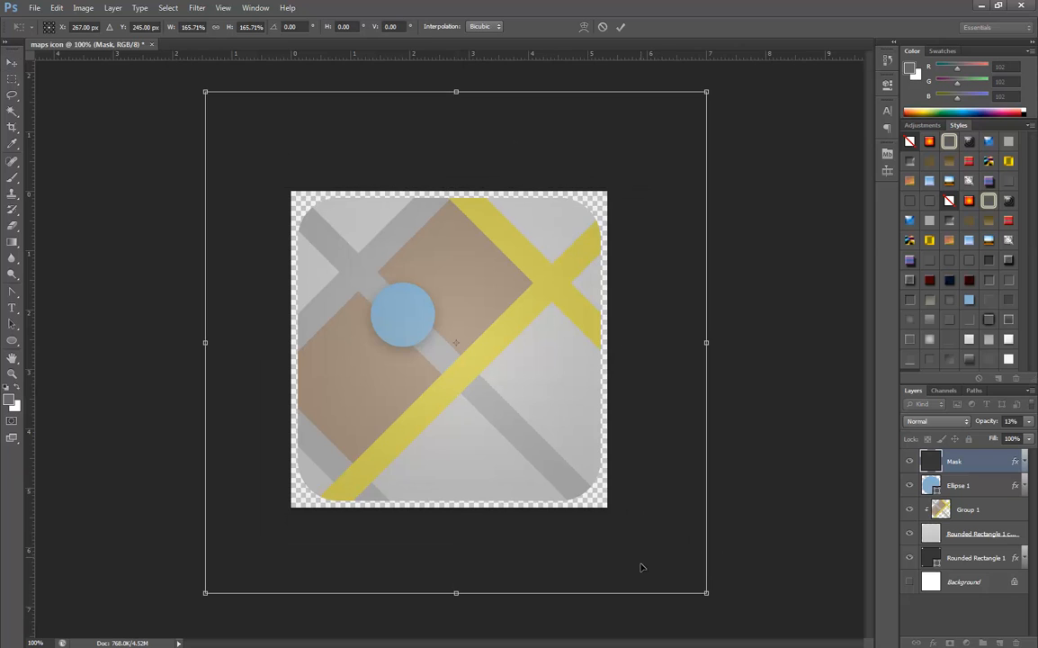
{"action": "key", "text": "Return"}
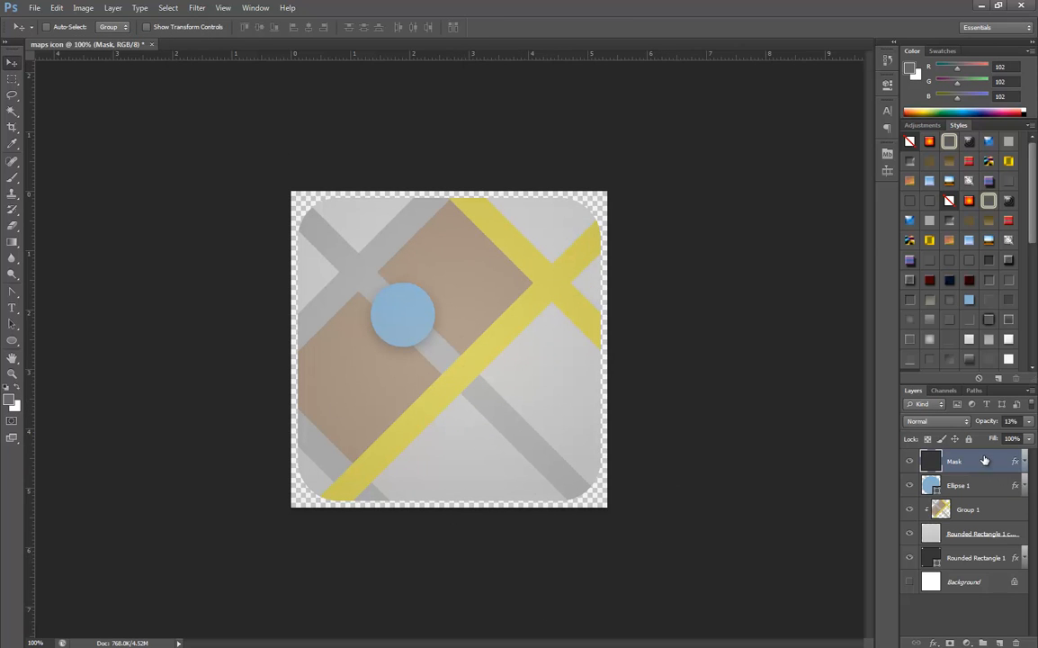
Step: Try to clip the Mask layer to the Ellipse 1 layer beneath it
{"action": "mouse_move", "coordinate": [987, 487]}
{"action": "left_mouse_down"}
{"action": "mouse_move", "coordinate": [990, 509]}
{"action": "mouse_move", "coordinate": [990, 490]}
{"action": "left_mouse_up"}
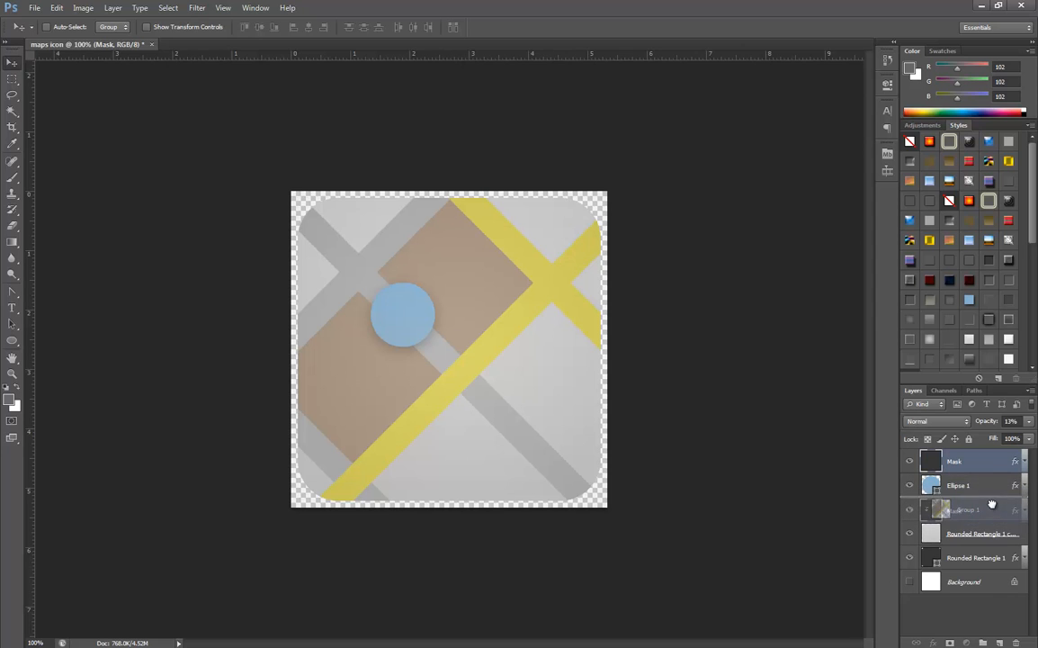
{"action": "right_click", "coordinate": [934, 462]}
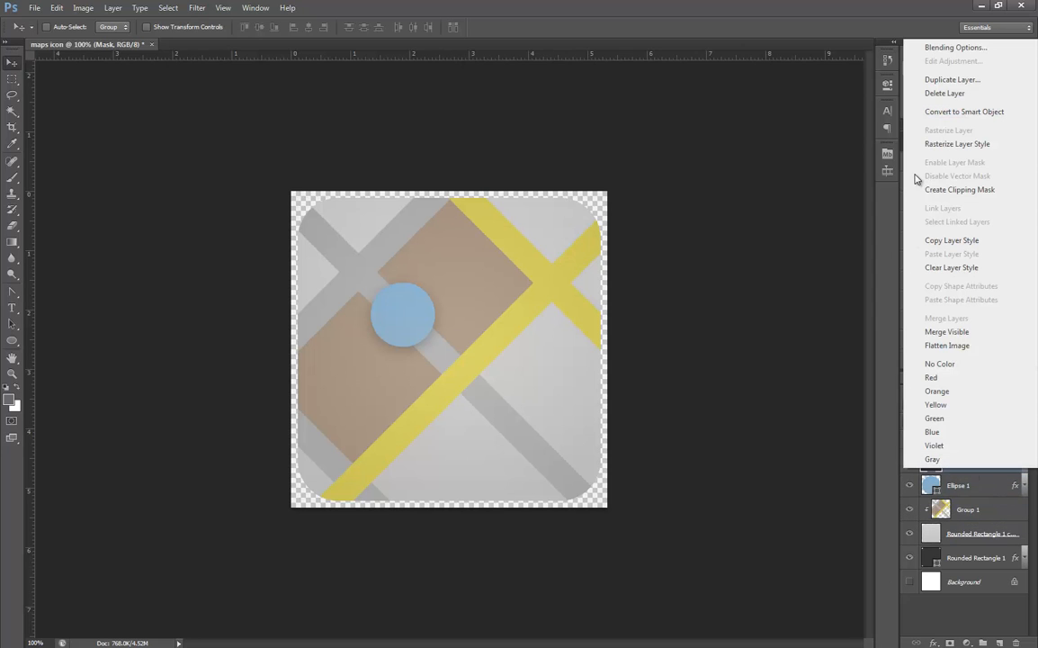
{"action": "left_click", "coordinate": [936, 189]}
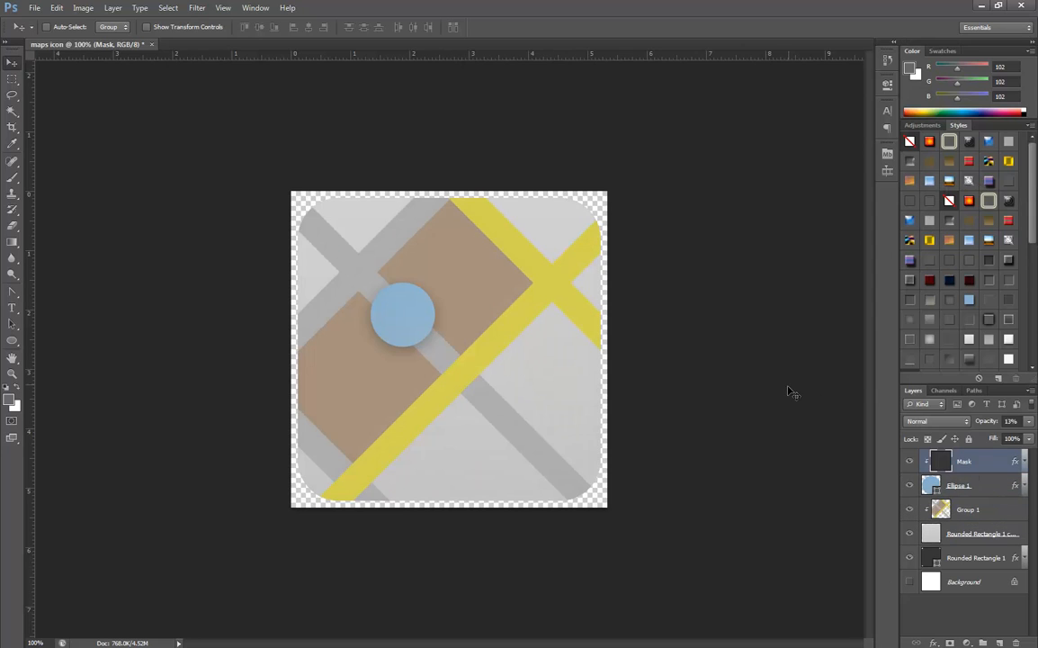
Step: Try the Mask layer between Ellipse 1 and Group 1, check its blending options, and return it above Ellipse 1
{"action": "left_click_drag", "start_coordinate": [978, 463], "coordinate": [989, 499]}
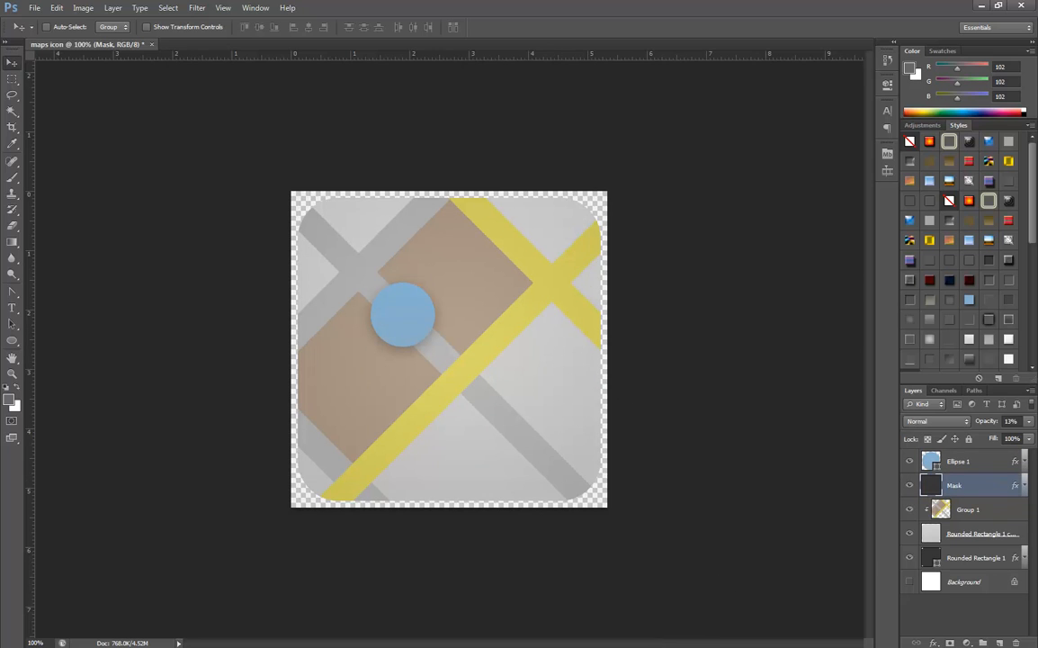
{"action": "double_click", "coordinate": [981, 485]}
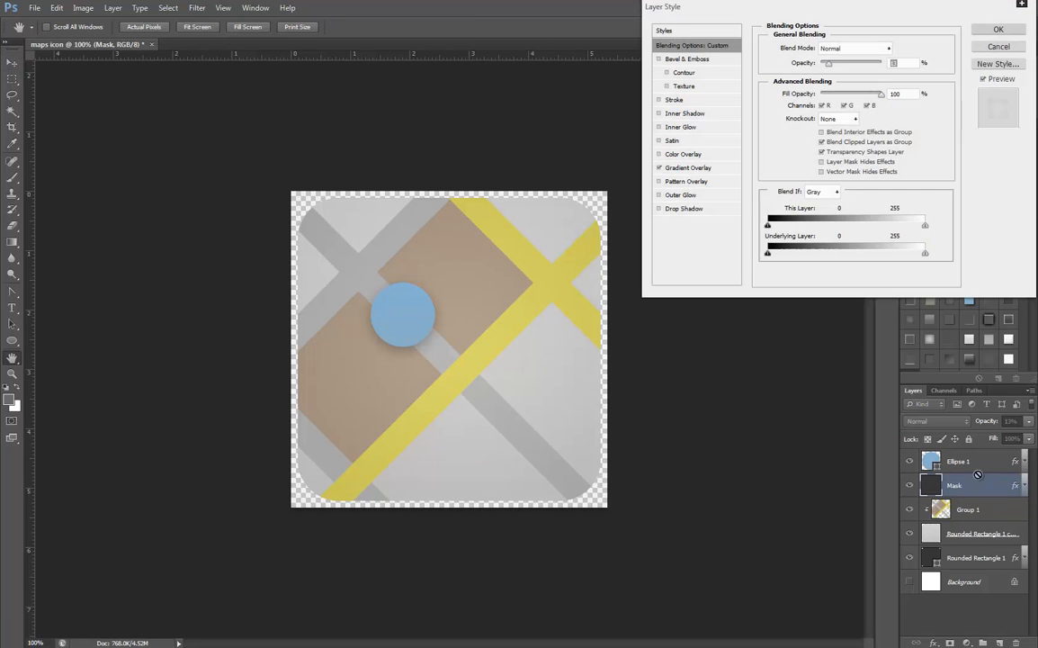
{"action": "key", "text": "Return"}
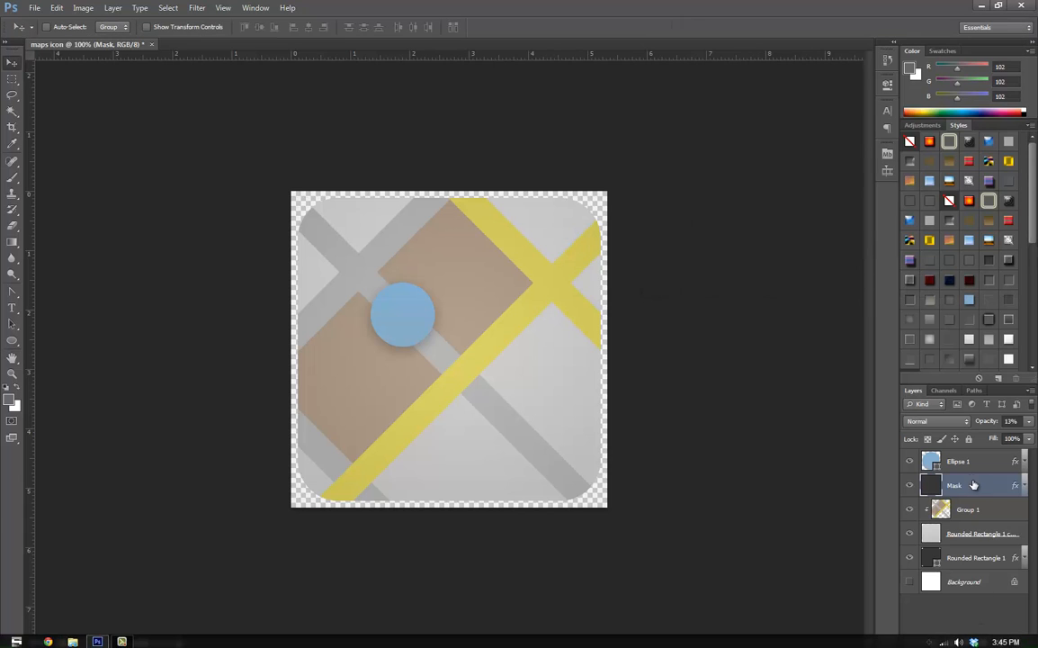
{"action": "key", "text": "ctrl+bracketright"}
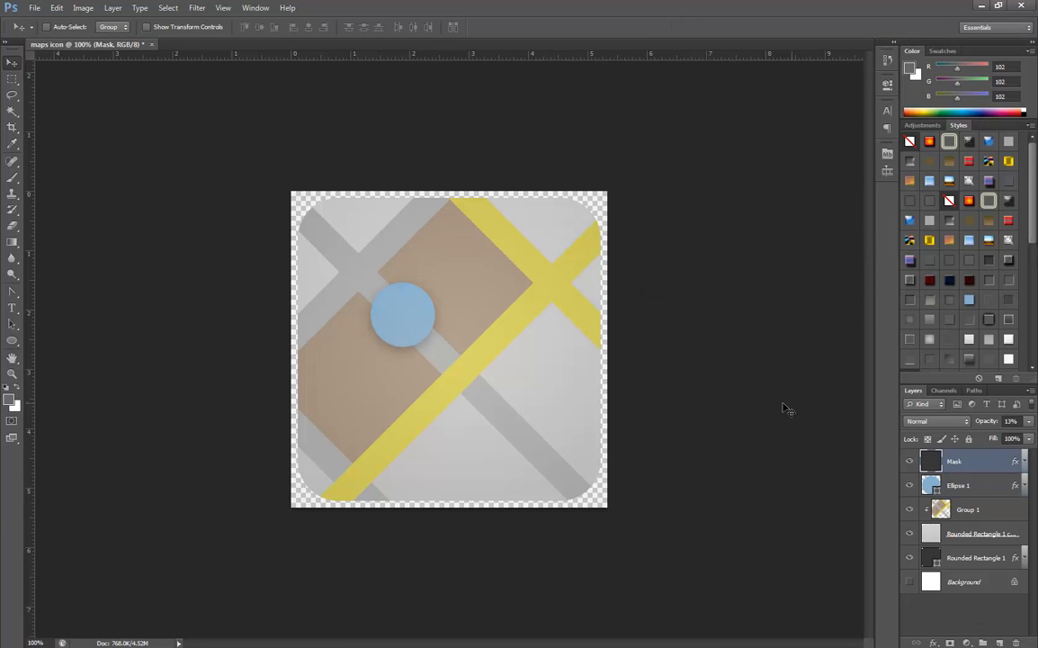
{"action": "key", "text": "ctrl+t"}
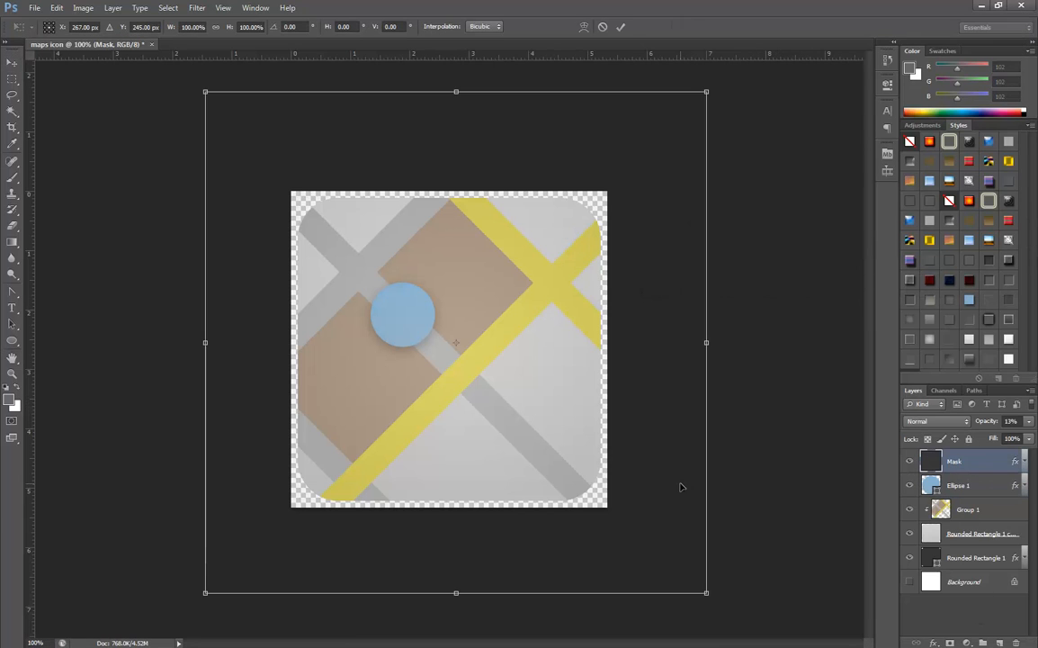
{"action": "left_click", "coordinate": [704, 584], "text": "alt"}
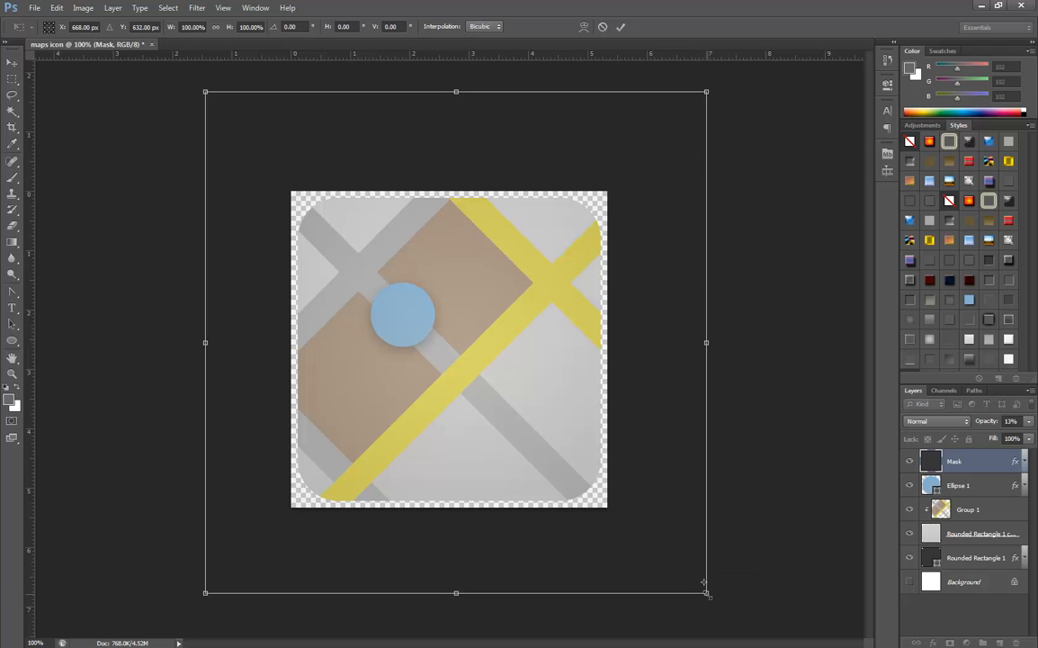
{"action": "left_click_drag", "start_coordinate": [686, 565], "coordinate": [651, 529]}
{"action": "key", "text": "ctrl+z"}
{"action": "right_click", "coordinate": [479, 354]}
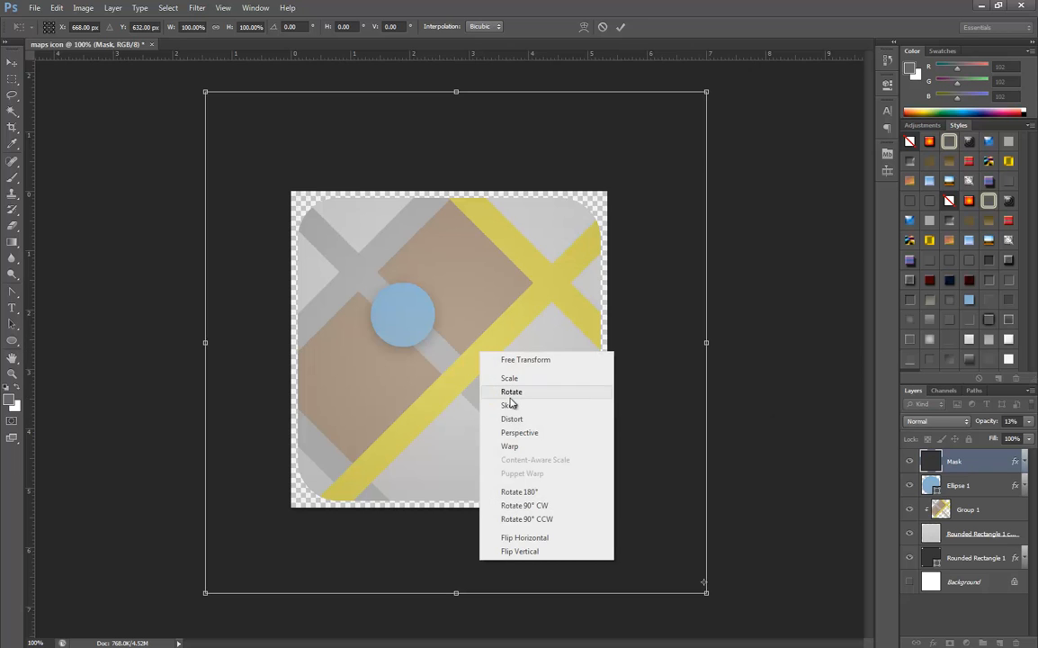
{"action": "left_click", "coordinate": [486, 360]}
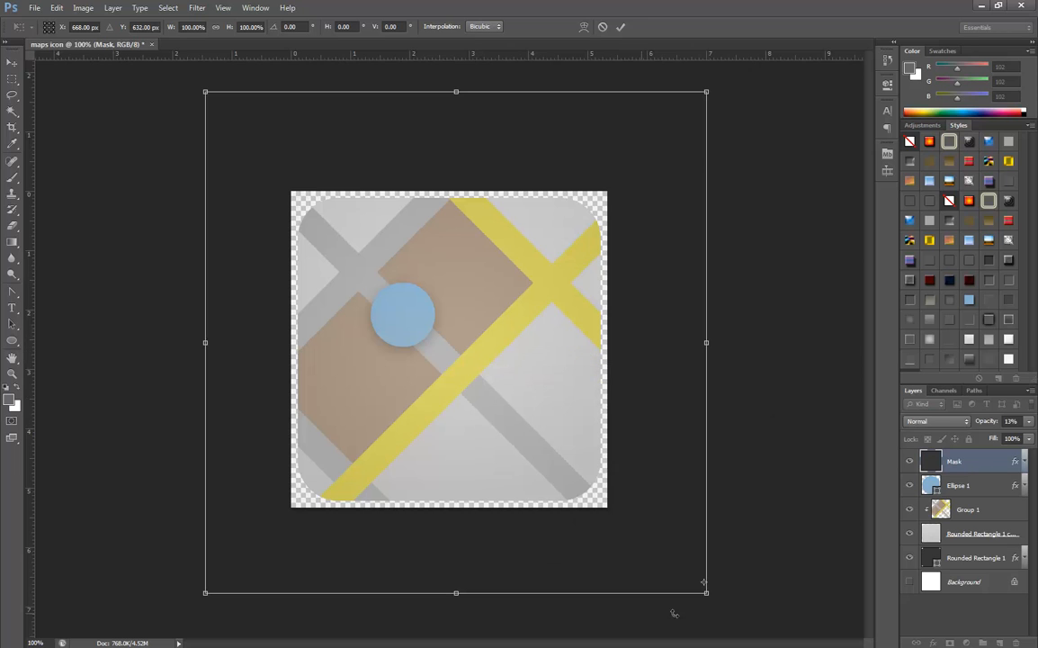
{"action": "left_click_drag", "start_coordinate": [710, 603], "coordinate": [747, 557]}
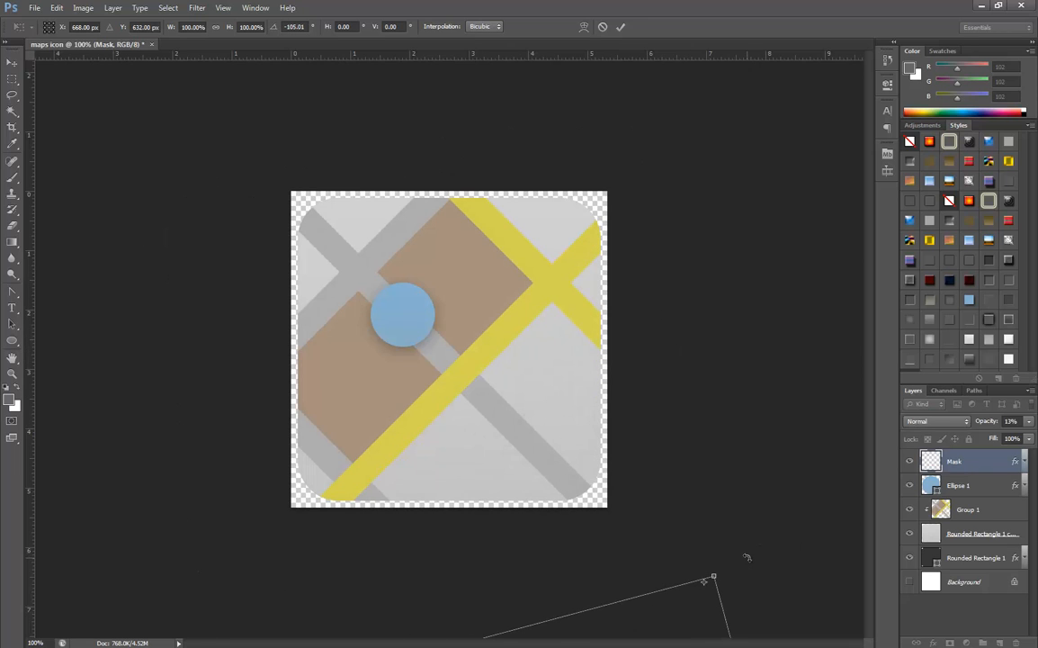
{"action": "key", "text": "ctrl+z"}
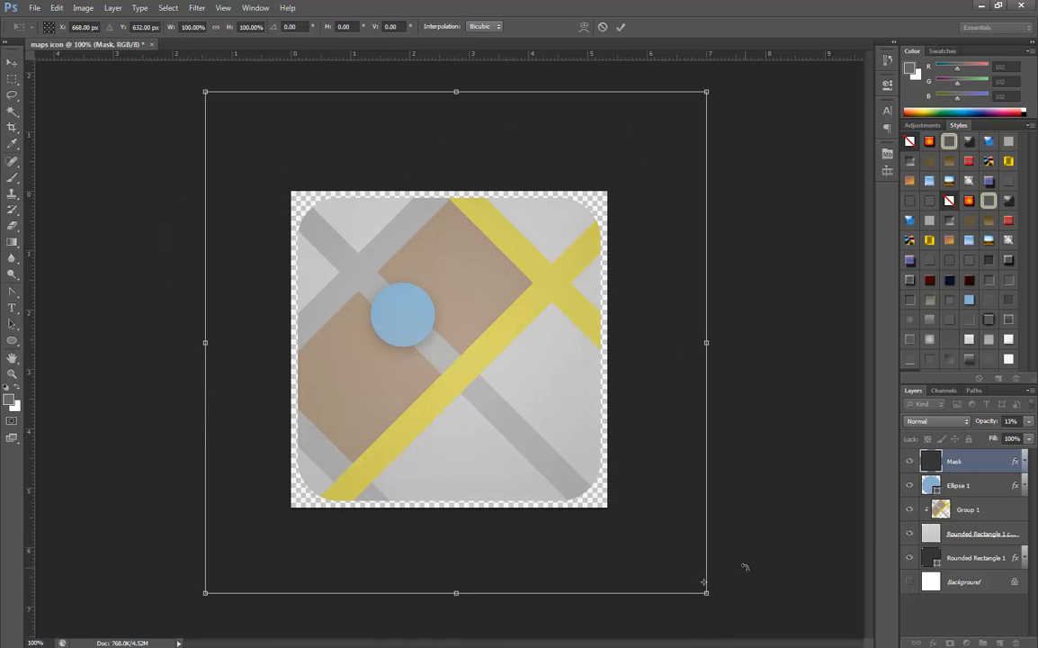
{"action": "key", "text": "Escape"}
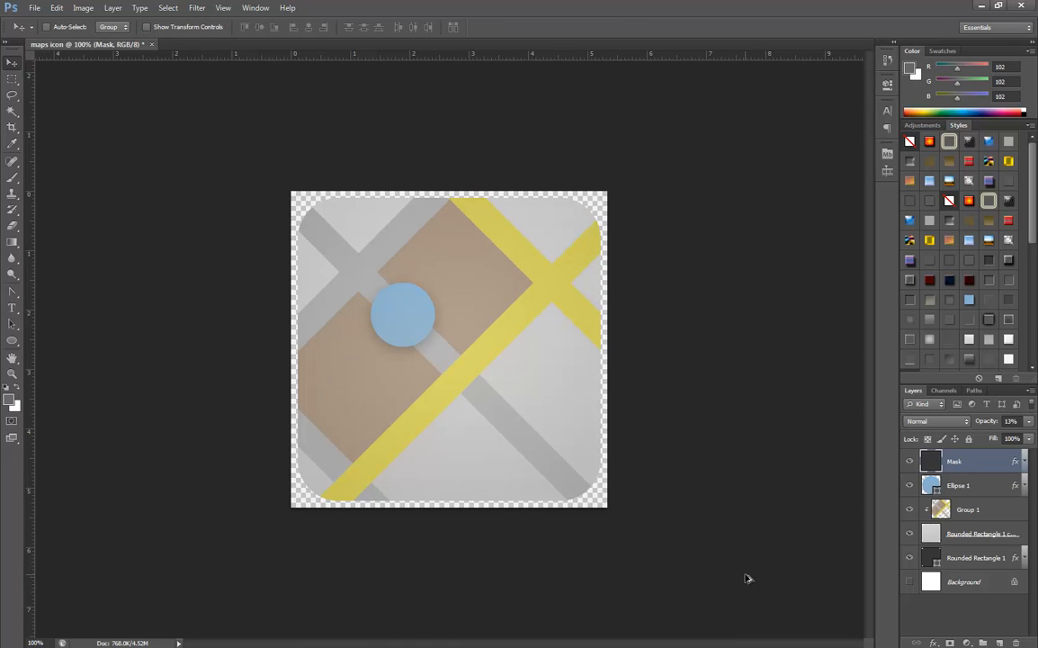
Step: Clip the Mask layer to Ellipse 1 and add an Inner Bevel effect with the Chisel Soft technique to it
{"action": "key", "text": "ctrl+alt+g"}
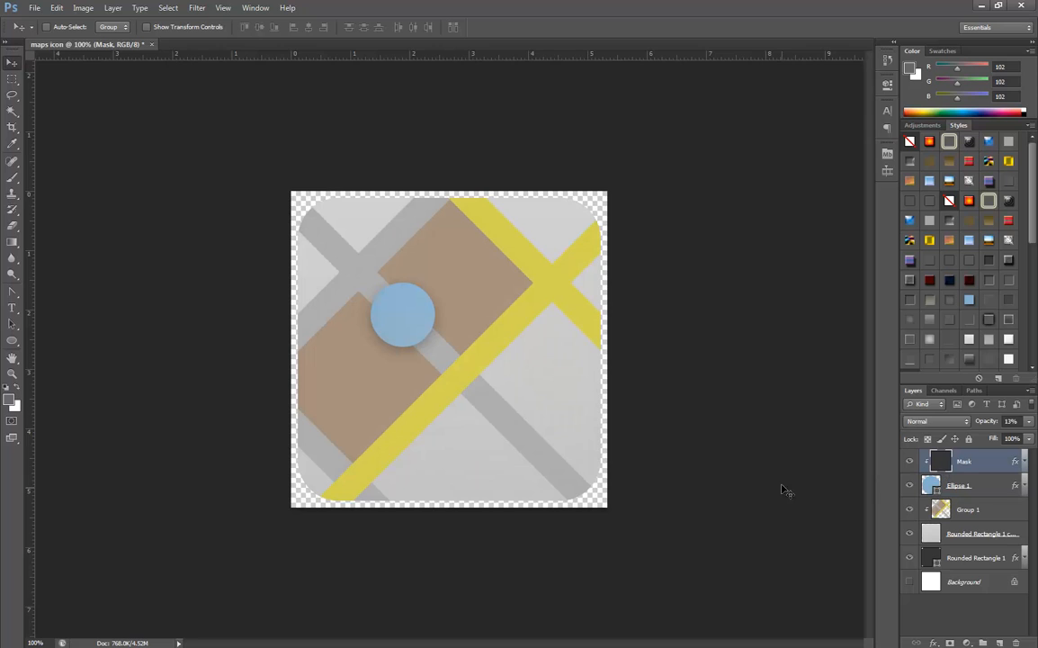
{"action": "left_click", "coordinate": [1022, 461]}
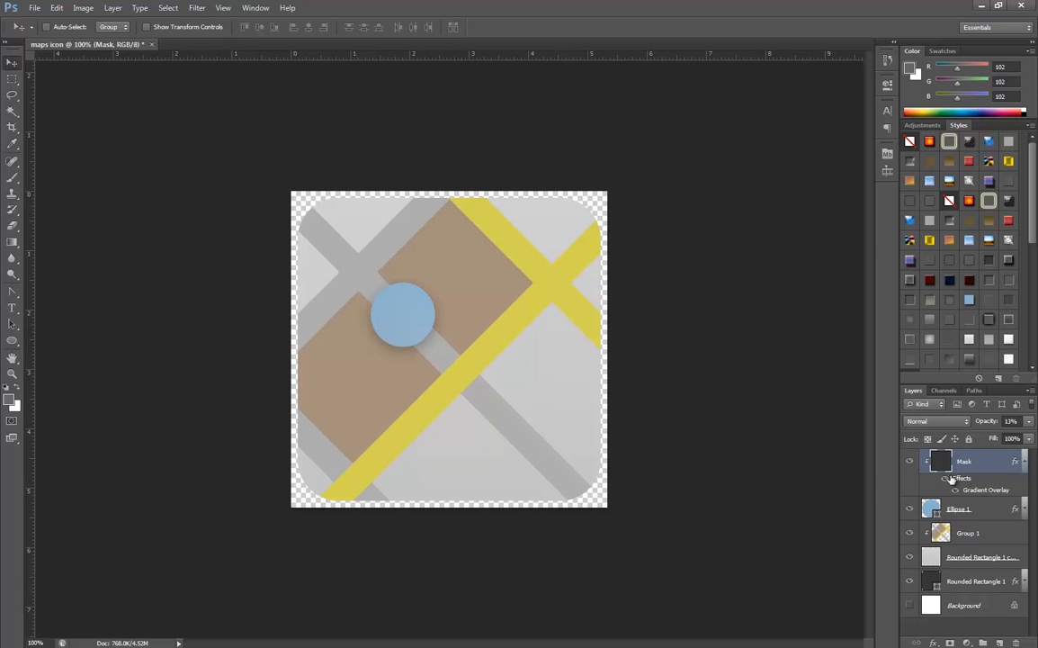
{"action": "double_click", "coordinate": [961, 480]}
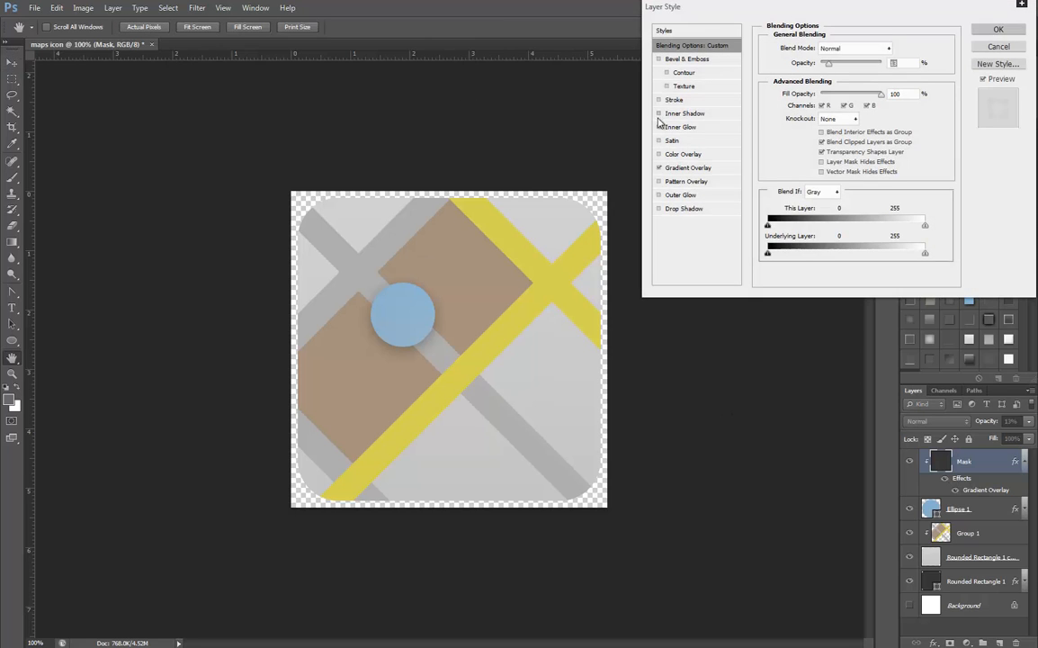
{"action": "left_click_drag", "start_coordinate": [715, 9], "coordinate": [710, 18]}
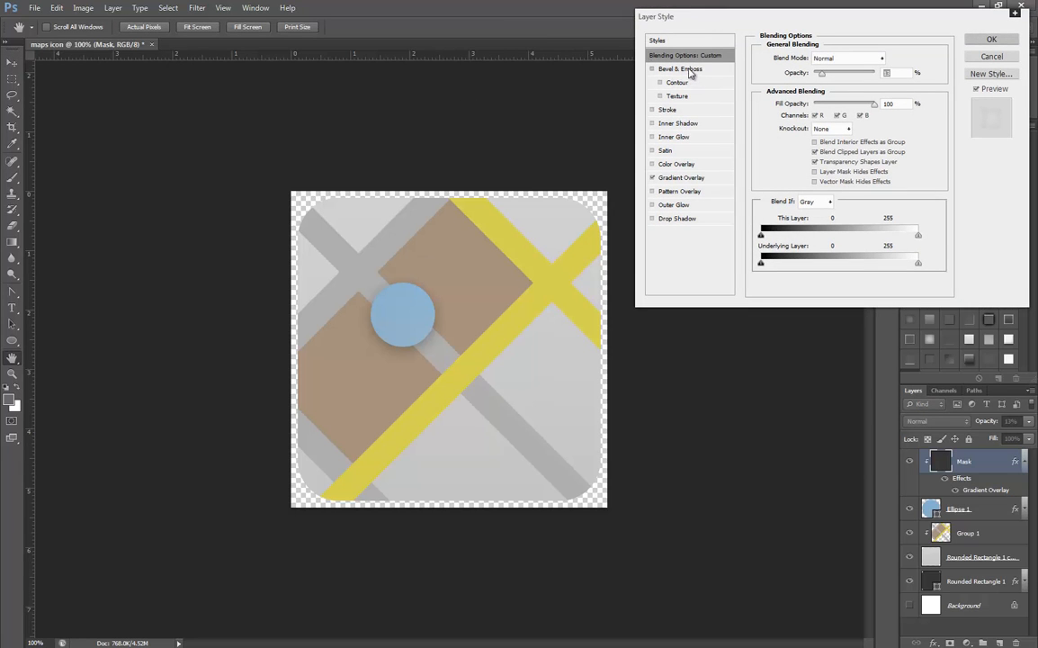
{"action": "left_click", "coordinate": [661, 72]}
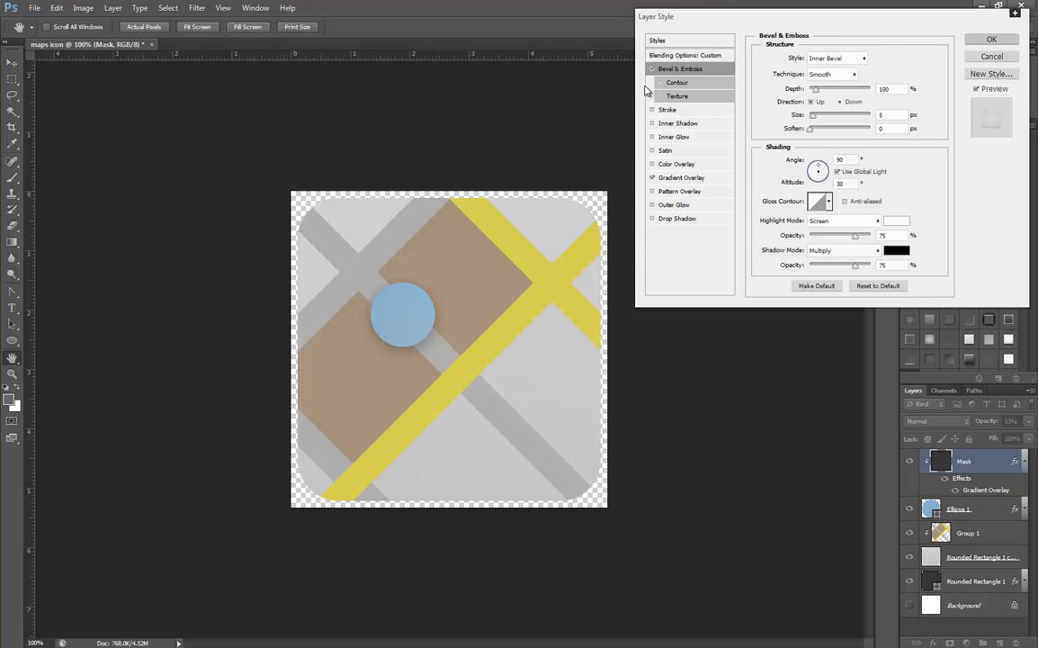
{"action": "left_click", "coordinate": [850, 75]}
{"action": "left_click", "coordinate": [843, 107]}
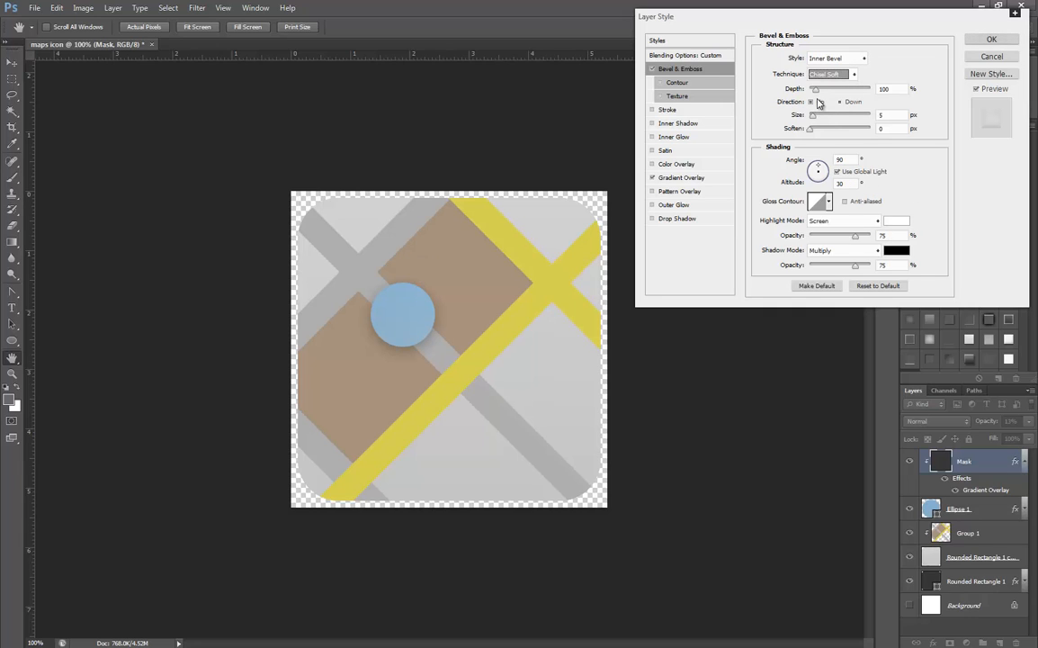
Step: Set the Mask layer's bevel size to 103 px and reduce its depth to nearly the minimum
{"action": "left_click_drag", "start_coordinate": [814, 115], "coordinate": [821, 120]}
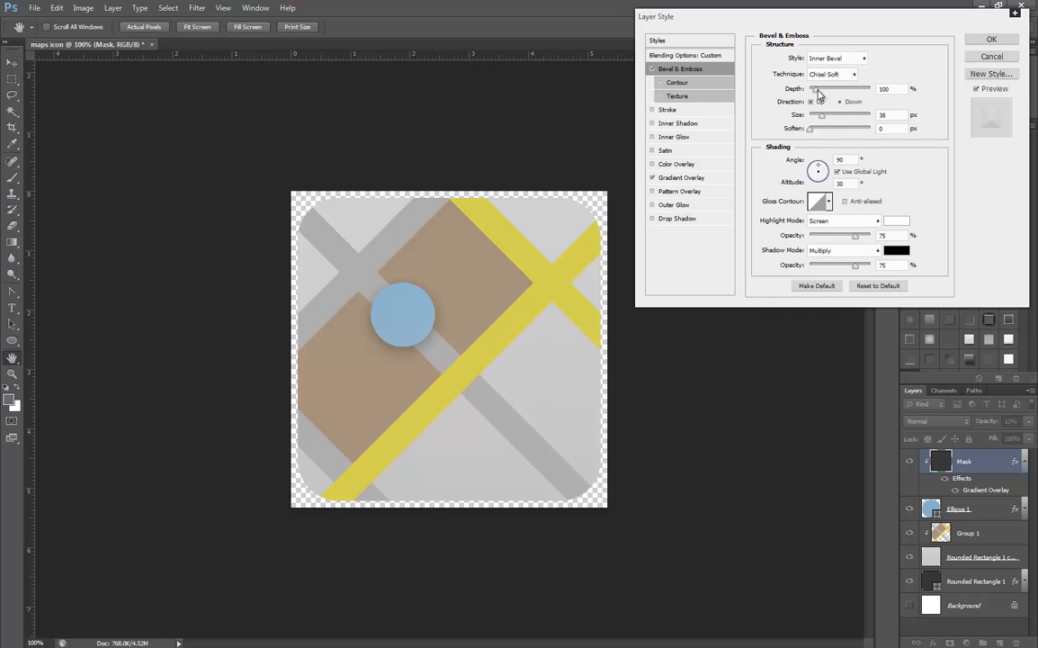
{"action": "left_click_drag", "start_coordinate": [815, 90], "coordinate": [838, 120]}
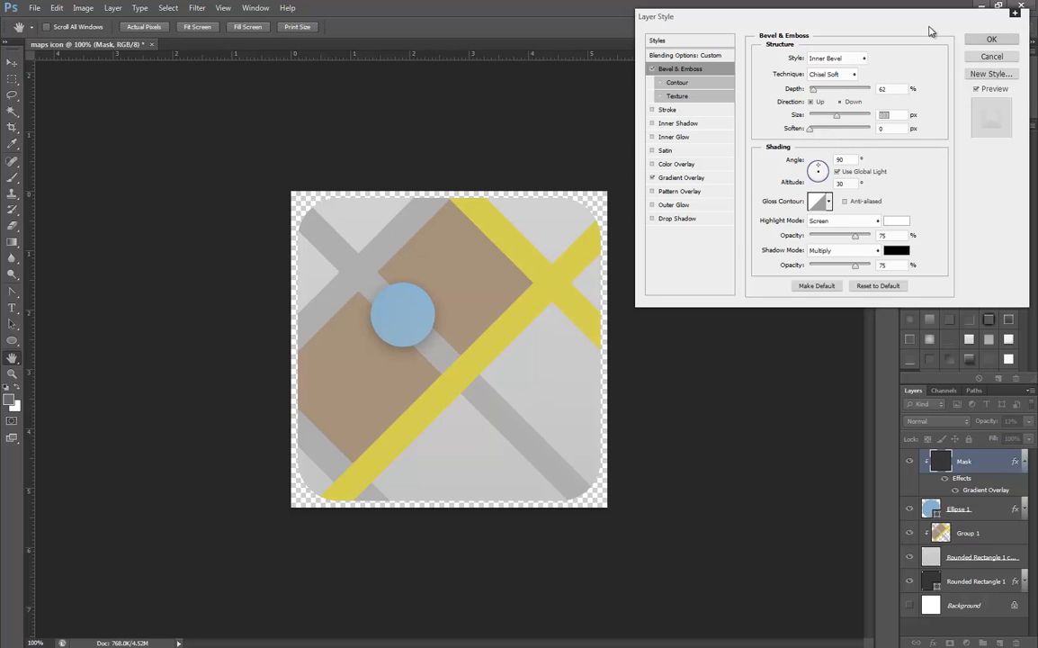
{"action": "left_click_drag", "start_coordinate": [814, 92], "coordinate": [812, 93]}
{"action": "left_click", "coordinate": [996, 41]}
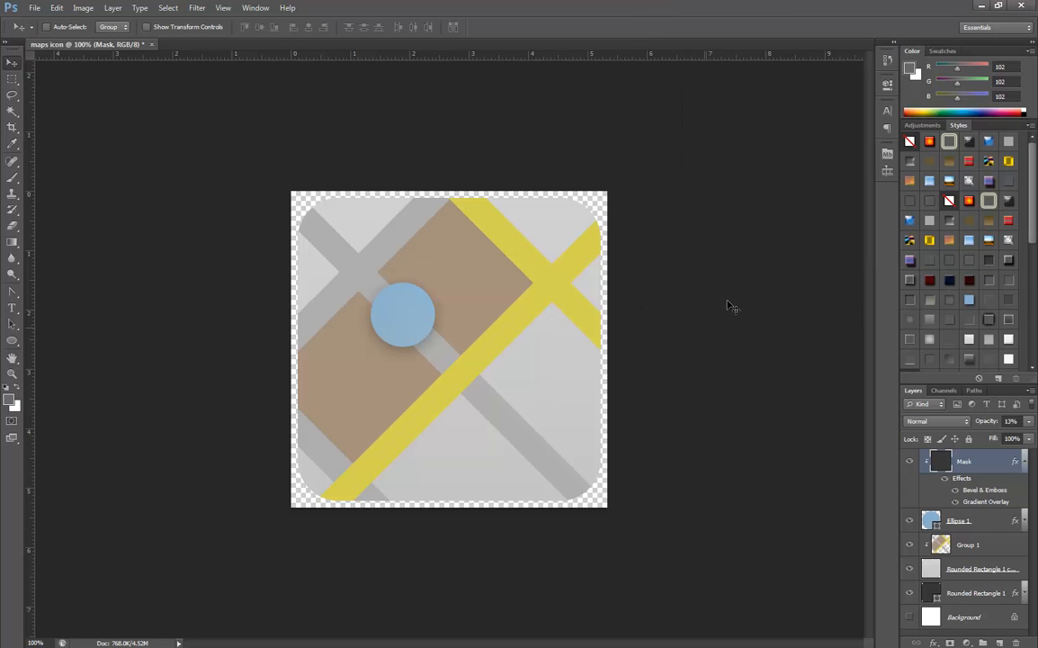
Step: Release the Mask layer's clipping mask and adjust its Bevel & Emboss to 32% depth with a smaller size
{"action": "right_click", "coordinate": [971, 460]}
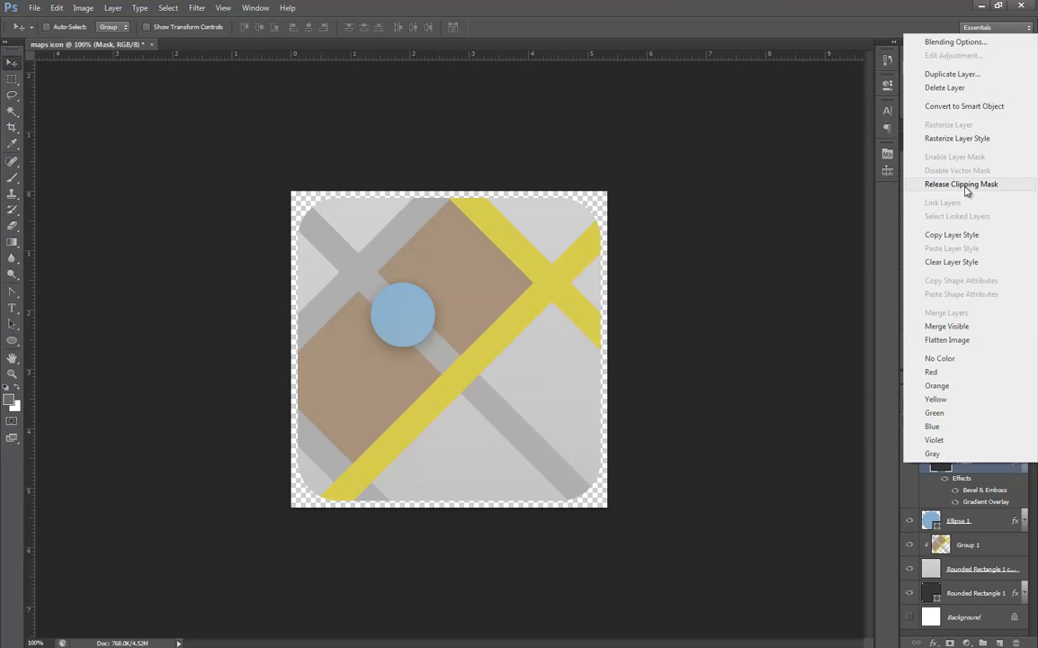
{"action": "left_click", "coordinate": [903, 185]}
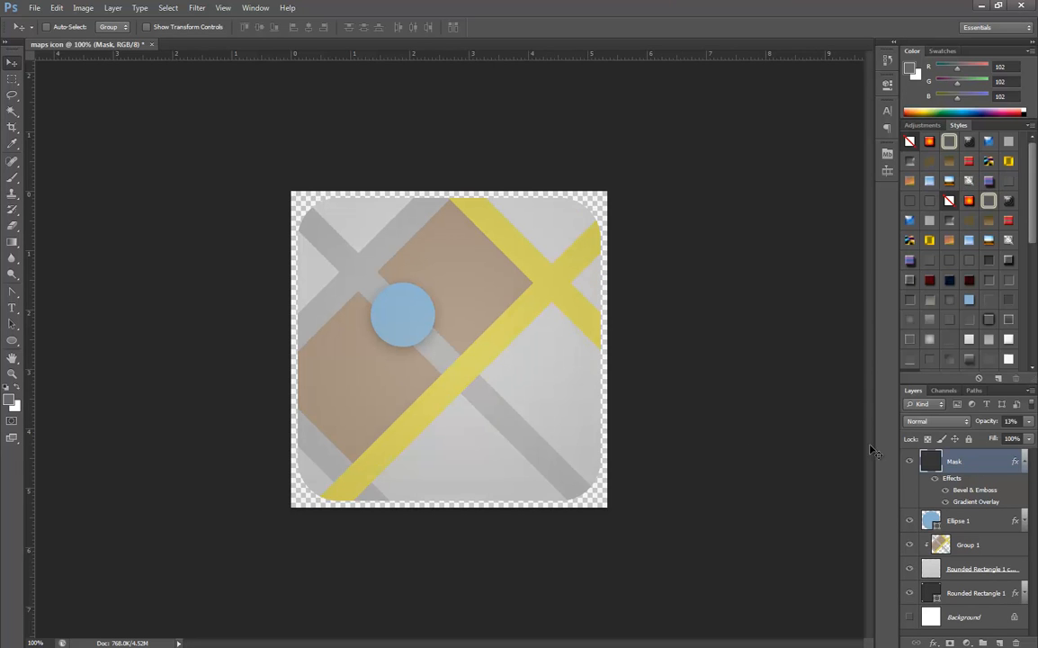
{"action": "double_click", "coordinate": [971, 490]}
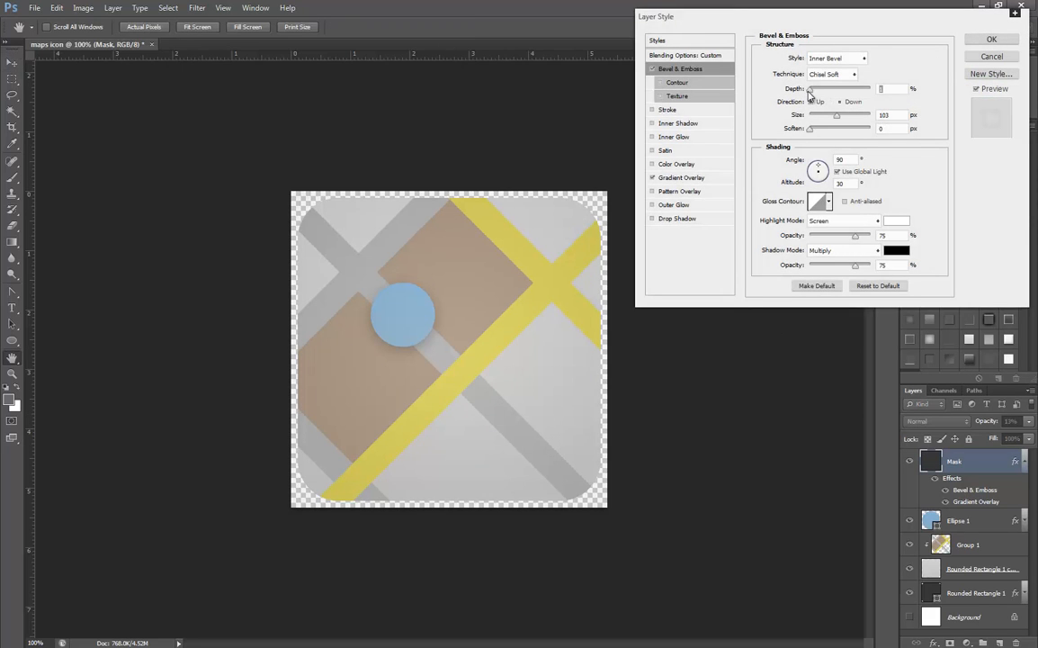
{"action": "left_click_drag", "start_coordinate": [809, 94], "coordinate": [815, 94]}
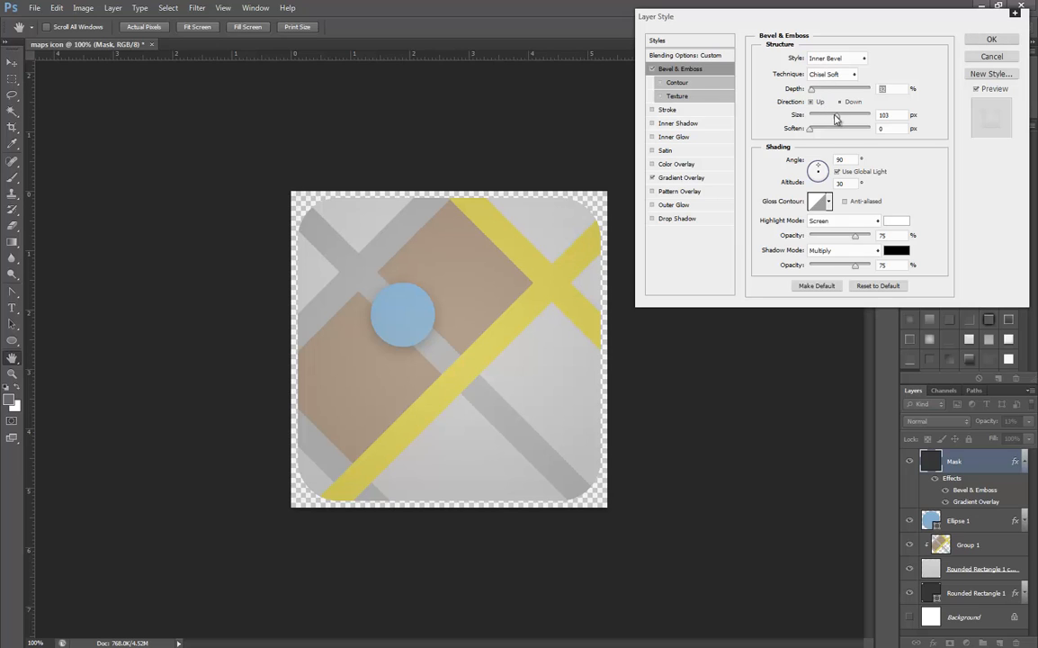
{"action": "left_click", "coordinate": [837, 117]}
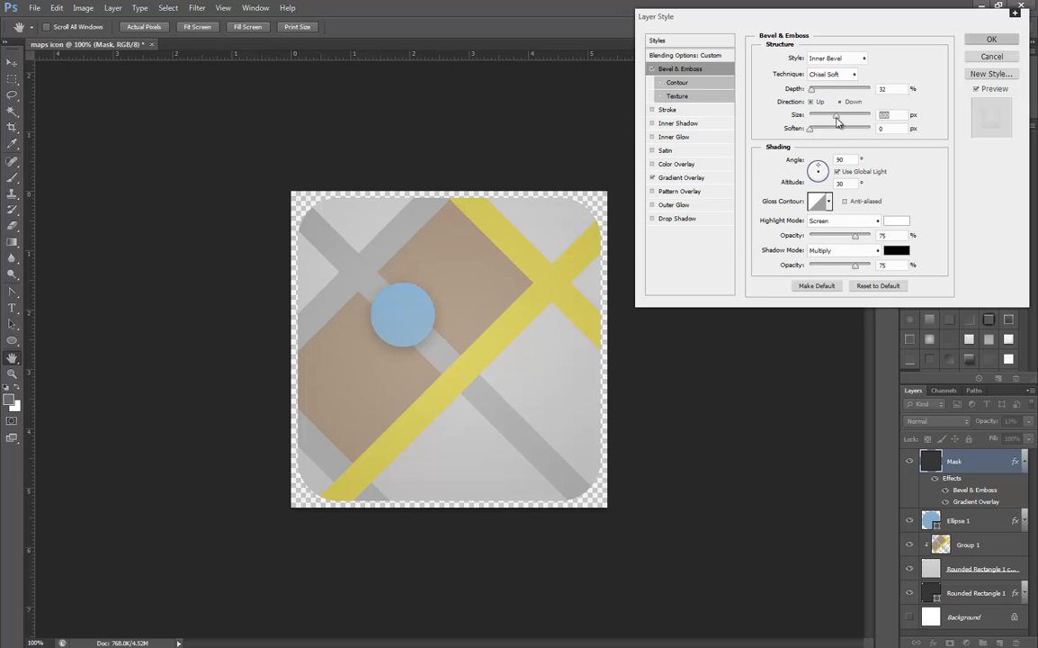
{"action": "left_click_drag", "start_coordinate": [837, 122], "coordinate": [816, 122]}
{"action": "left_click", "coordinate": [655, 71]}
{"action": "key", "text": "Return"}
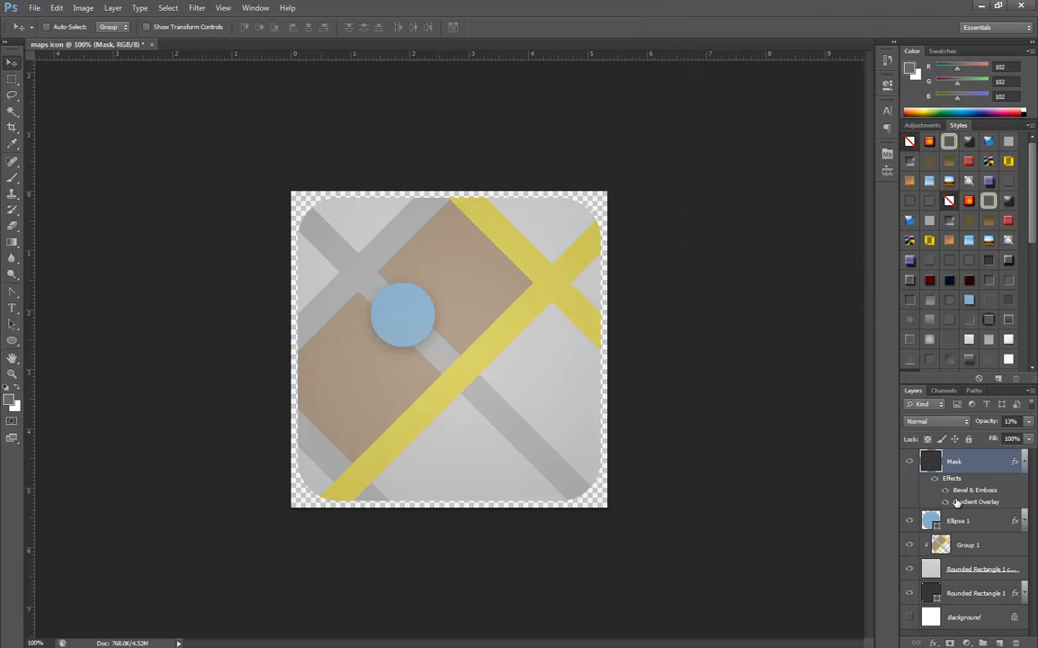
Step: Collapse the Mask layer's list of effects
{"action": "right_click", "coordinate": [972, 468]}
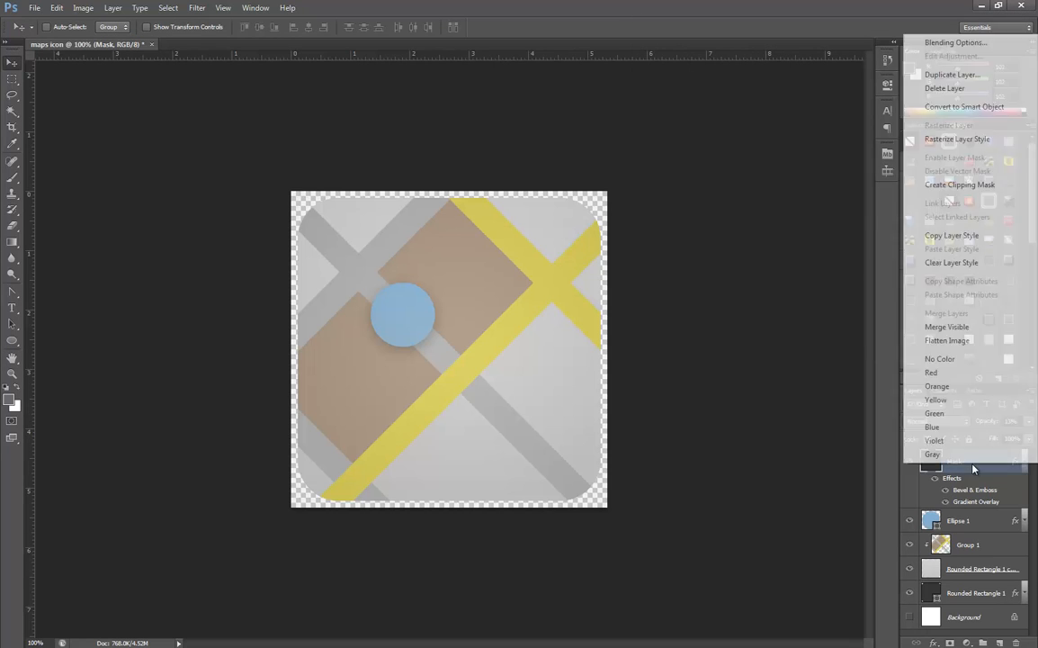
{"action": "left_click", "coordinate": [848, 448]}
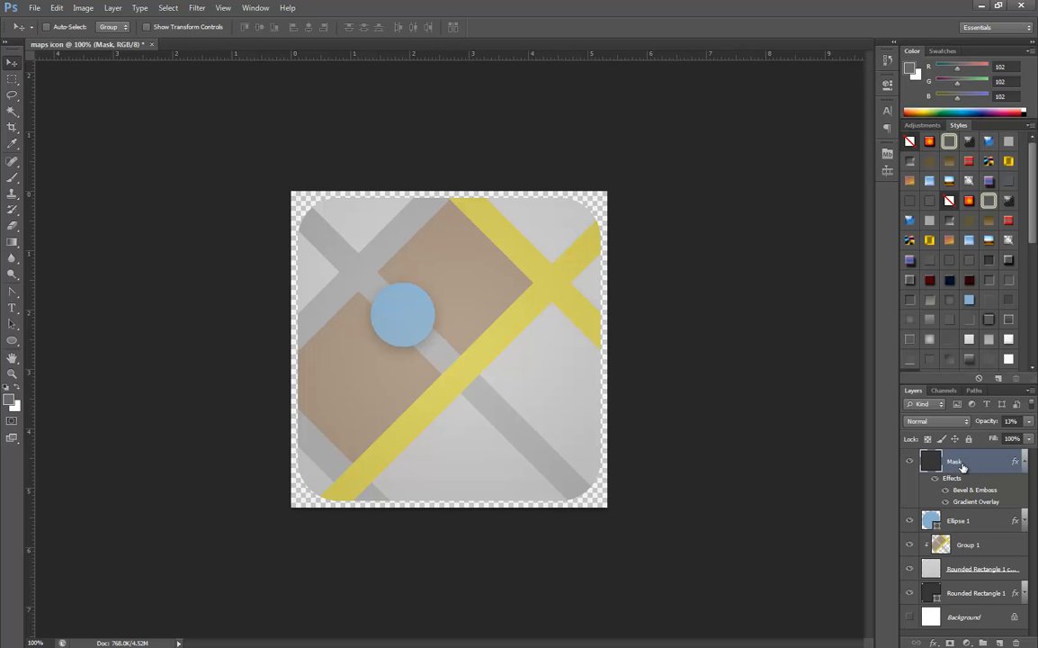
{"action": "left_click", "coordinate": [1024, 461]}
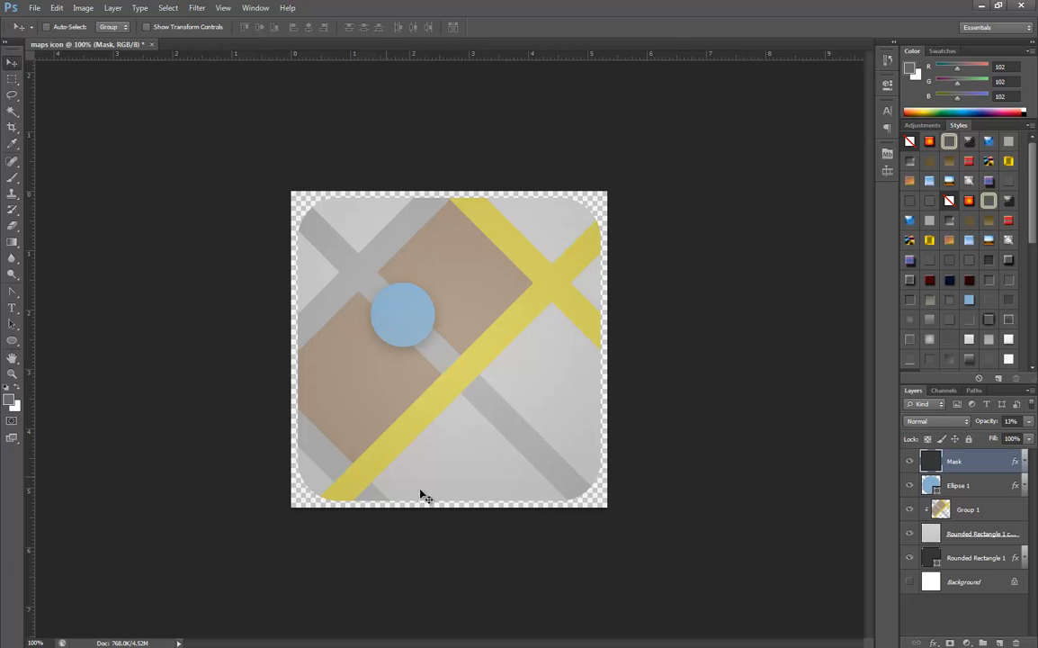
{"action": "mouse_move", "coordinate": [137, 642]}
Step: Add a Drop Shadow to the Rounded Rectangle 1 layer and set its colour to #595957
{"action": "left_click", "coordinate": [974, 561]}
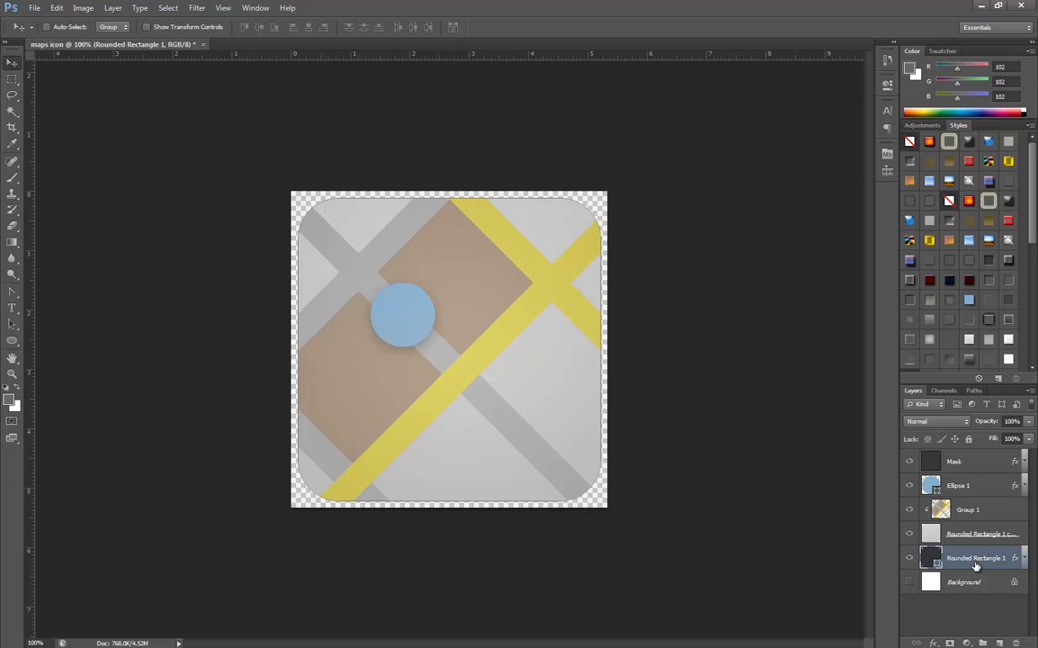
{"action": "left_click", "coordinate": [934, 643]}
{"action": "left_click", "coordinate": [955, 630]}
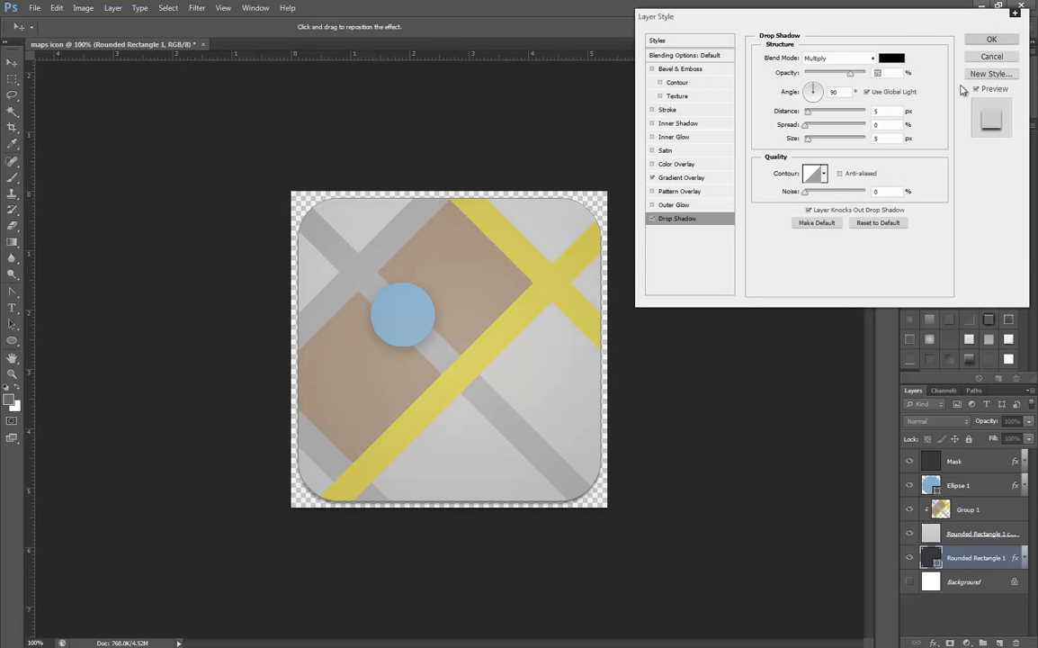
{"action": "left_click", "coordinate": [892, 57]}
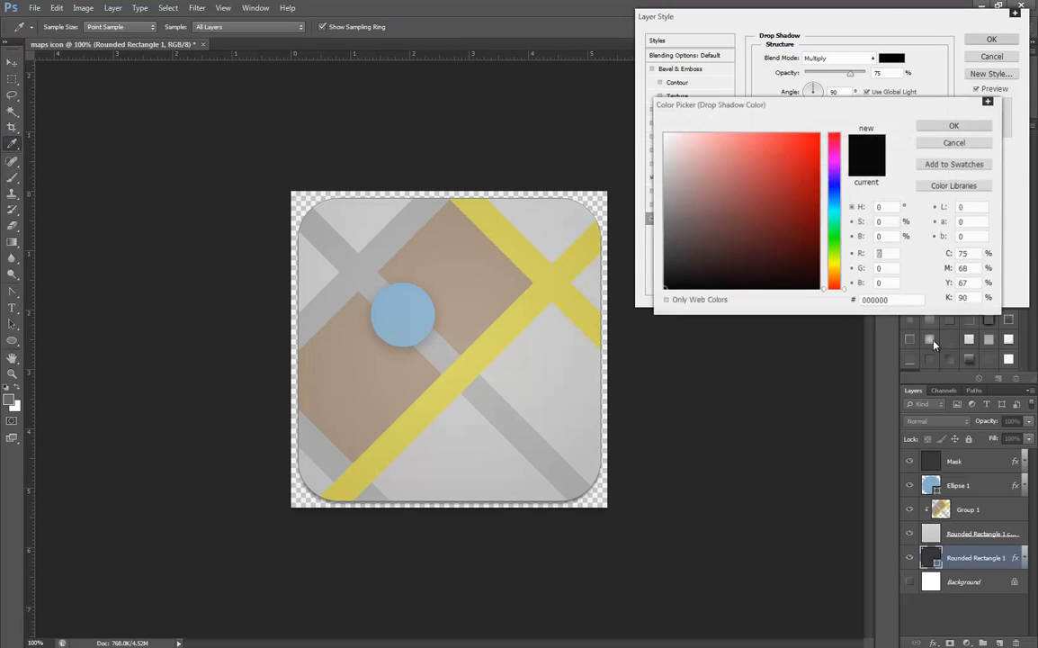
{"action": "double_click", "coordinate": [898, 301]}
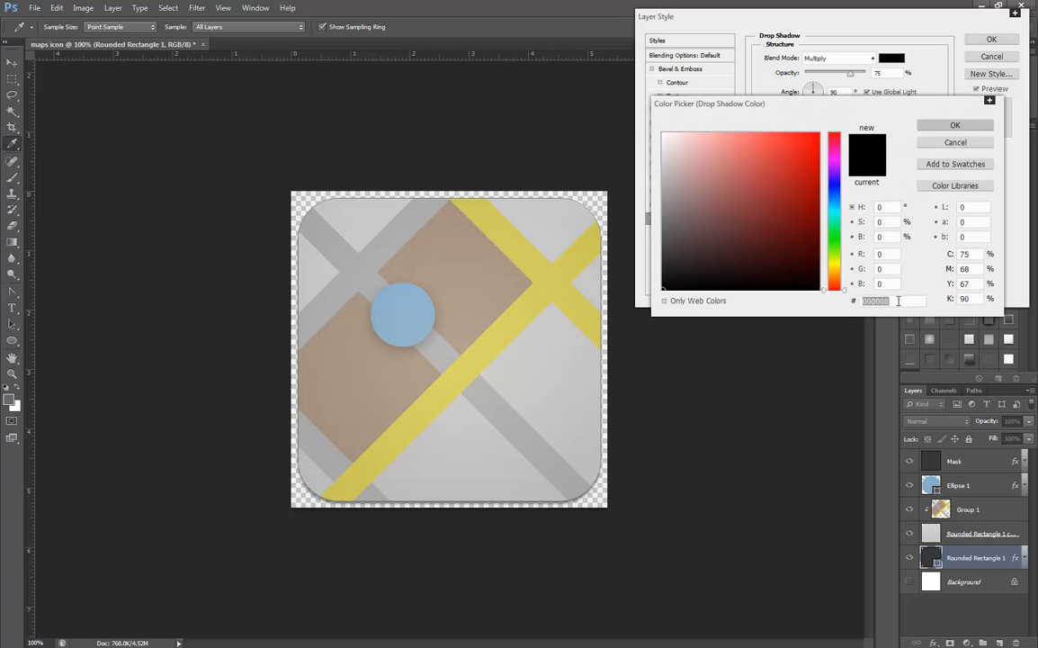
{"action": "type", "text": "059595"}
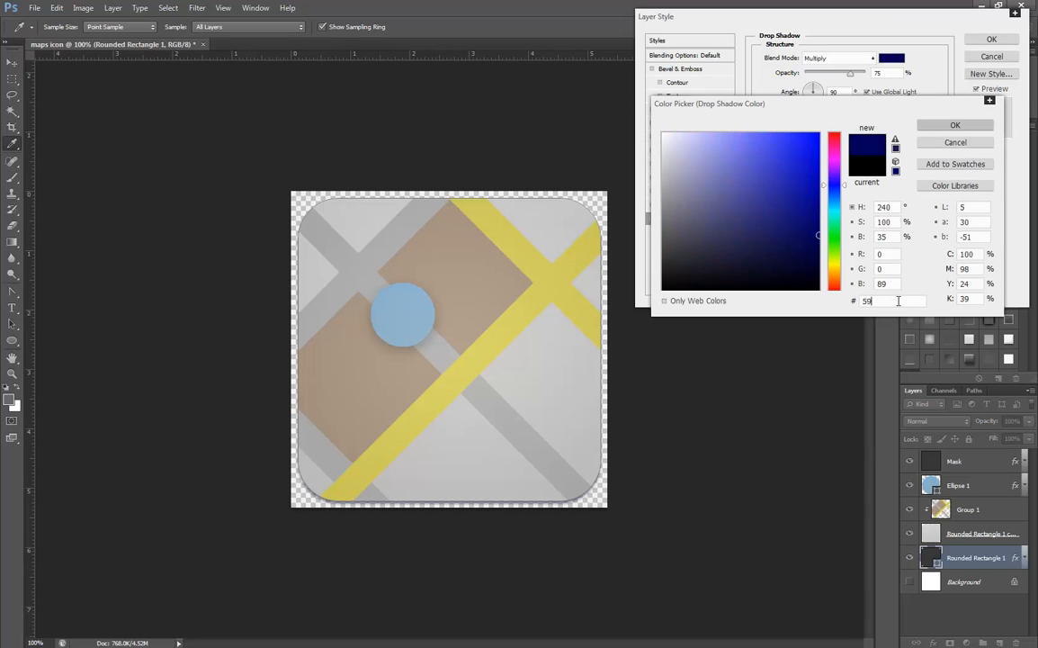
{"action": "type", "text": "7"}
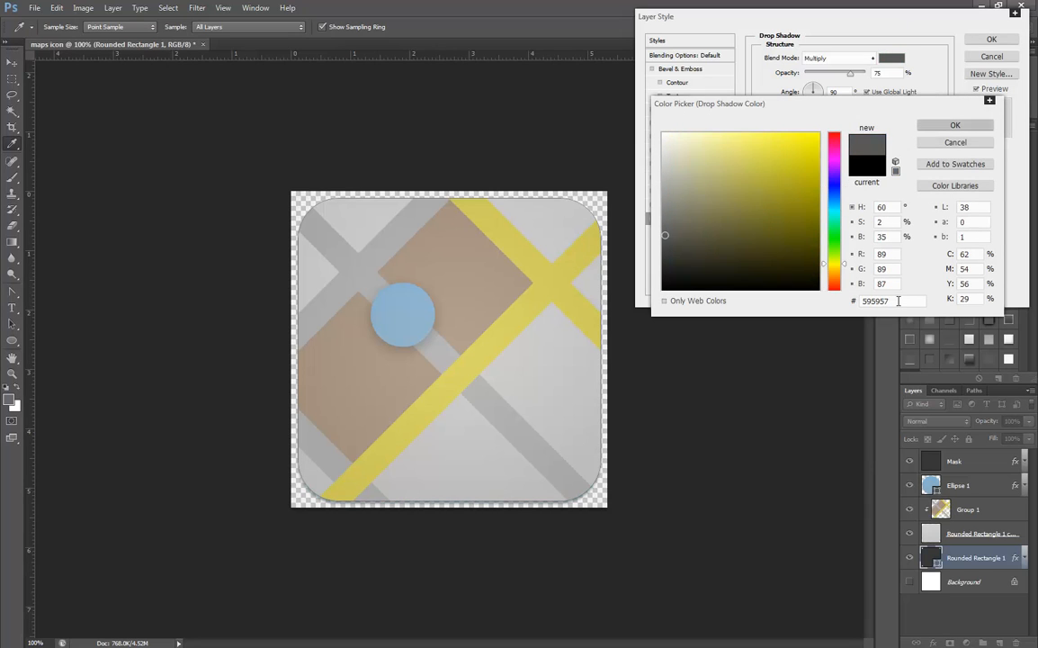
{"action": "key", "text": "Return"}
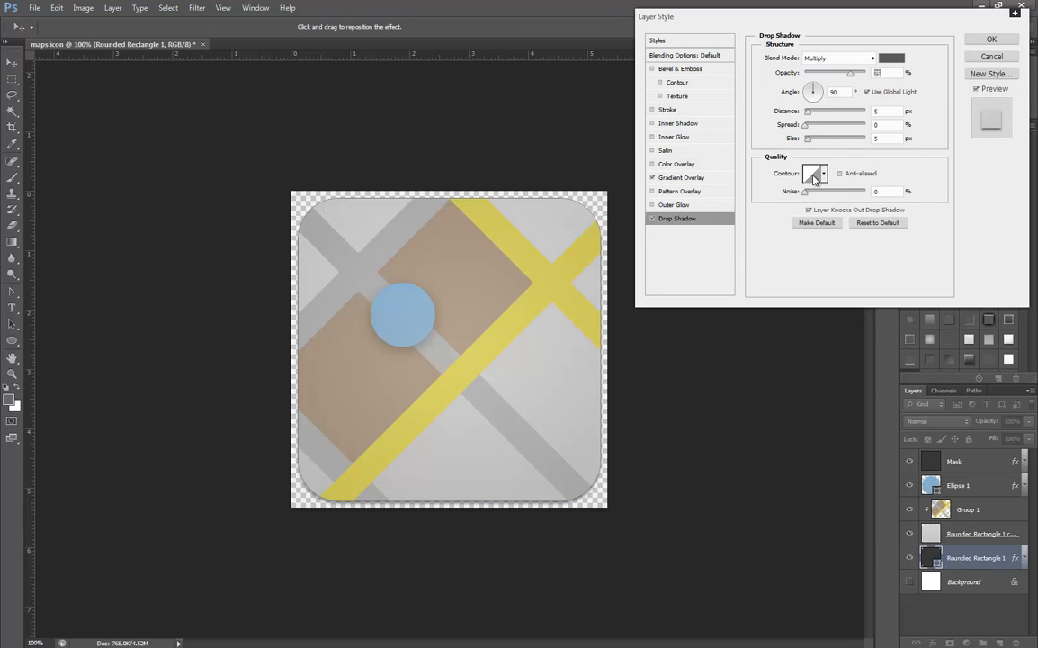
Step: Set the Rounded Rectangle 1 drop shadow to 45% opacity and a 90° angle with global light turned off
{"action": "type", "text": "45"}
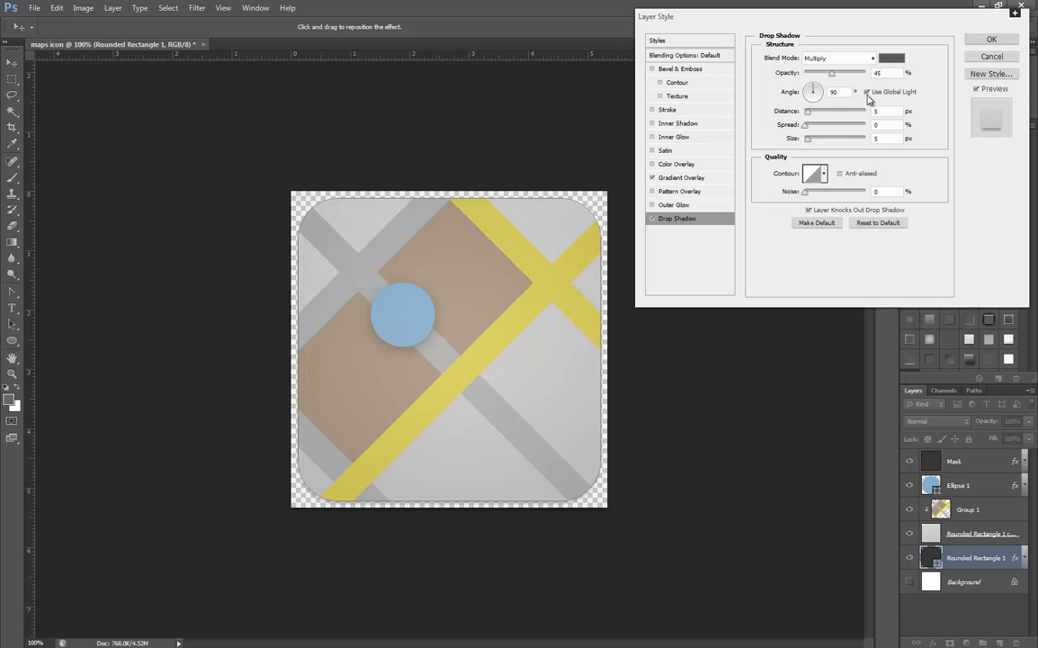
{"action": "left_click", "coordinate": [867, 93]}
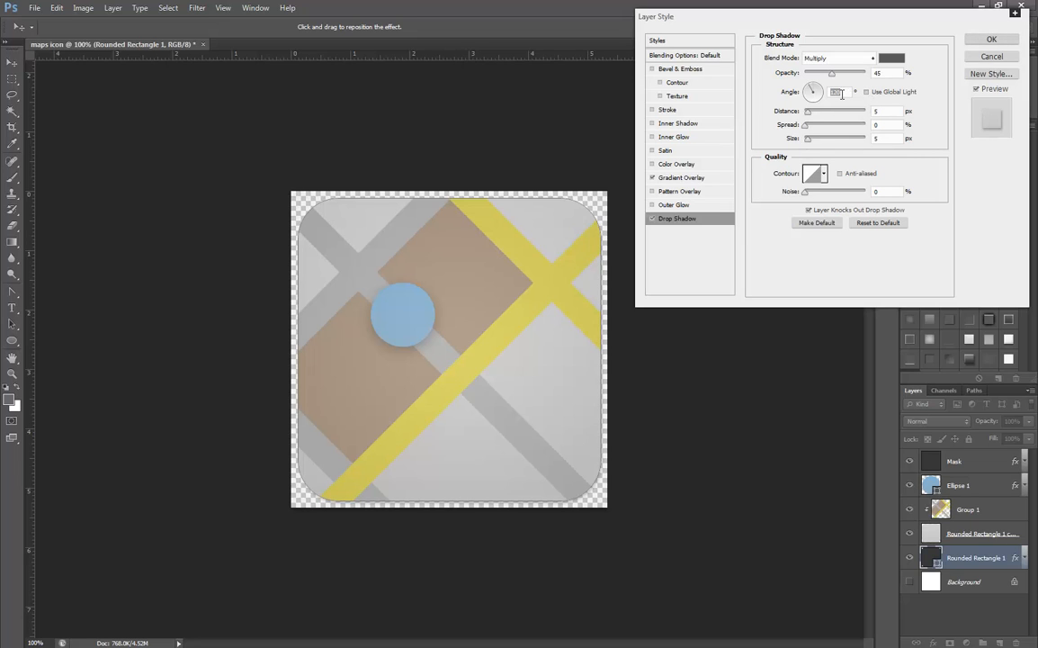
{"action": "type", "text": "90"}
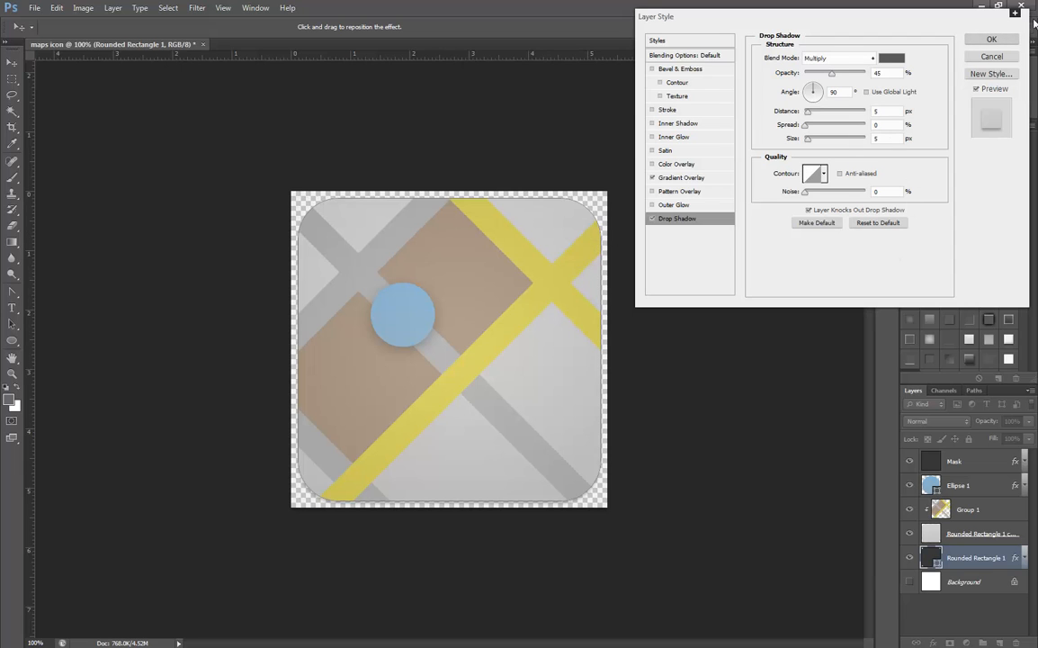
{"action": "left_click", "coordinate": [994, 40]}
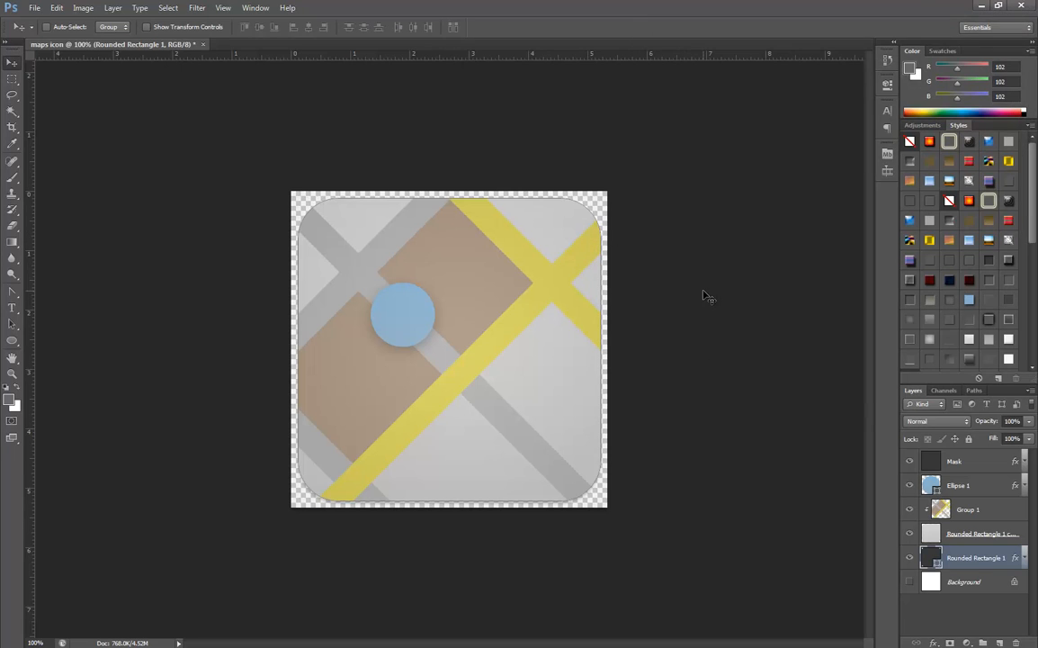
Step: Put the Ellipse 1 and Group 1 layers into a new group and hide that group
{"action": "left_click", "coordinate": [980, 581]}
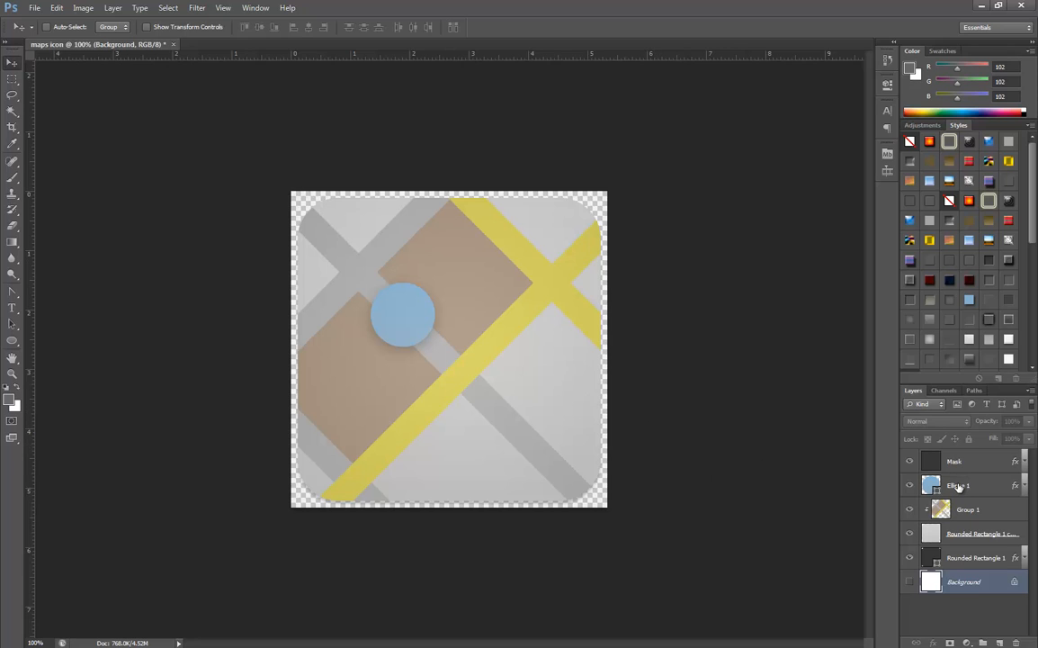
{"action": "left_click", "coordinate": [957, 486], "text": "ctrl"}
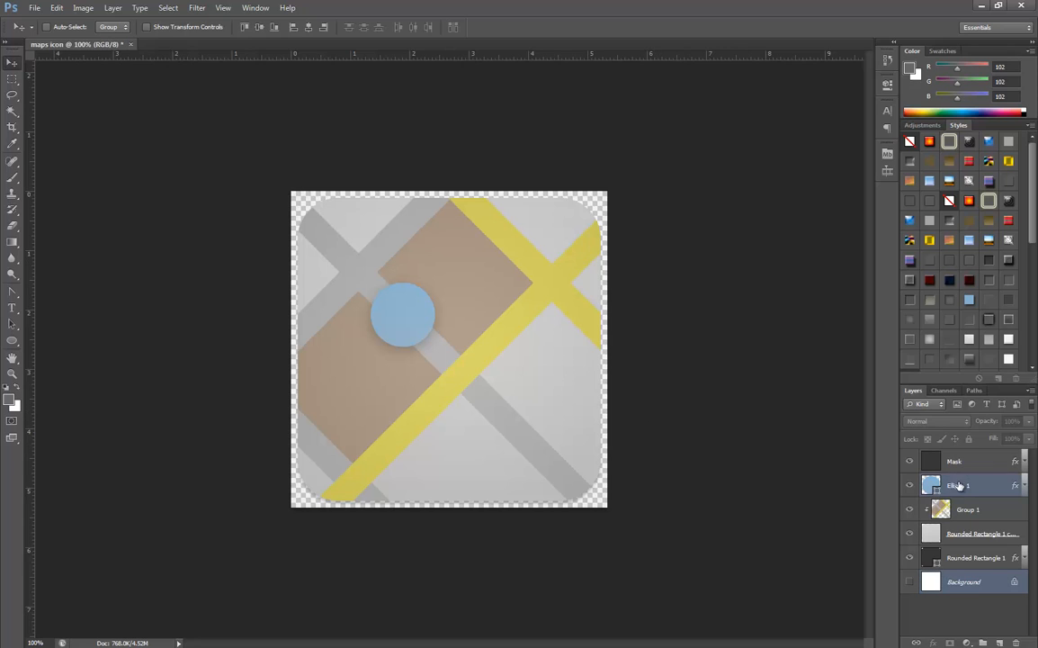
{"action": "left_click", "coordinate": [973, 528], "text": "ctrl"}
{"action": "left_click", "coordinate": [975, 510], "text": "ctrl"}
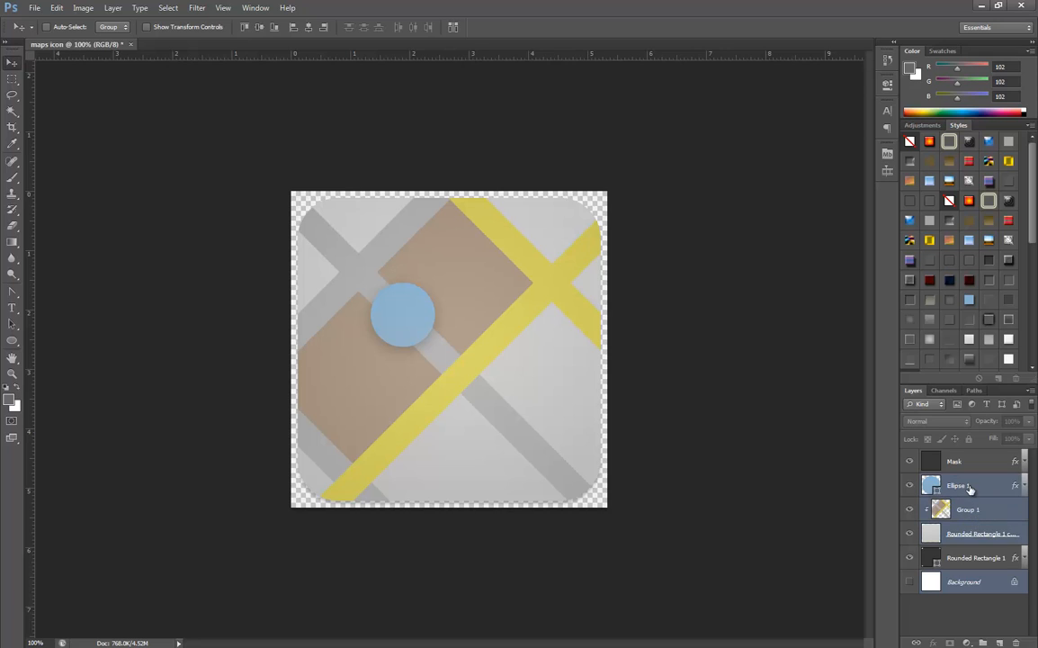
{"action": "left_click", "coordinate": [971, 488]}
{"action": "left_click", "coordinate": [969, 509], "text": "ctrl"}
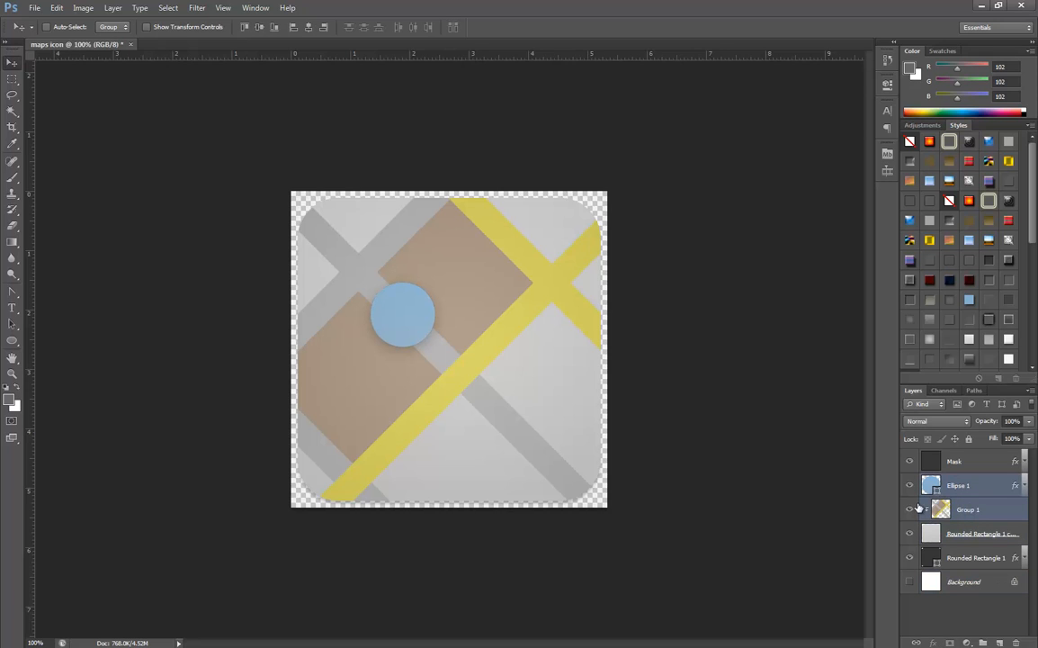
{"action": "key", "text": "ctrl+g"}
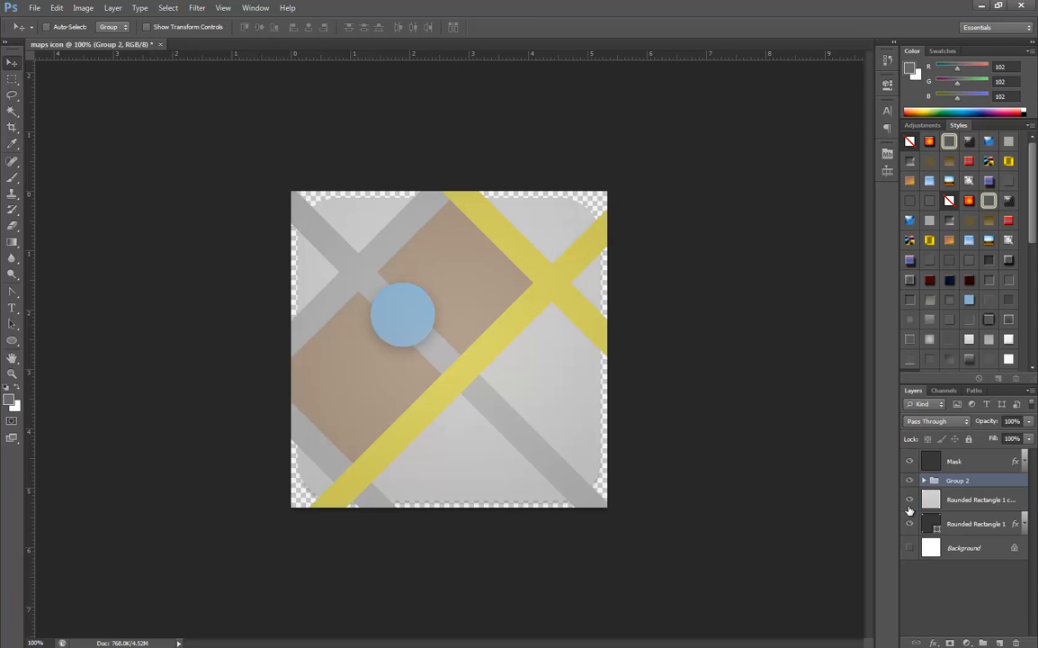
{"action": "left_click", "coordinate": [909, 481]}
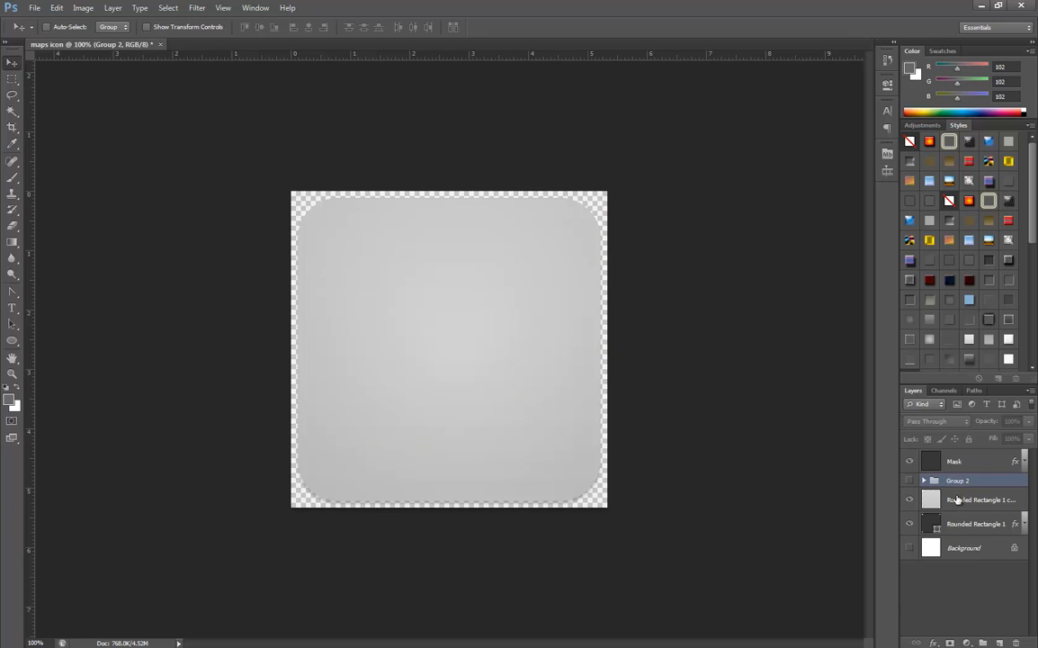
Step: Move the hidden Group 2 to just above the Background layer and select the Rounded Rectangle 1 copy layer
{"action": "left_click_drag", "start_coordinate": [963, 481], "coordinate": [966, 583]}
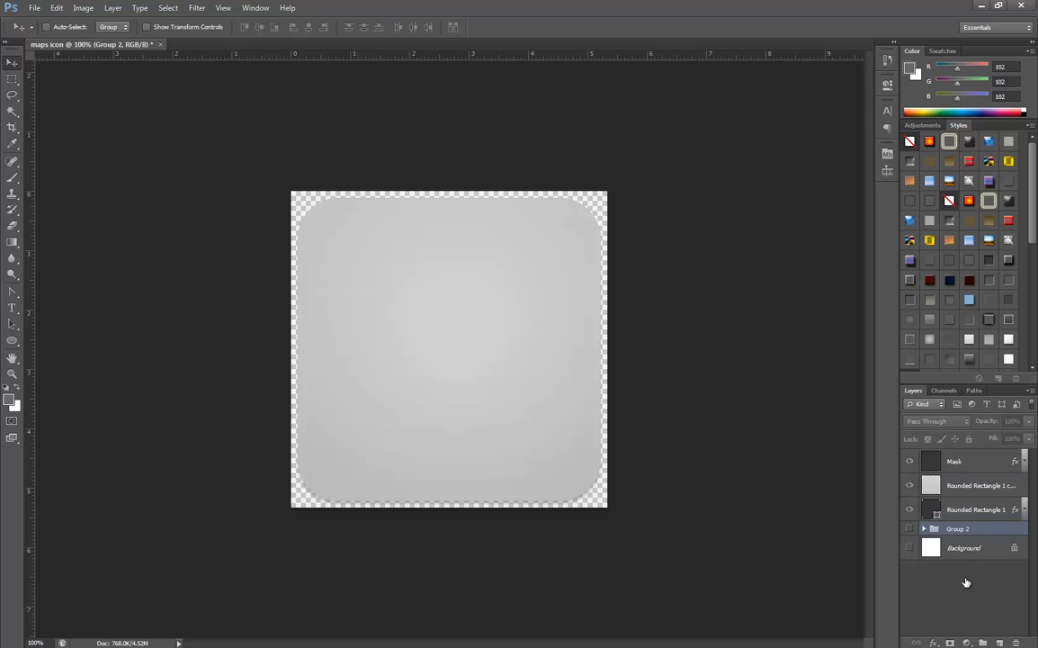
{"action": "left_click", "coordinate": [963, 486]}
Step: Start placing an image file and look through the Icons and PNG folders of the Pictures library
{"action": "left_click", "coordinate": [33, 9]}
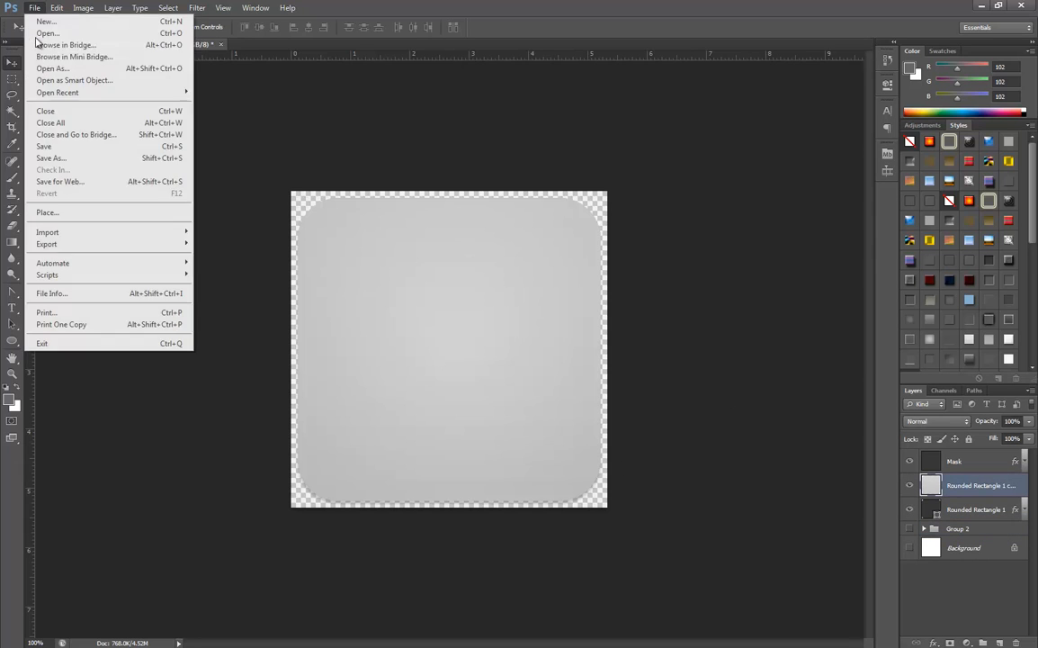
{"action": "left_click", "coordinate": [86, 212]}
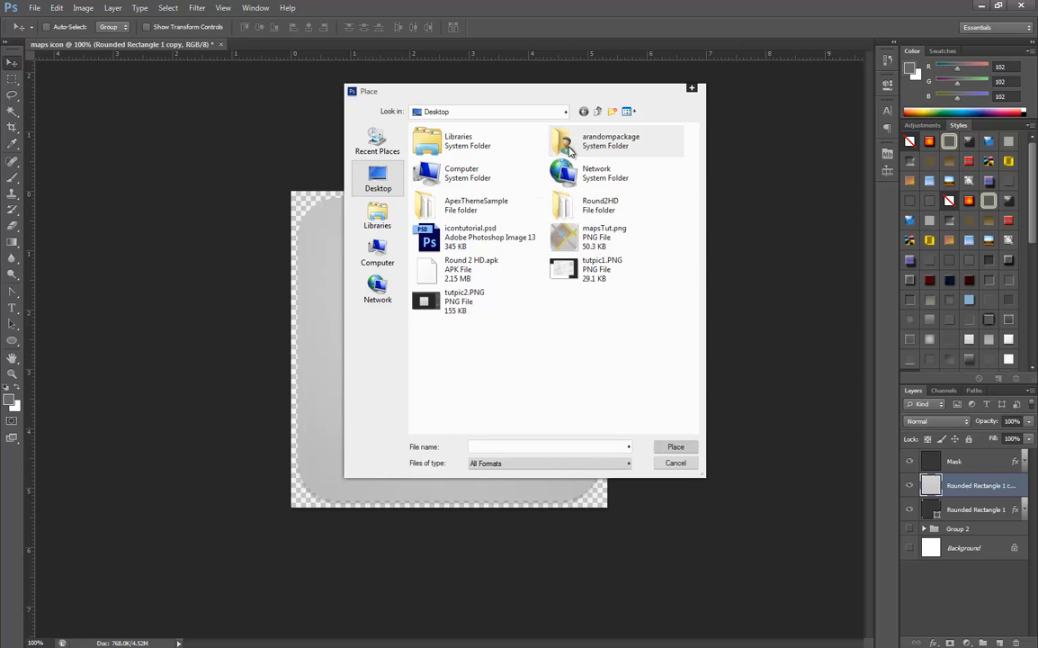
{"action": "left_click", "coordinate": [378, 223]}
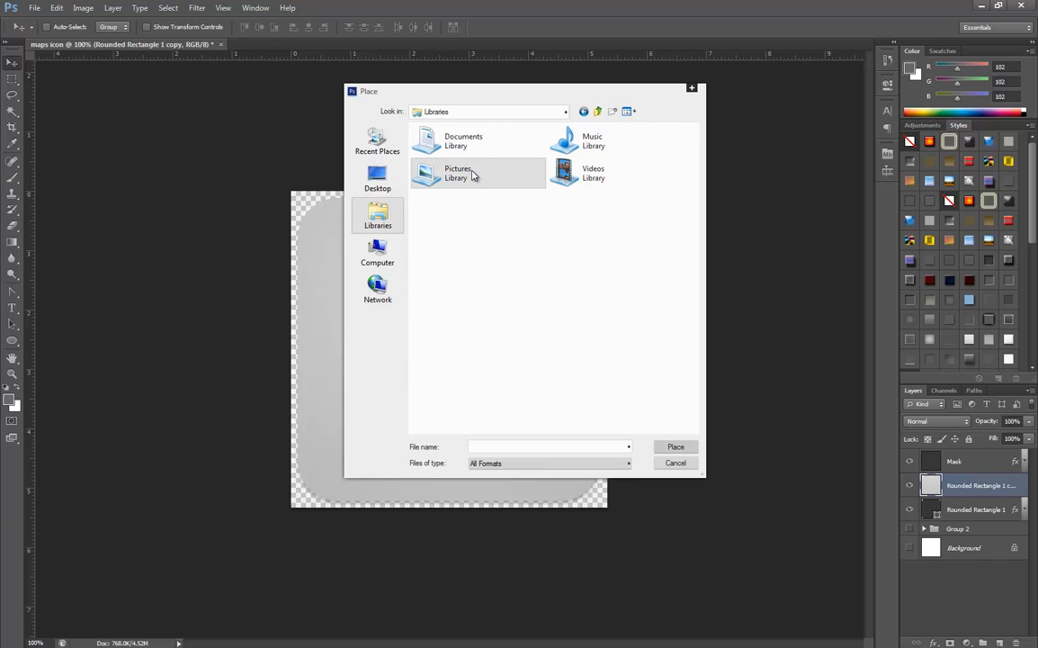
{"action": "double_click", "coordinate": [441, 175]}
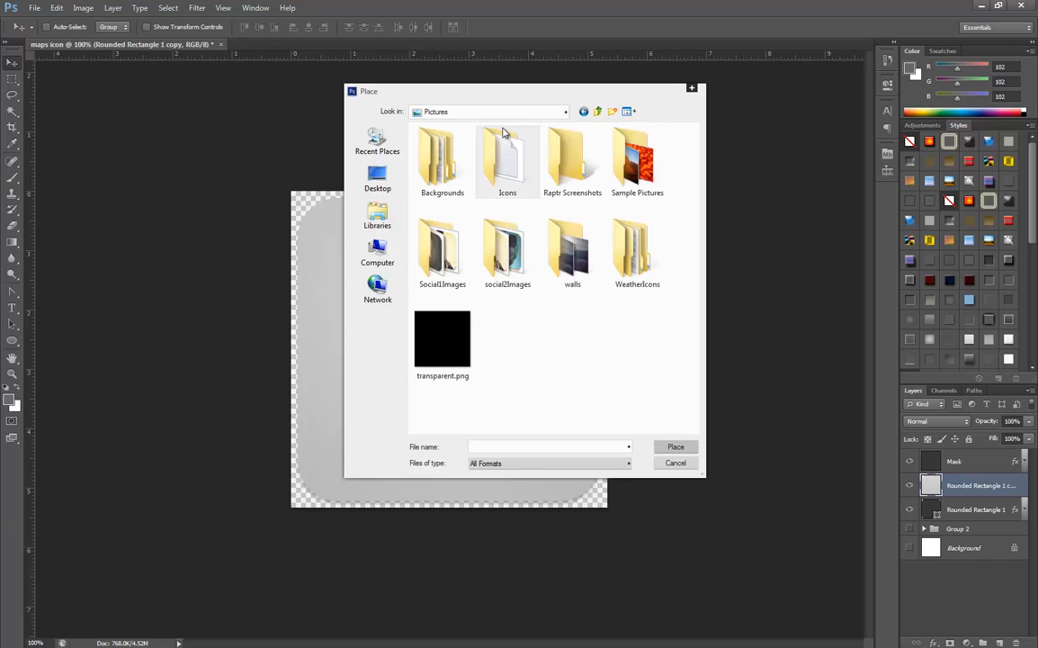
{"action": "double_click", "coordinate": [522, 173]}
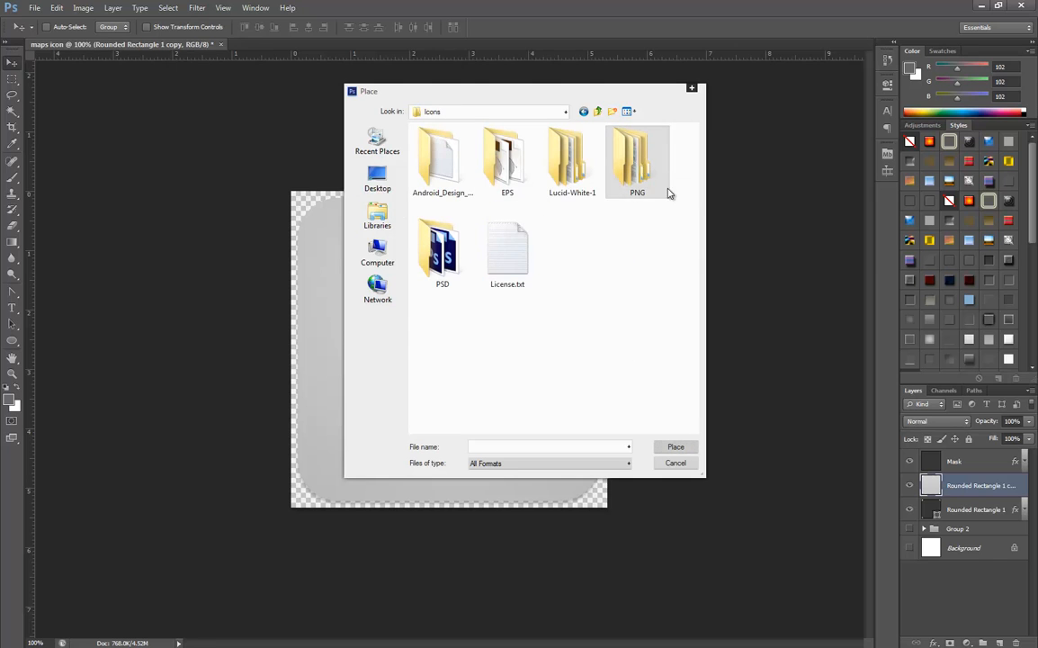
{"action": "double_click", "coordinate": [634, 175]}
{"action": "double_click", "coordinate": [632, 176]}
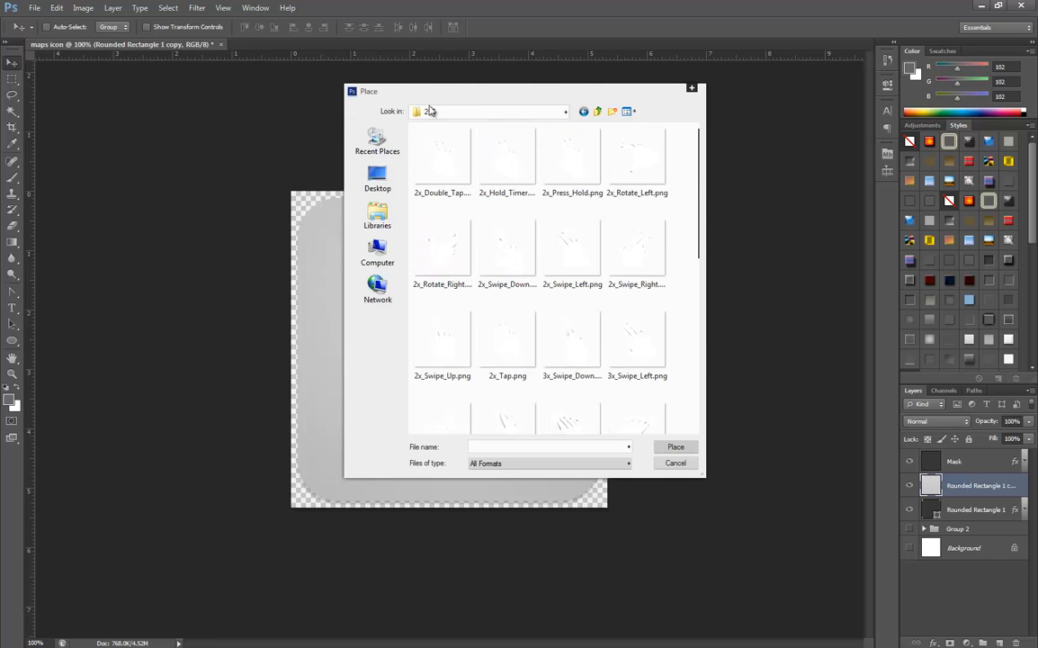
{"action": "left_click", "coordinate": [598, 111]}
{"action": "left_click", "coordinate": [598, 111]}
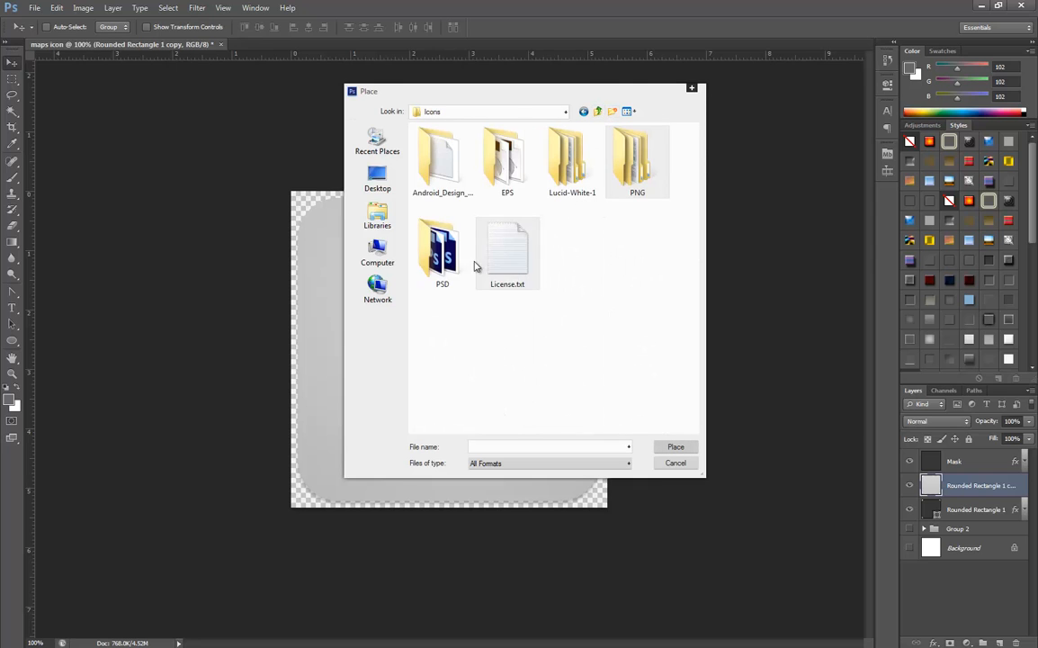
Step: Place own gym.png from the Play Icons folder under Documents > AndroidProjects > Icons and scale it proportionally to about 412%
{"action": "left_click", "coordinate": [377, 213]}
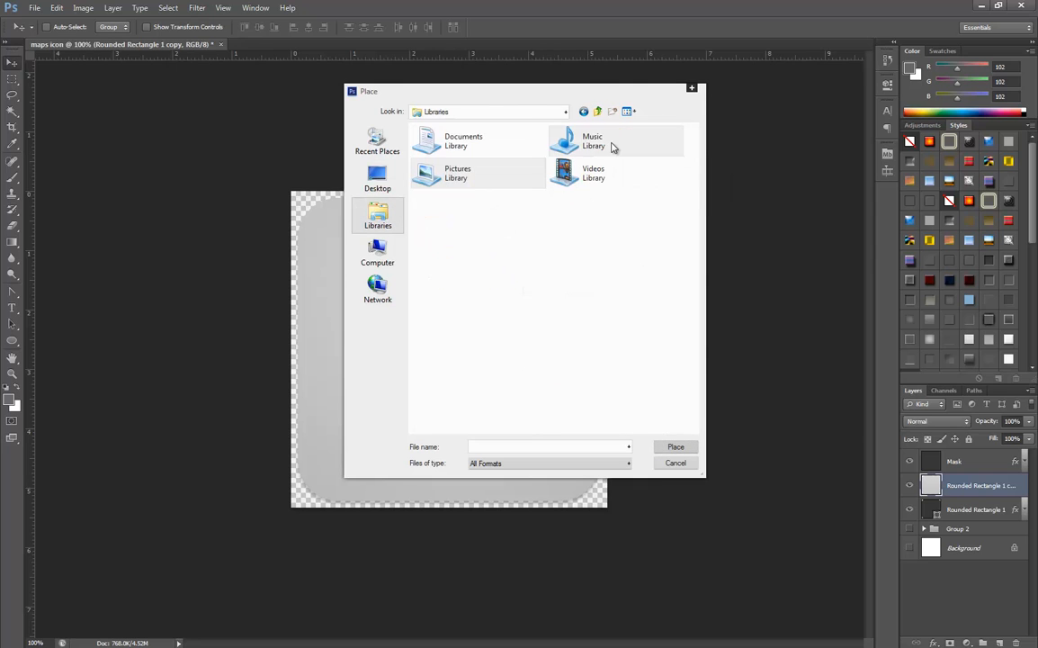
{"action": "double_click", "coordinate": [472, 142]}
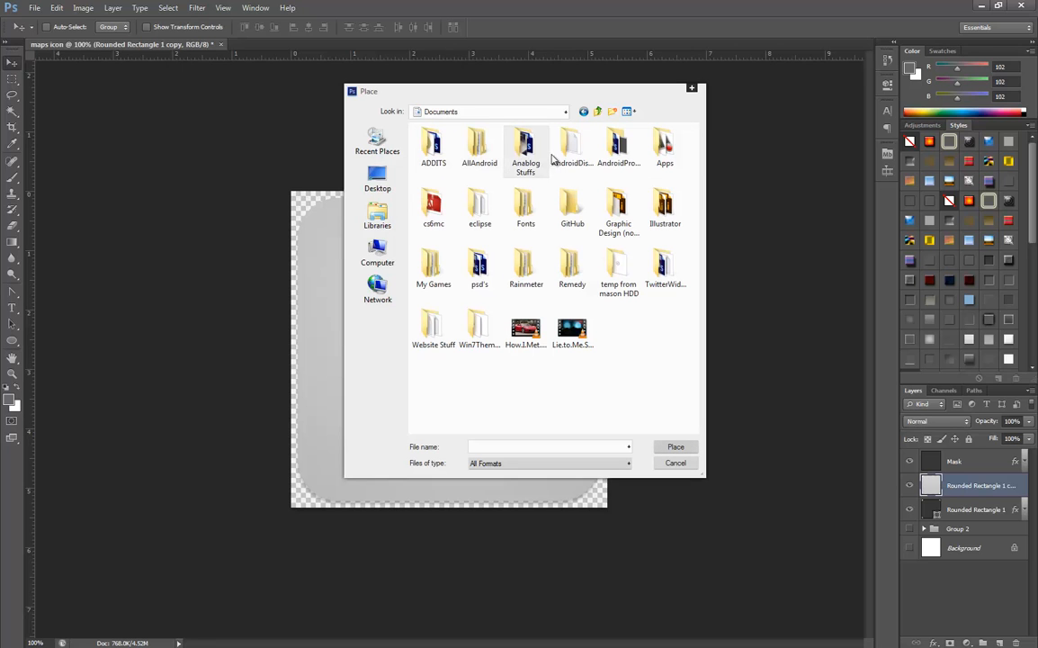
{"action": "double_click", "coordinate": [610, 154]}
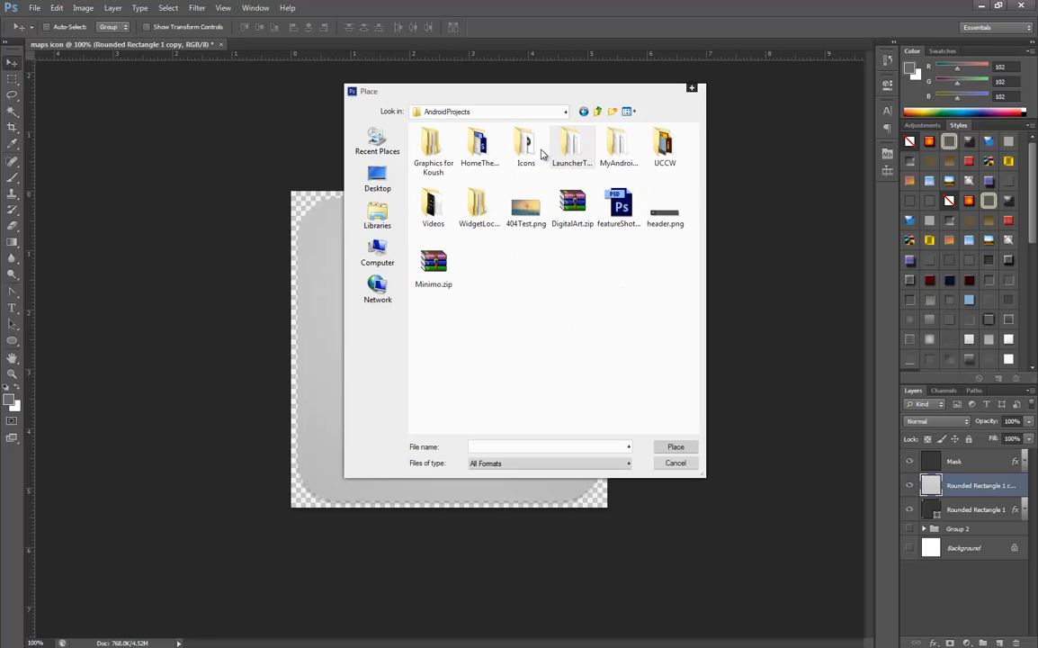
{"action": "double_click", "coordinate": [527, 153]}
{"action": "double_click", "coordinate": [531, 155]}
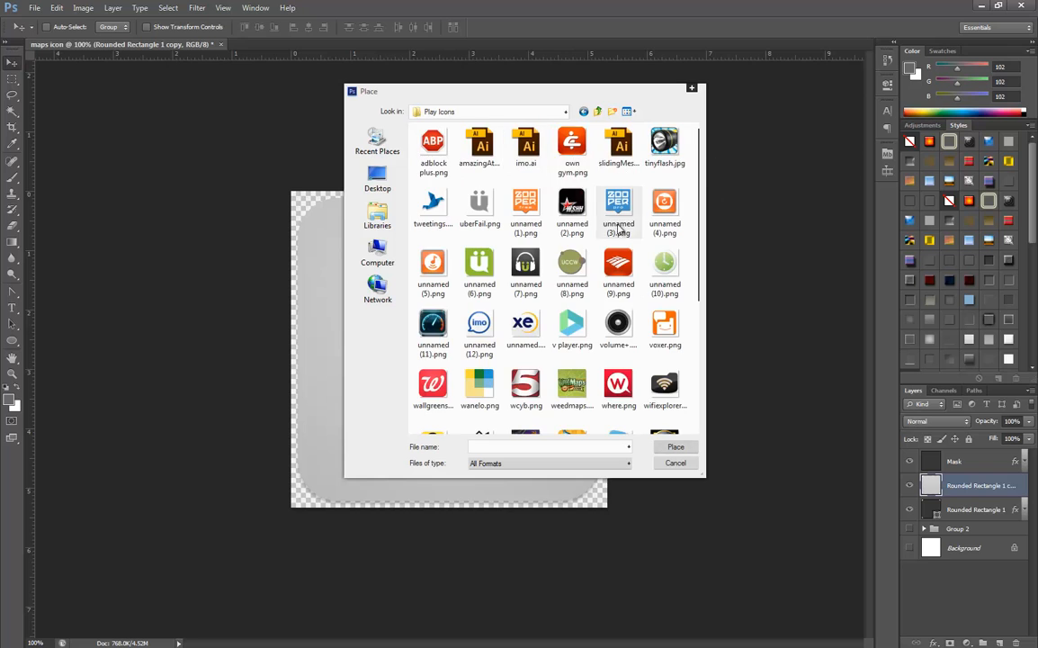
{"action": "left_click", "coordinate": [580, 159]}
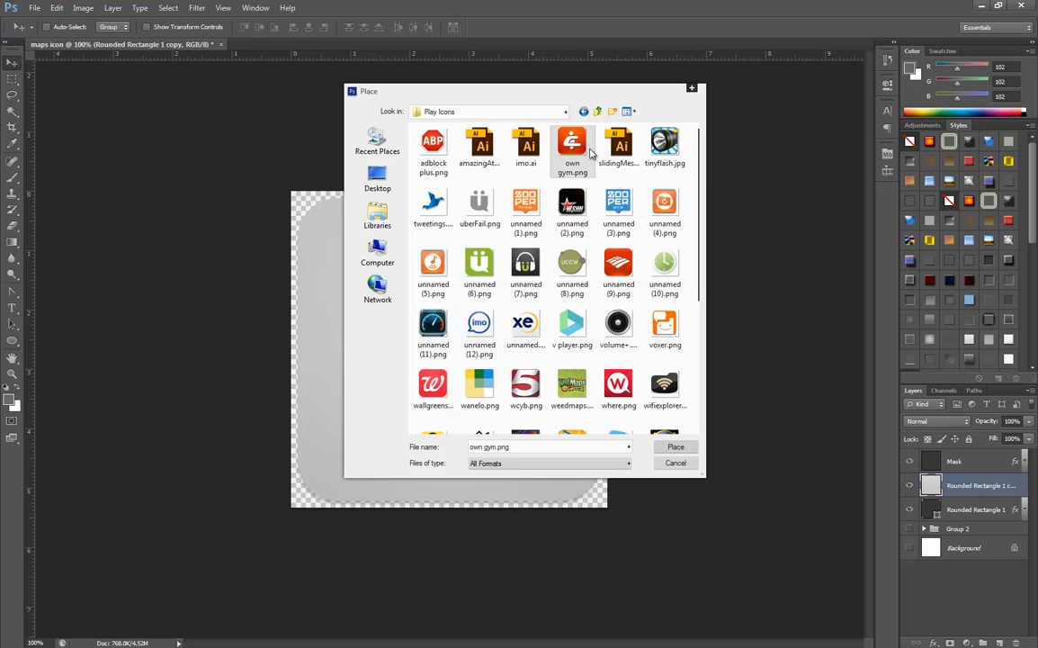
{"action": "left_click", "coordinate": [676, 447]}
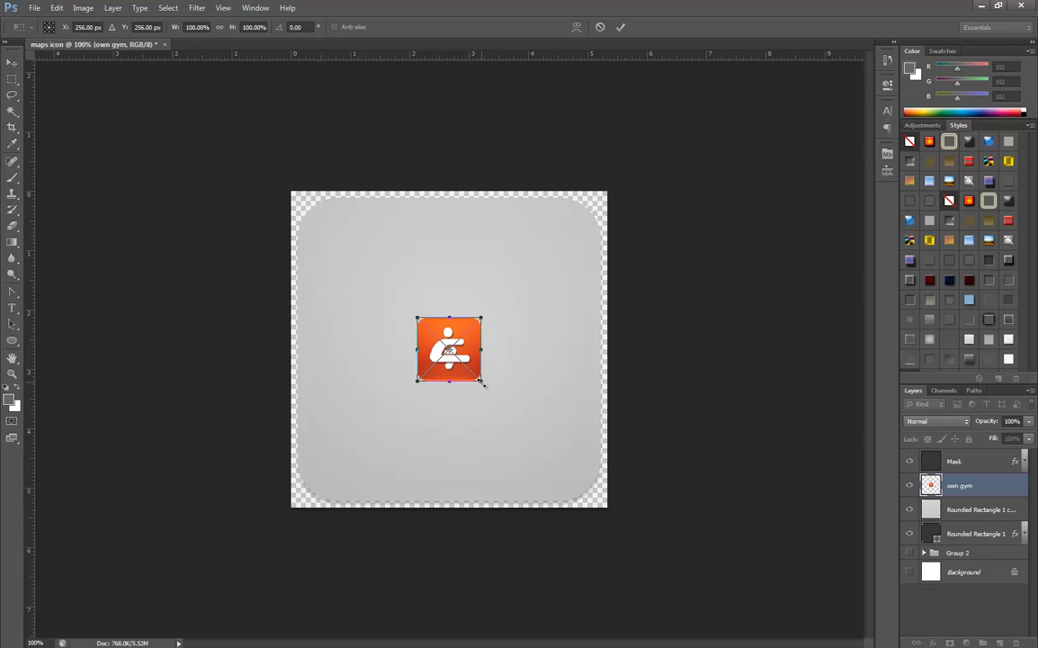
{"action": "left_click_drag", "start_coordinate": [482, 382], "coordinate": [578, 484]}
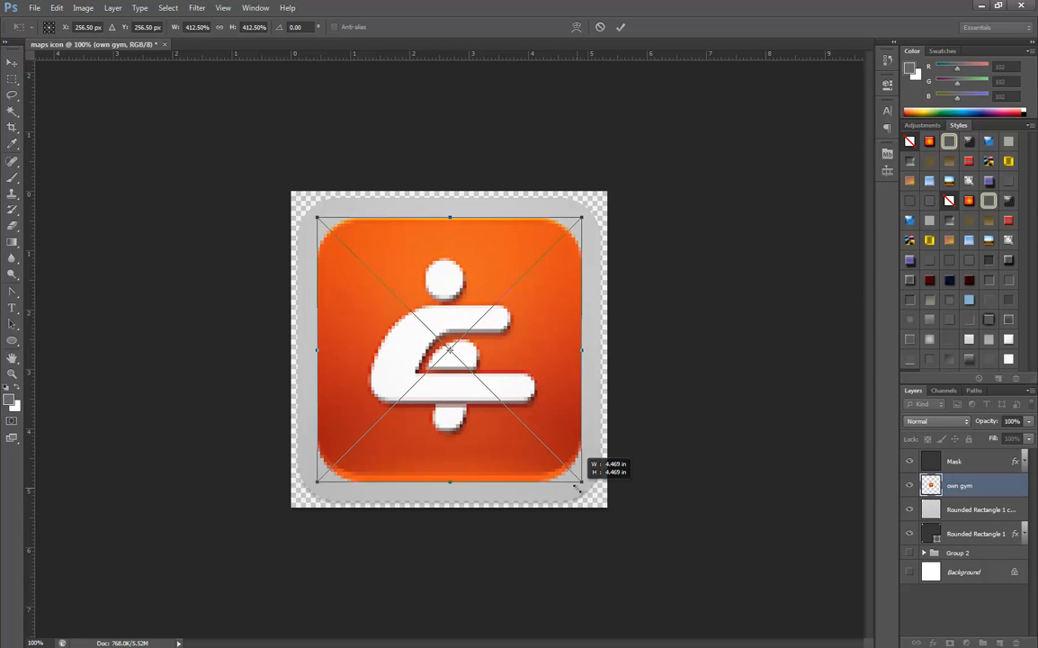
{"action": "key", "text": "Return"}
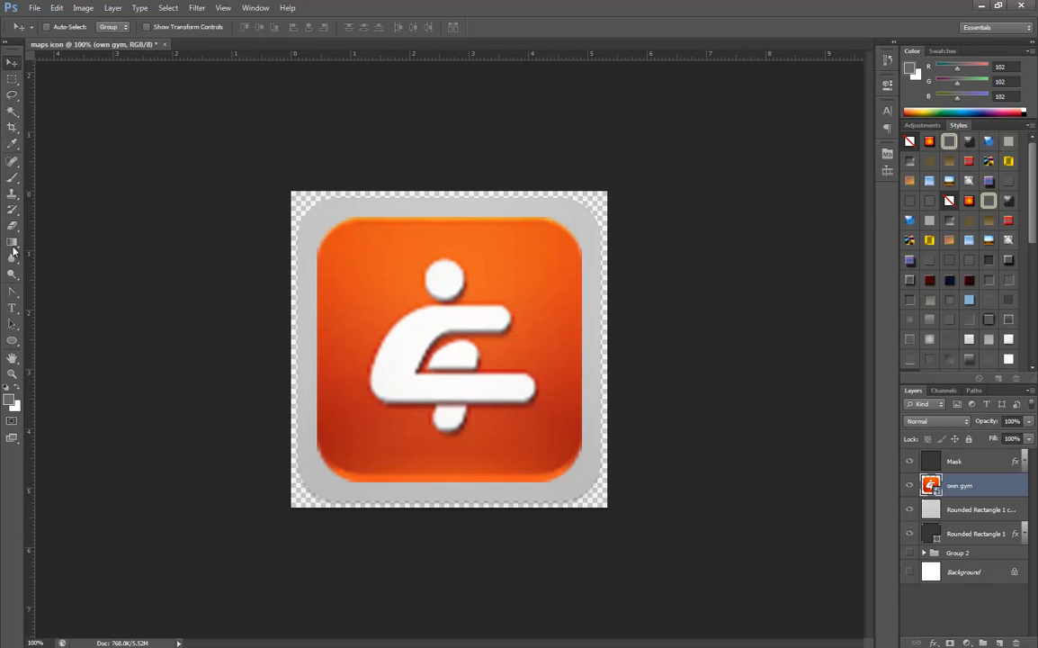
Step: Trace part of the white figure's upper outline with the Pen tool, running from the arm around the shoulder
{"action": "left_click", "coordinate": [13, 291]}
{"action": "left_click", "coordinate": [68, 291]}
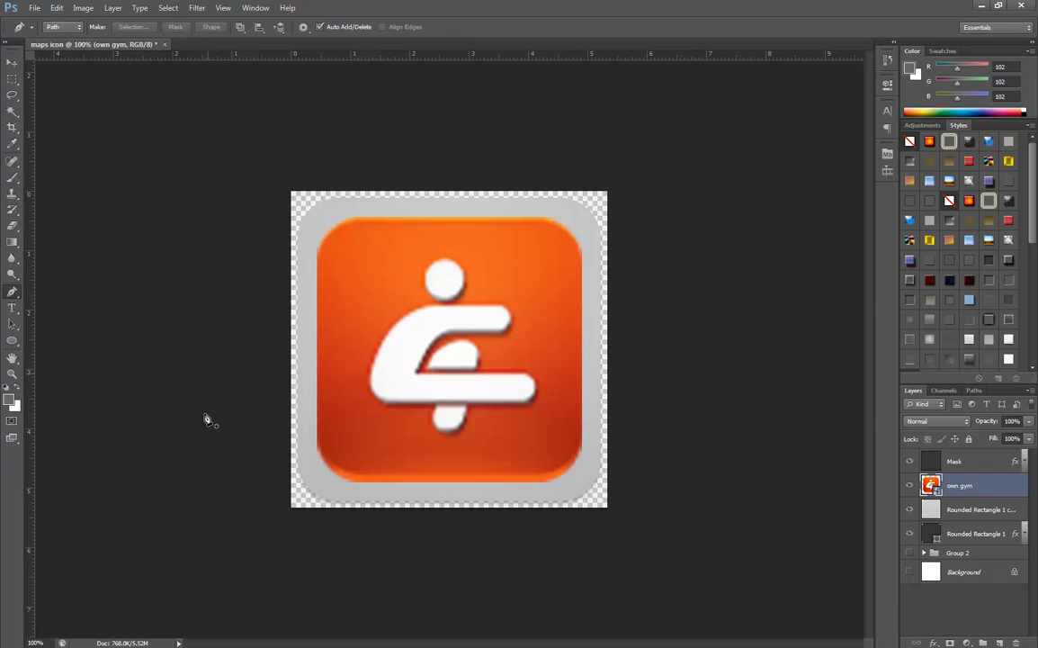
{"action": "left_click", "coordinate": [496, 308]}
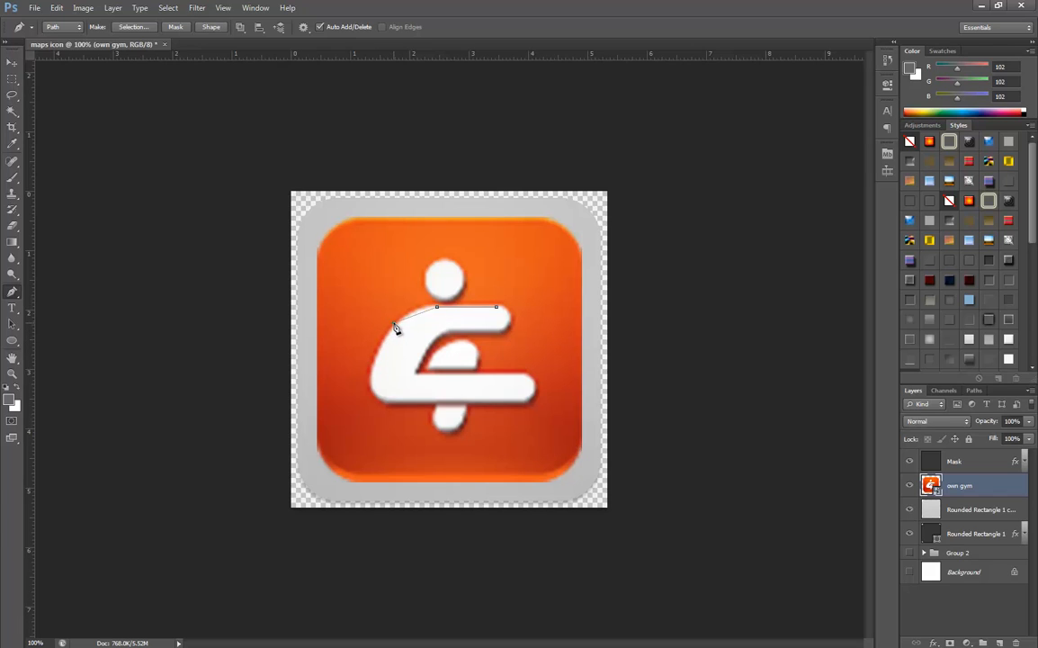
{"action": "left_click_drag", "start_coordinate": [394, 324], "coordinate": [372, 337]}
Step: Delete the own gym layer and the sample work path, and return to the layer list
{"action": "double_click", "coordinate": [963, 486]}
{"action": "left_click_drag", "start_coordinate": [996, 495], "coordinate": [1015, 643]}
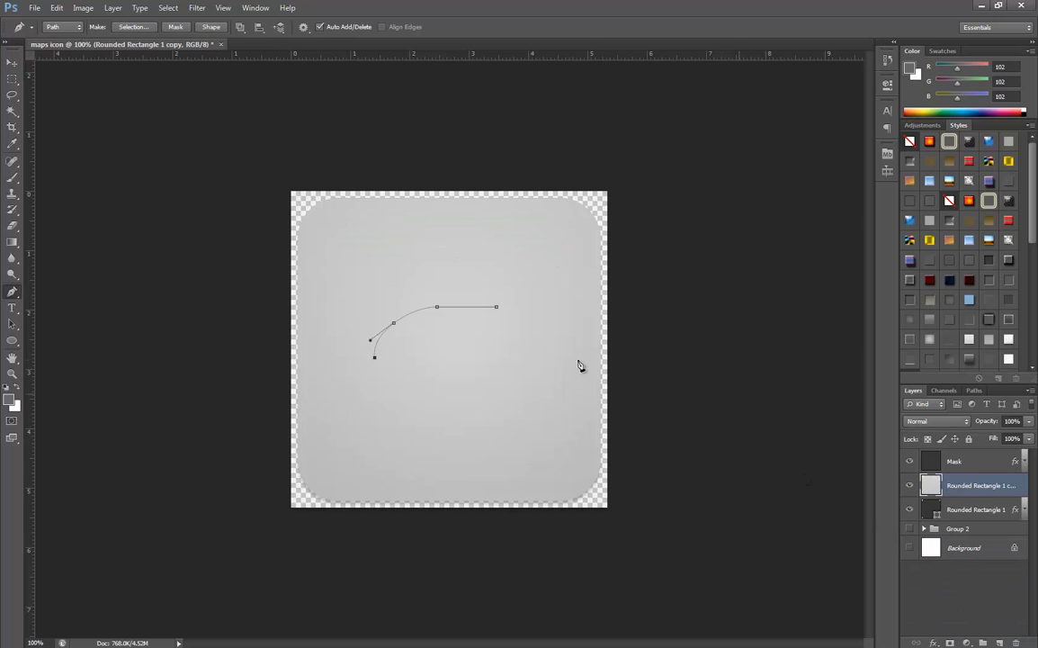
{"action": "left_click", "coordinate": [975, 391]}
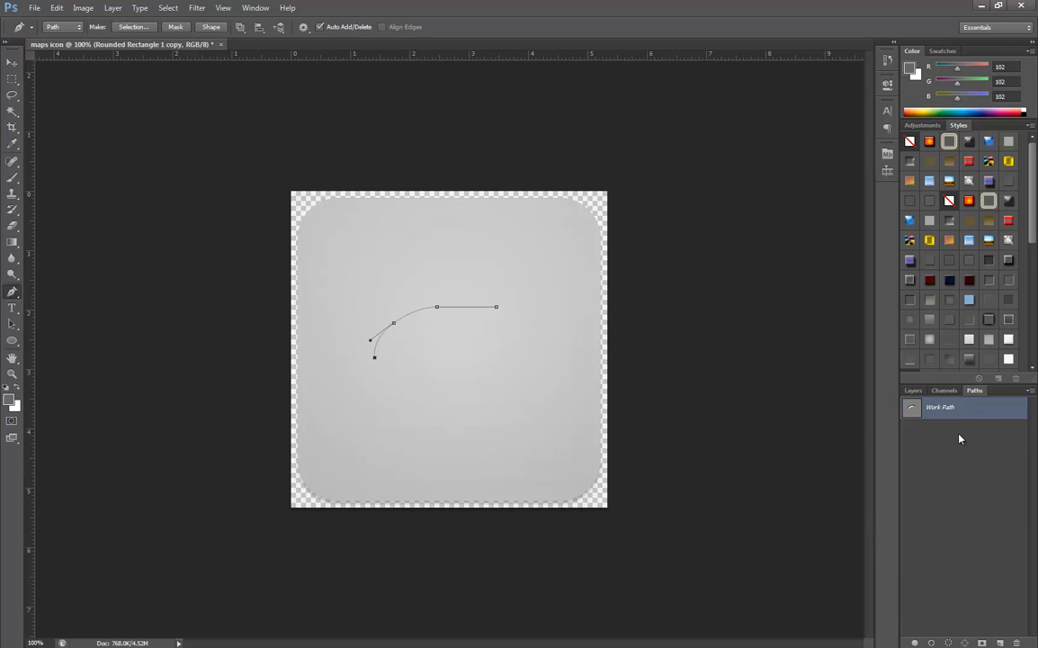
{"action": "right_click", "coordinate": [978, 412]}
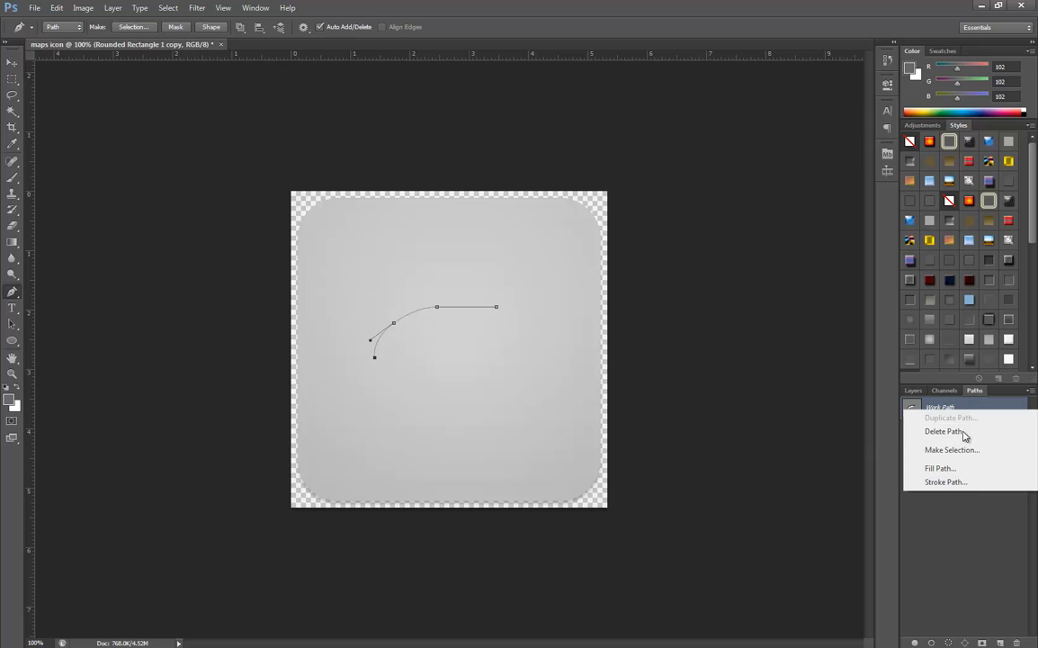
{"action": "left_click", "coordinate": [934, 432]}
{"action": "left_click", "coordinate": [912, 391]}
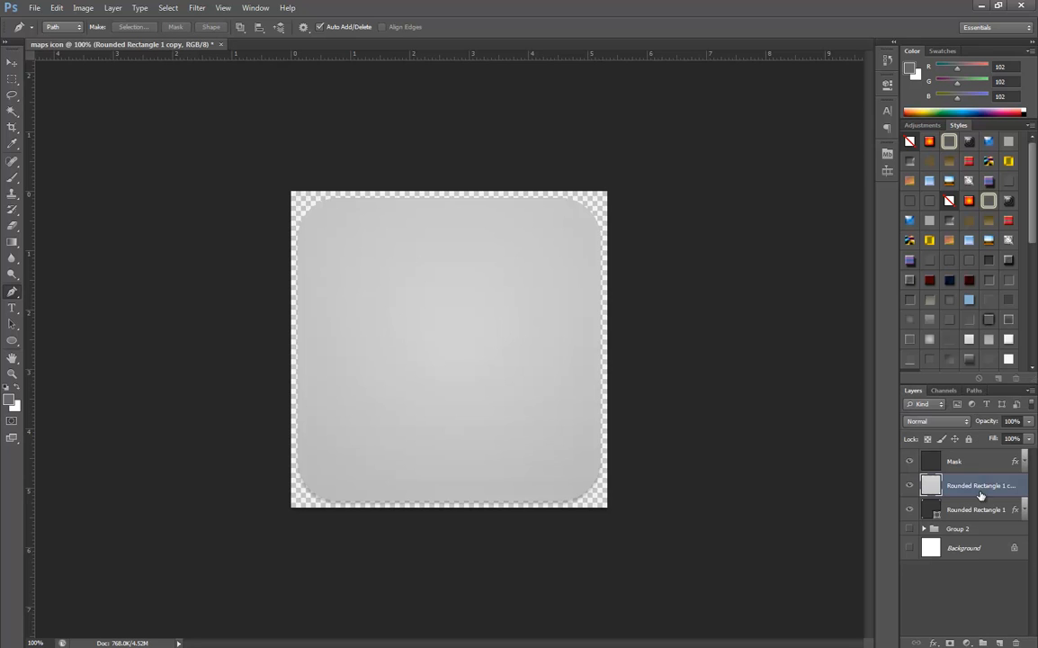
Step: Show Group 2 and move it directly above the Rounded Rectangle 1 copy layer
{"action": "left_click", "coordinate": [909, 529]}
{"action": "left_click_drag", "start_coordinate": [957, 529], "coordinate": [959, 483]}
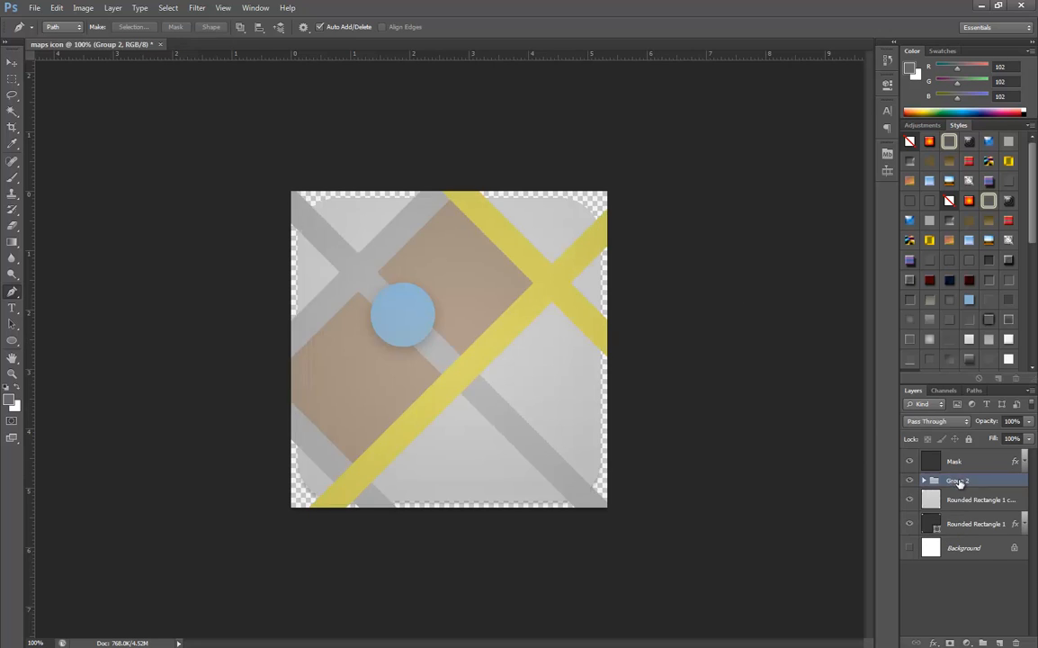
Step: Merge Group 2 into a single layer and clip it to the Rounded Rectangle 1 copy layer below
{"action": "right_click", "coordinate": [959, 486]}
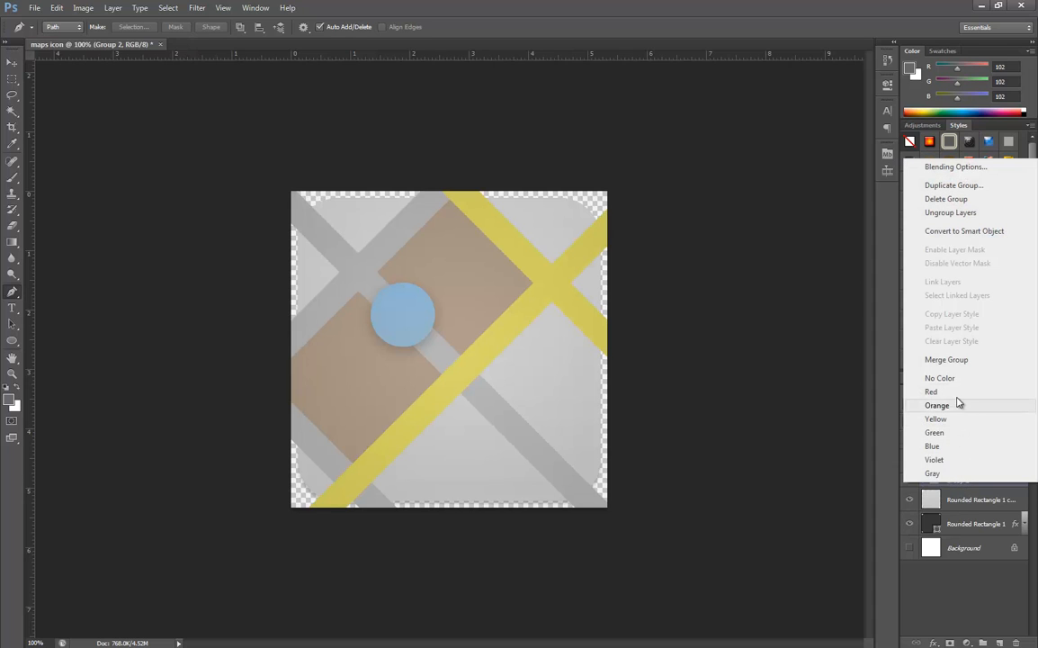
{"action": "left_click", "coordinate": [894, 358]}
{"action": "right_click", "coordinate": [959, 486]}
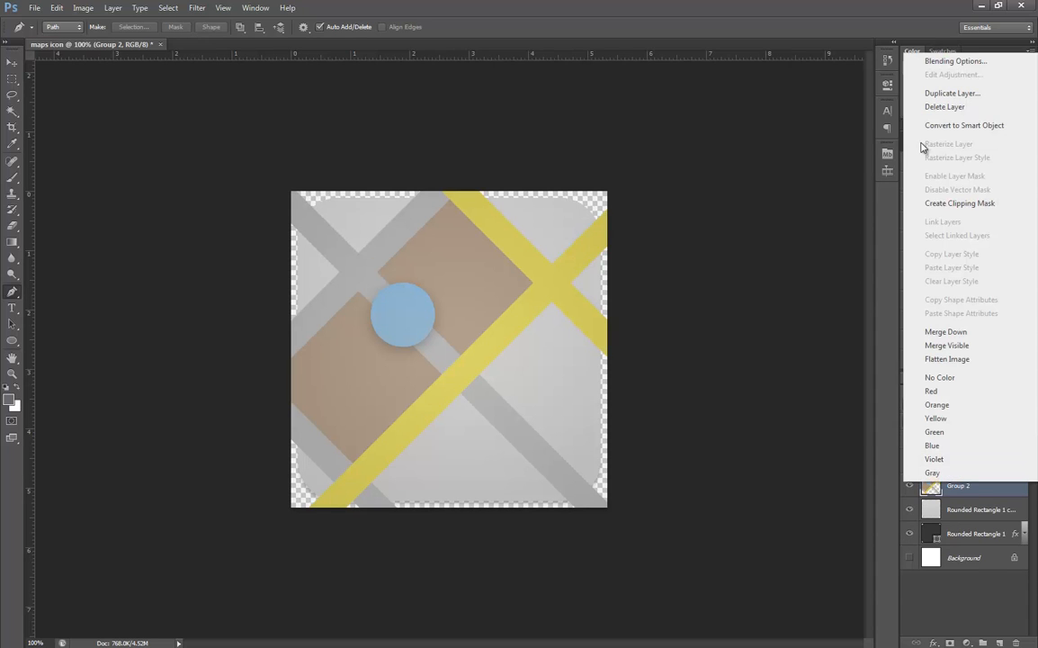
{"action": "left_click", "coordinate": [982, 204]}
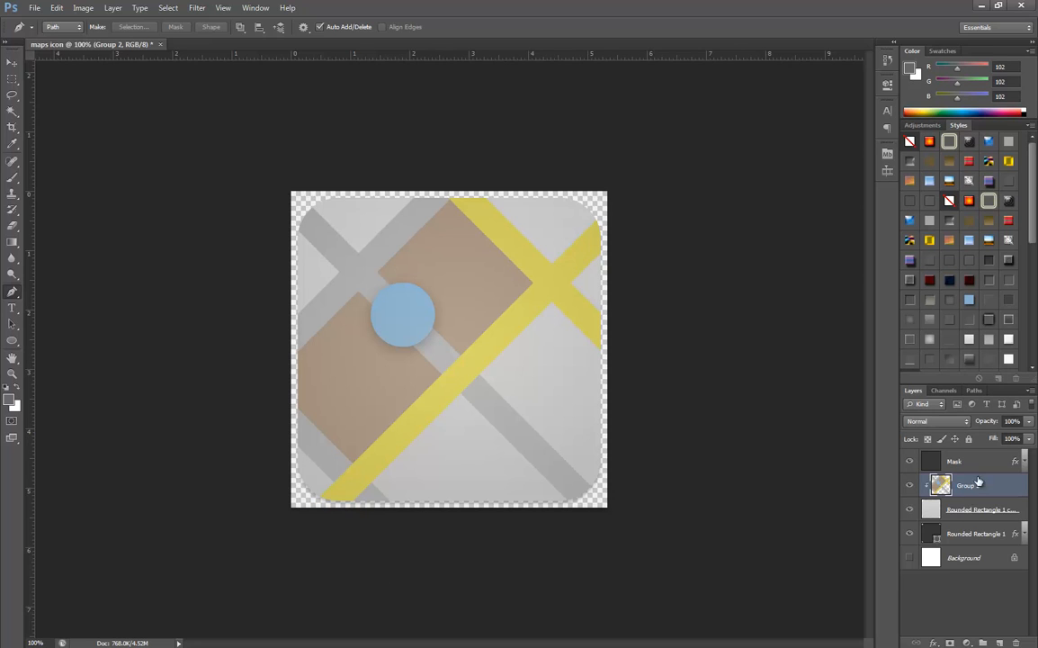
Step: Hide and show the Mask layer to compare its effect on the icon, and select that layer
{"action": "left_click", "coordinate": [909, 461]}
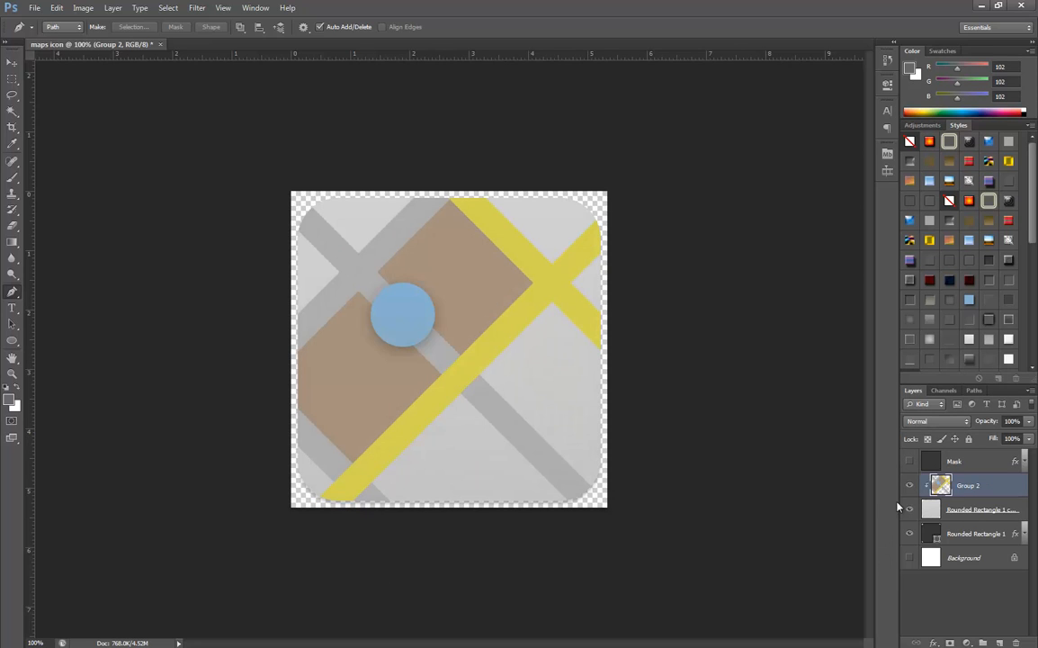
{"action": "left_click", "coordinate": [909, 460]}
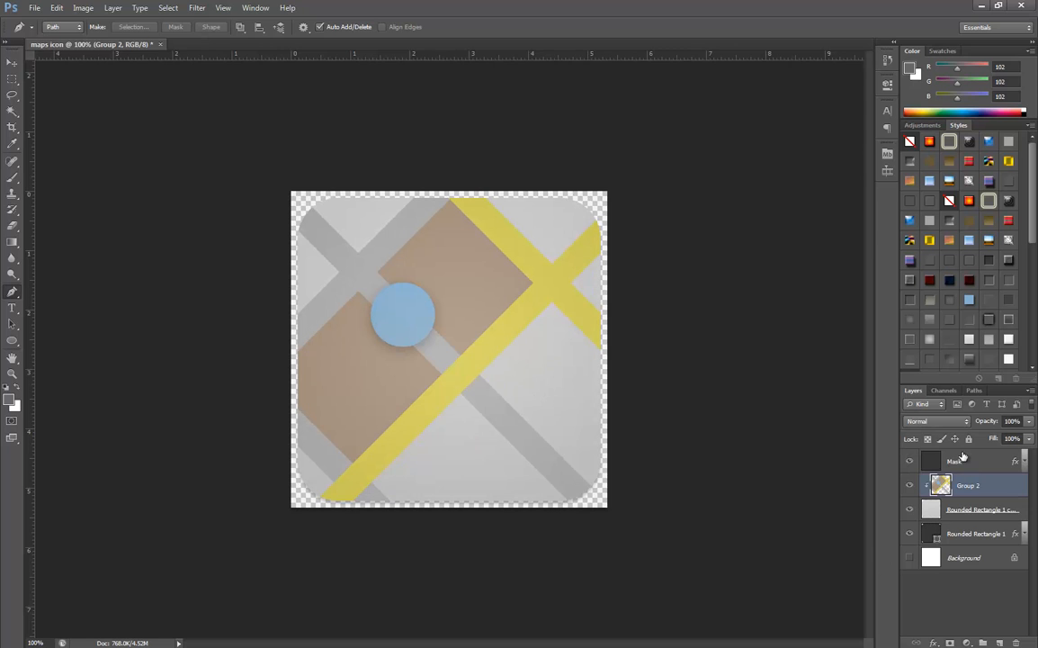
{"action": "left_click", "coordinate": [970, 469]}
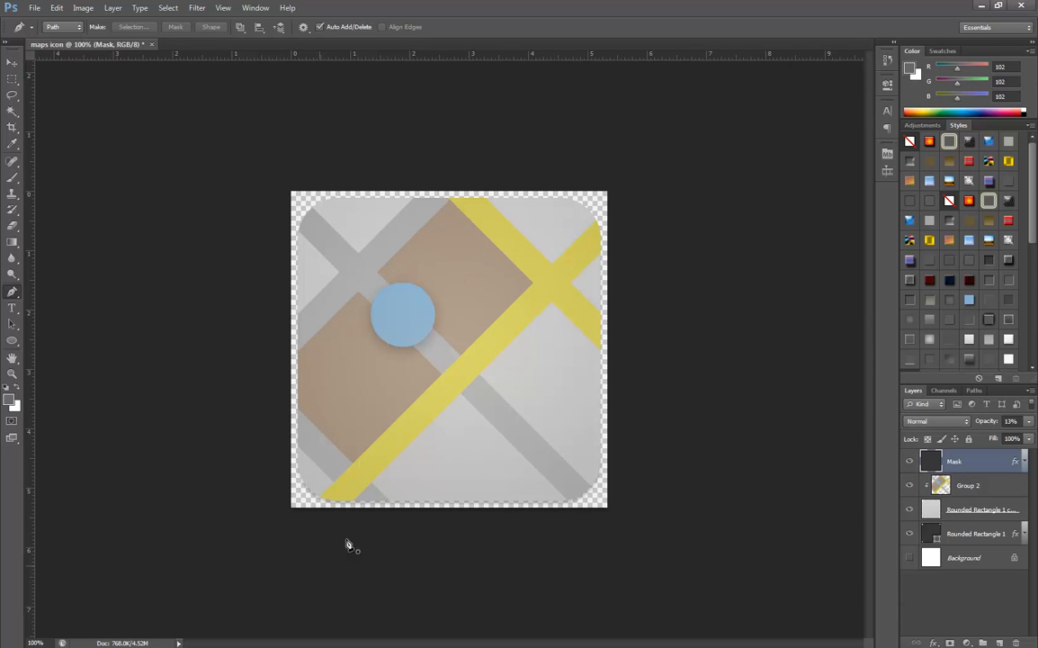